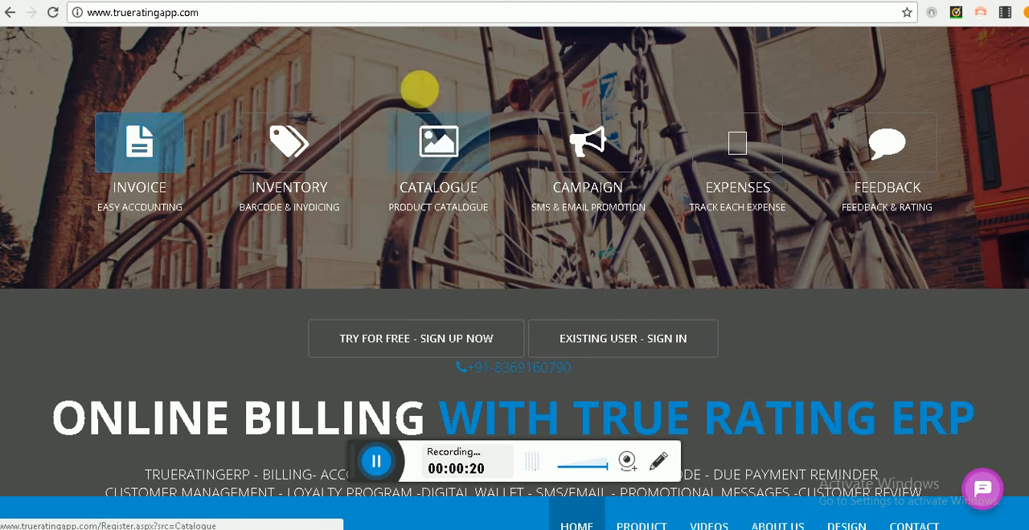
Step: Open the Invoice sign-up form and enter ARC International as the company name
left_click(140, 153)
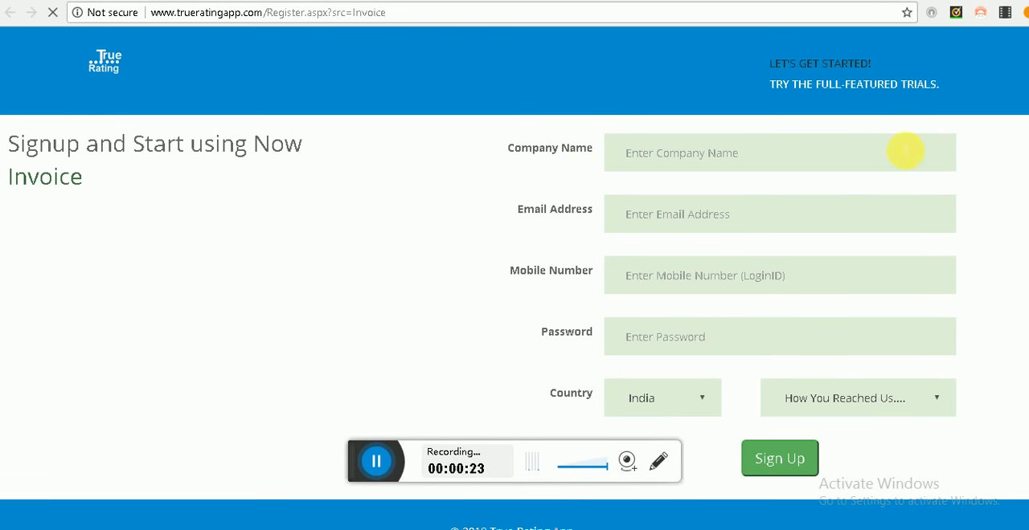
left_click(856, 160)
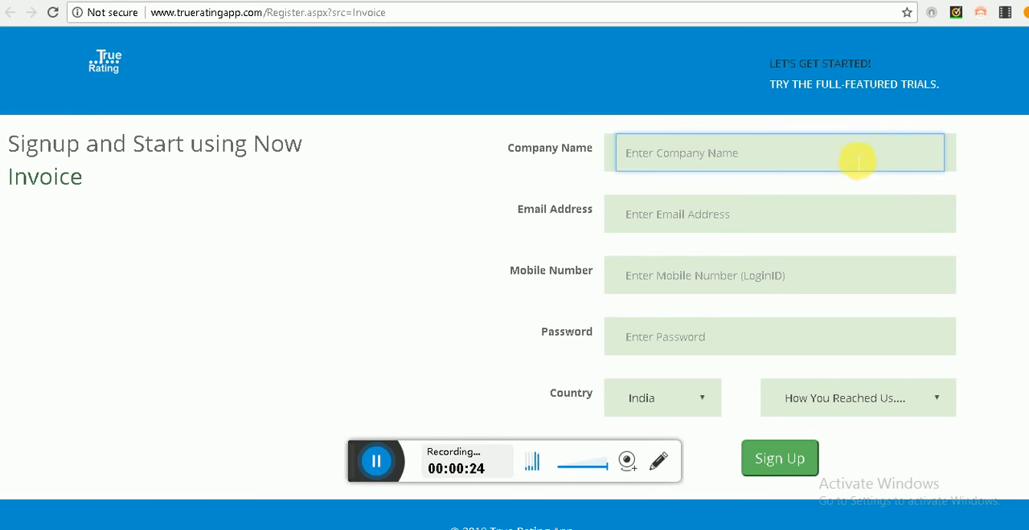
left_click(856, 161)
left_click(690, 273)
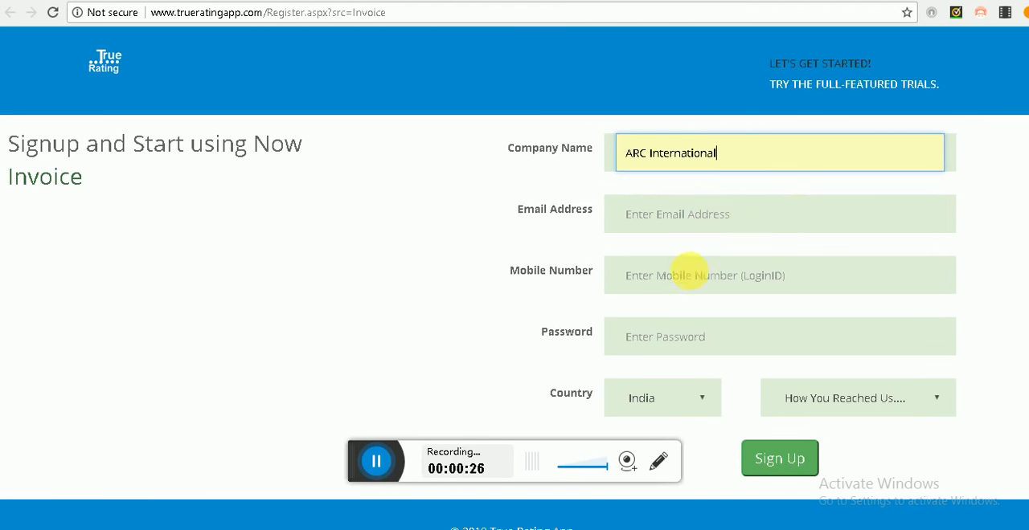
left_click(719, 225)
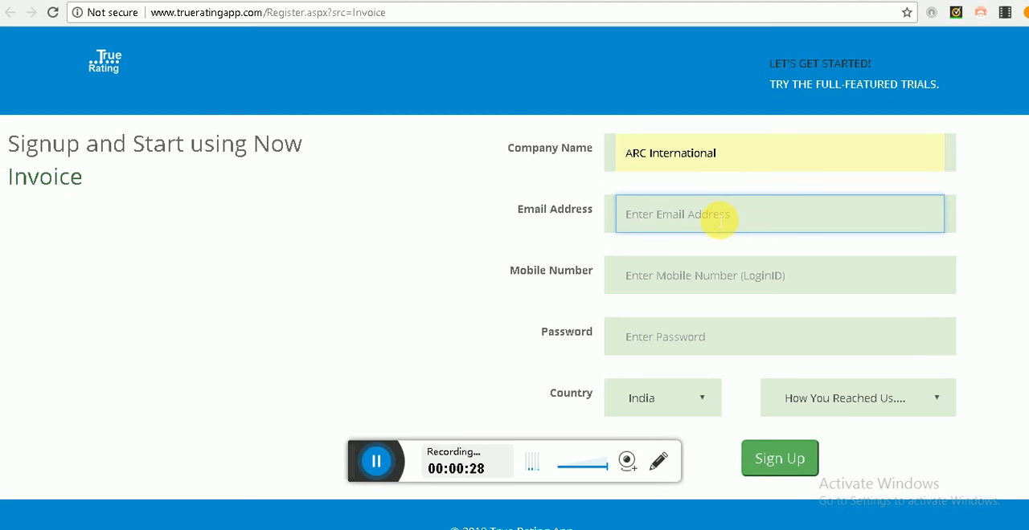
type("asas")
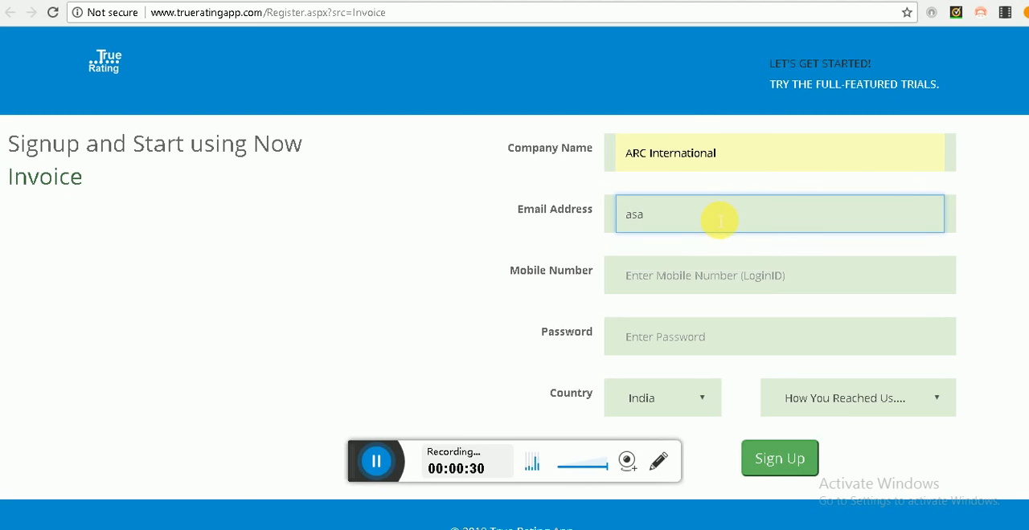
key("BackSpace")
key("BackSpace")
key("BackSpace")
type("supoo")
Step: Change the company name to ARC World H International in the sign-up form
left_click(652, 153)
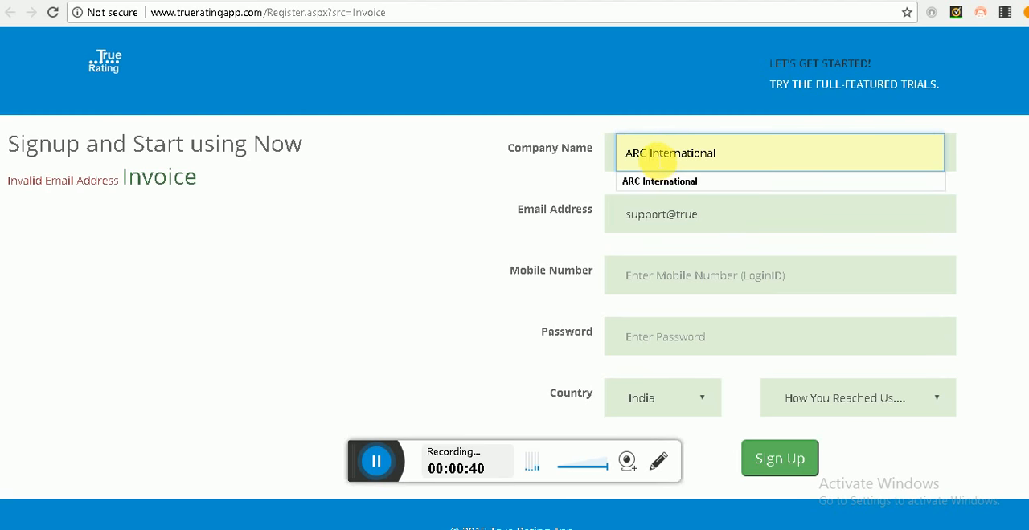
type("Wo")
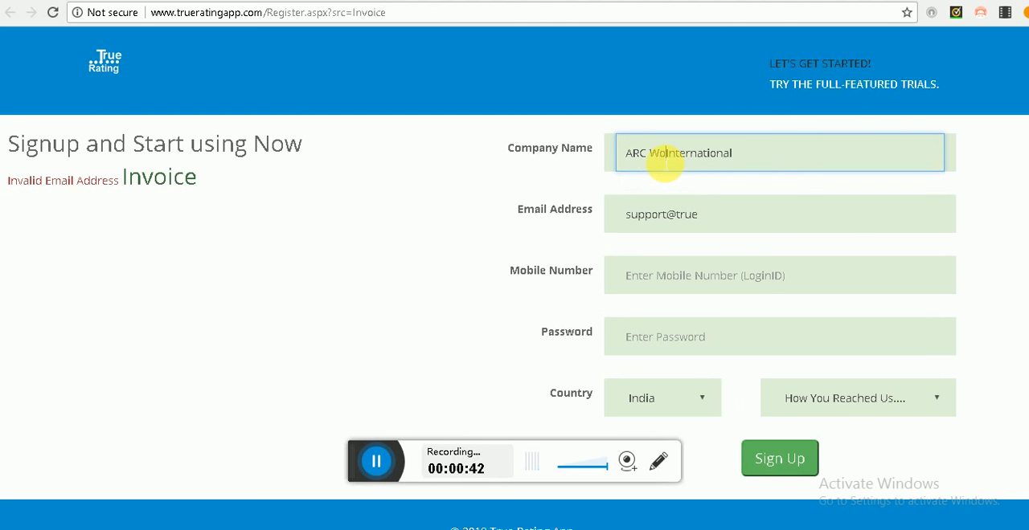
type("rld ")
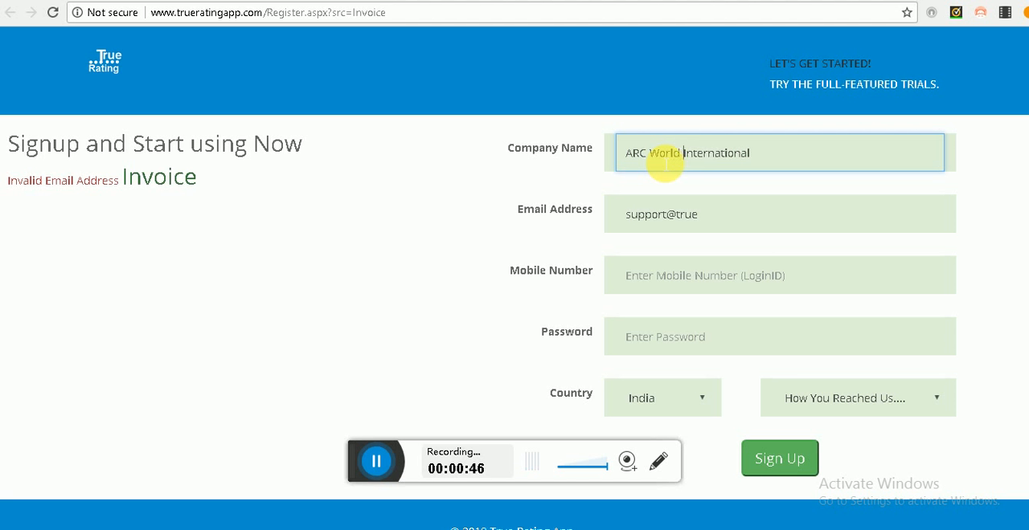
type("H")
key("Tab")
Step: Fill in the company's e-mail address in the sign-up form
type("i")
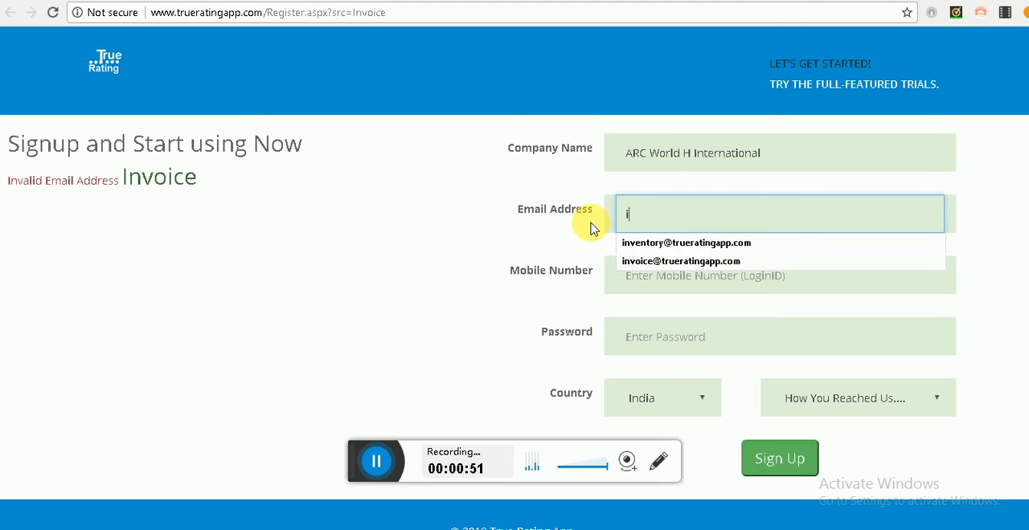
type("nvoice")
key("Down")
key("Tab")
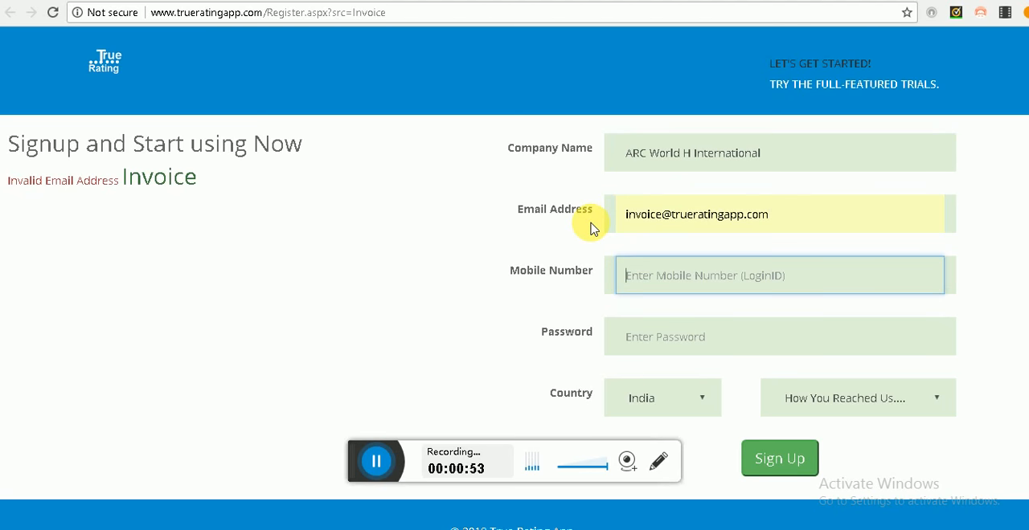
left_click(660, 223)
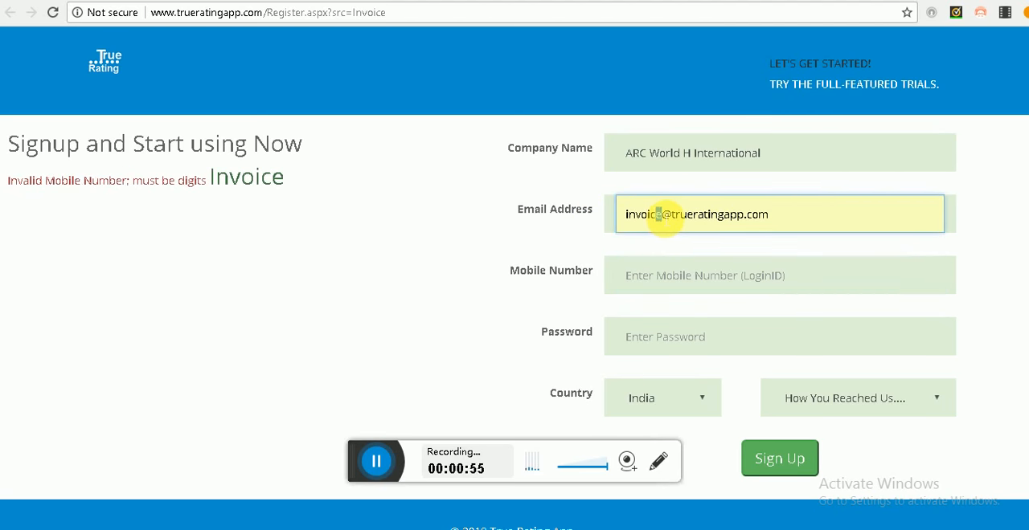
type("s")
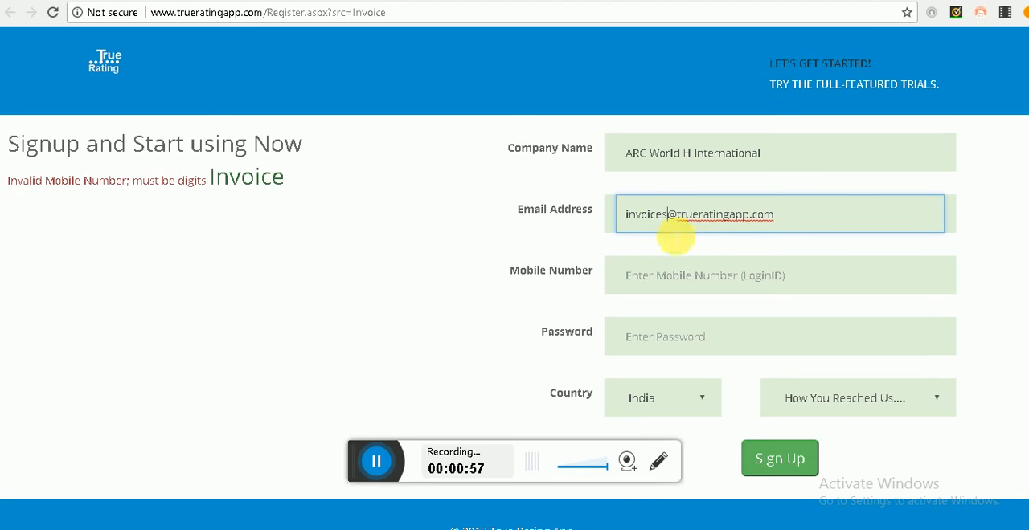
Step: Enter the mobile number used as login ID and the account password in the sign-up form
left_click(697, 276)
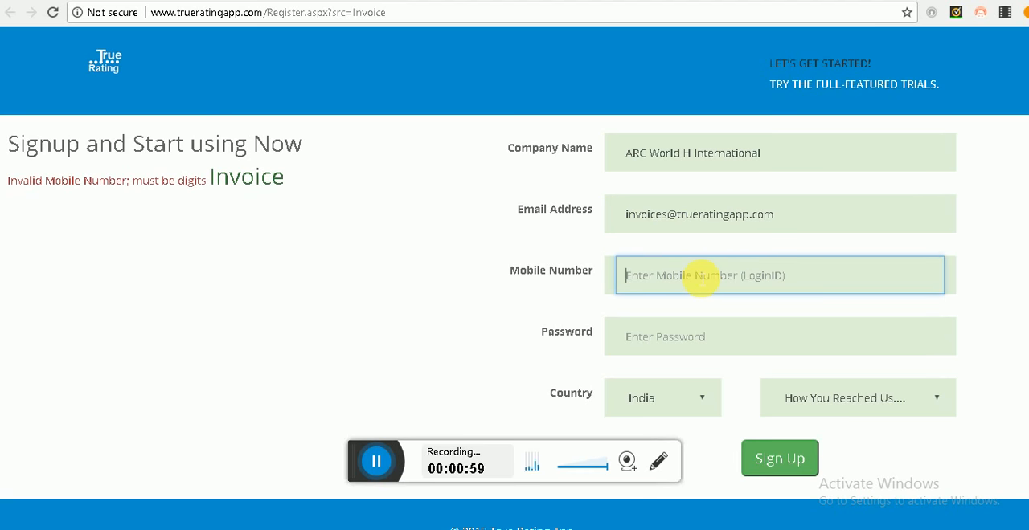
type("8")
key("BackSpace")
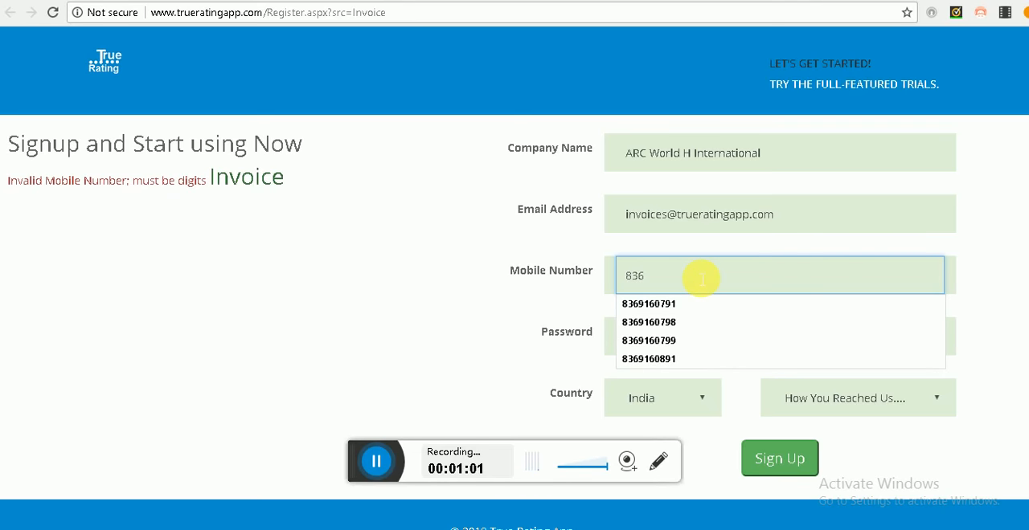
key("Down")
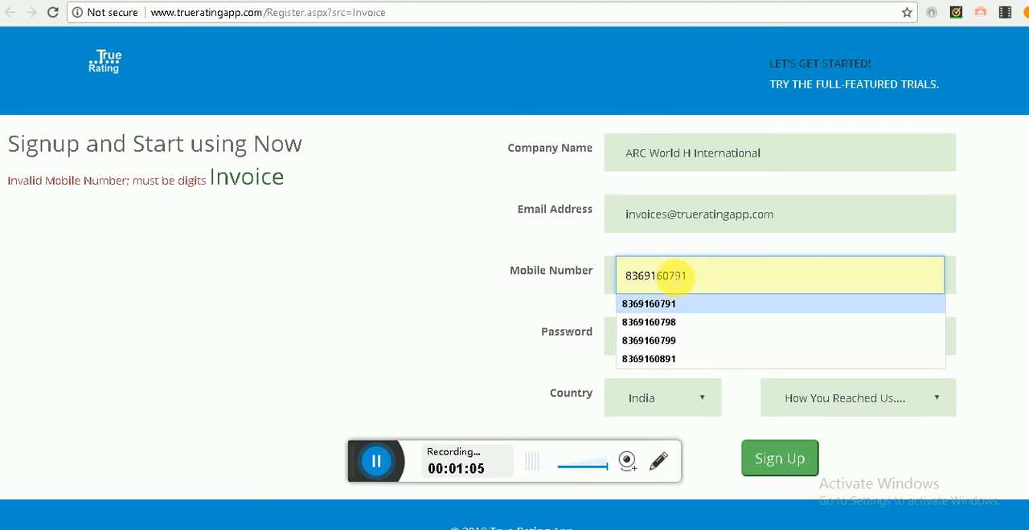
left_click(810, 244)
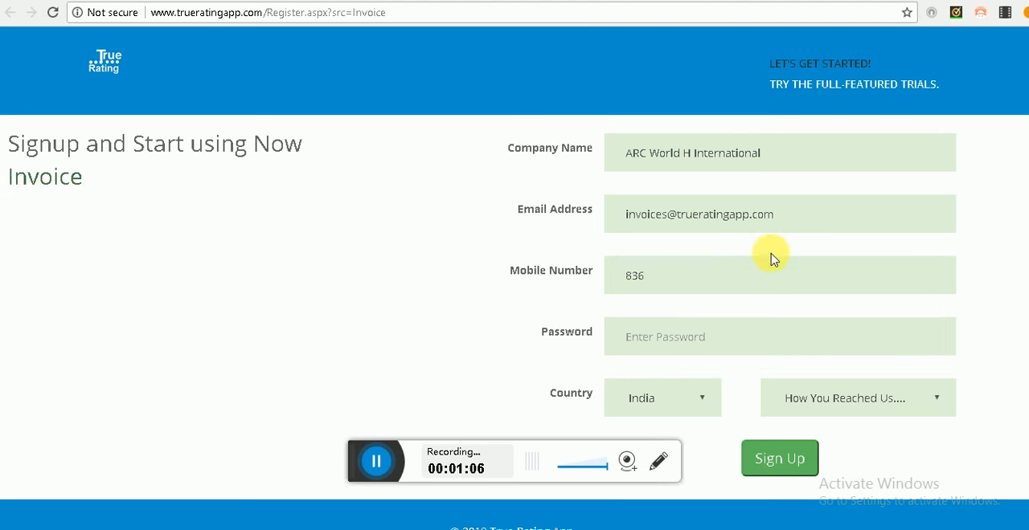
left_click(679, 283)
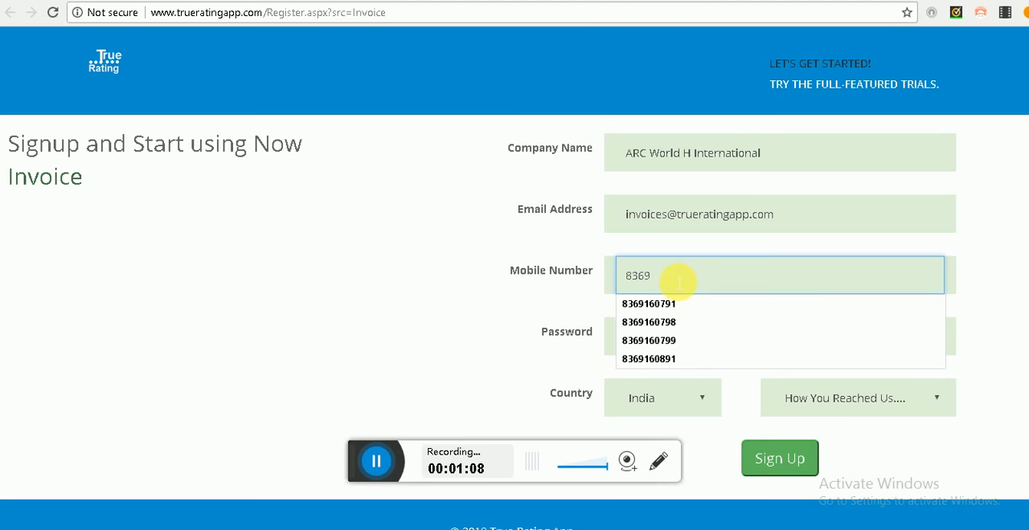
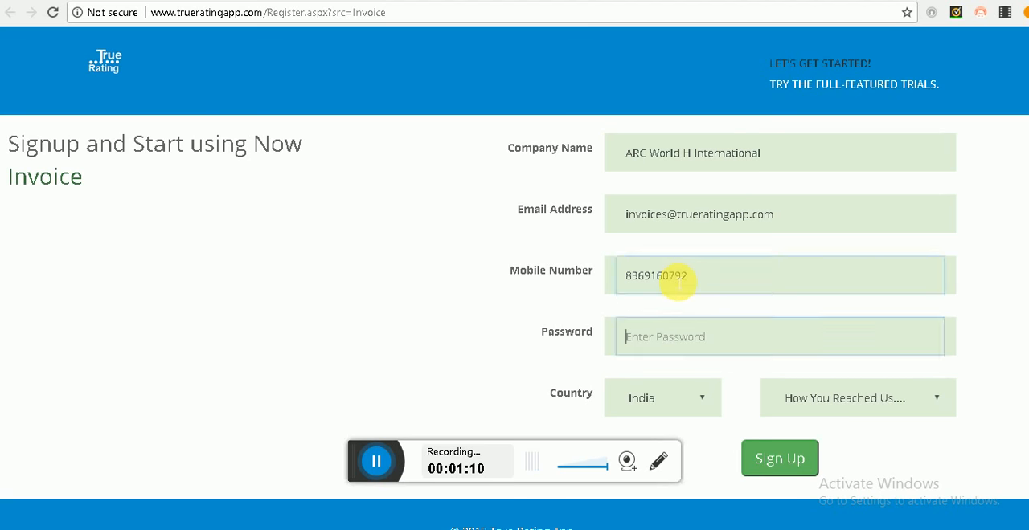
key("Tab")
type("a")
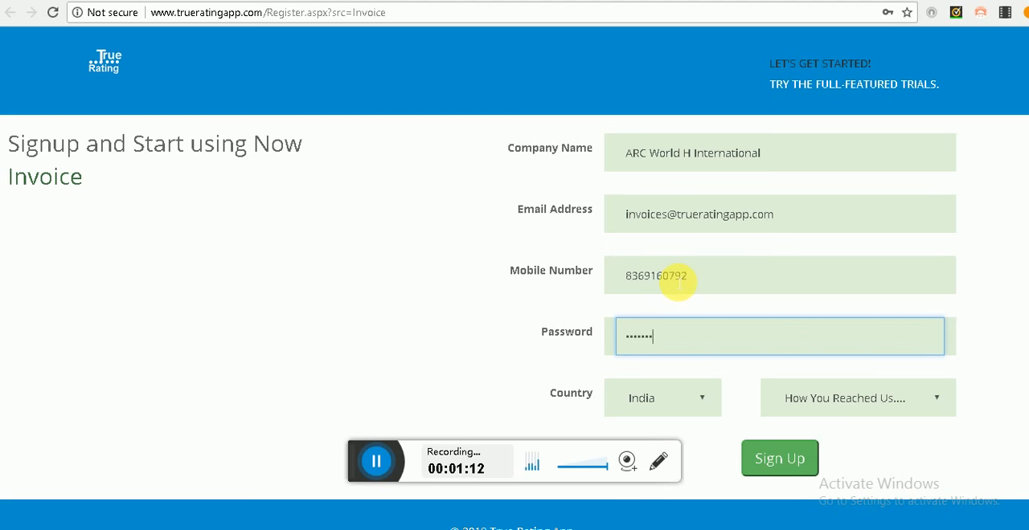
Step: Choose Other as the way the company was reached and submit the sign-up form
left_click(845, 401)
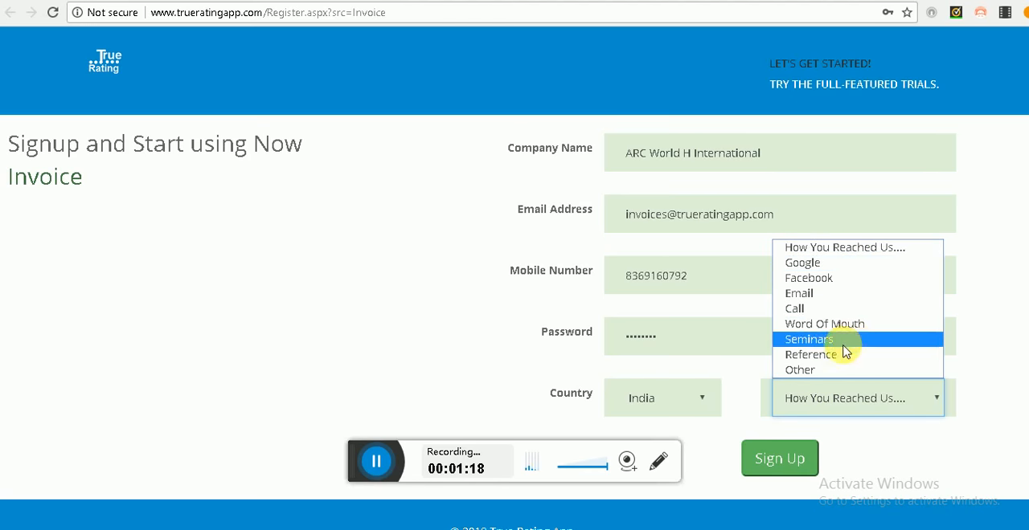
left_click(830, 372)
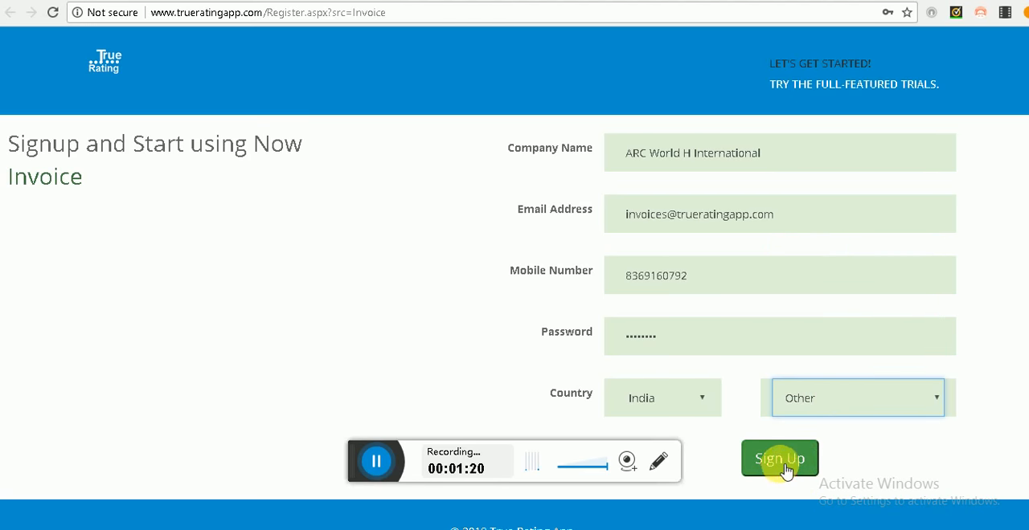
left_click(784, 468)
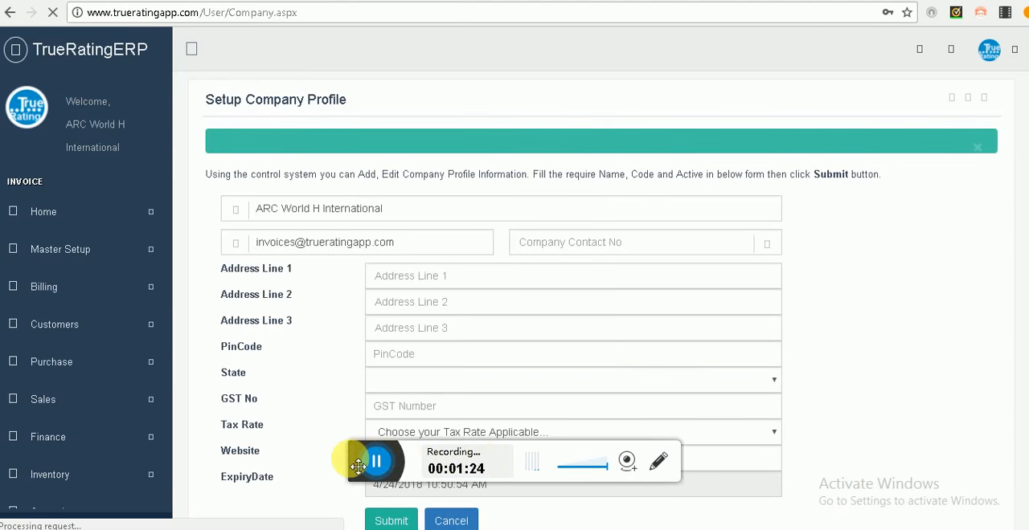
left_click_drag(365, 465, 707, 516)
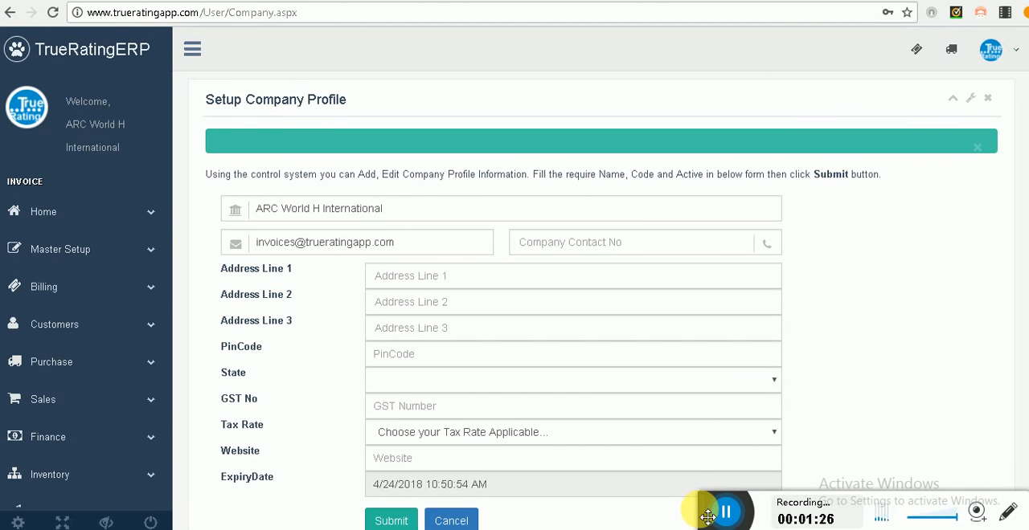
Step: Fill in the company contact number in the company profile
left_click(595, 243)
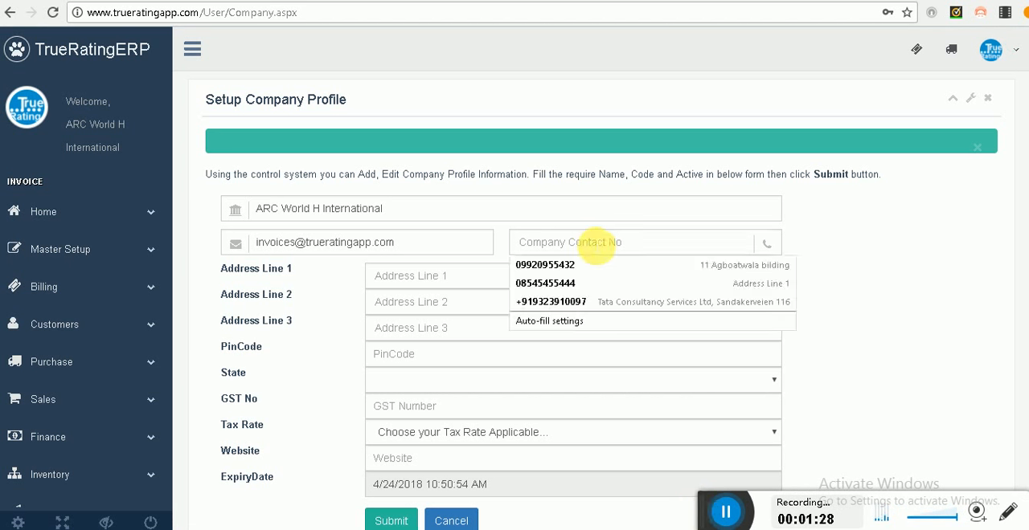
left_click(611, 209)
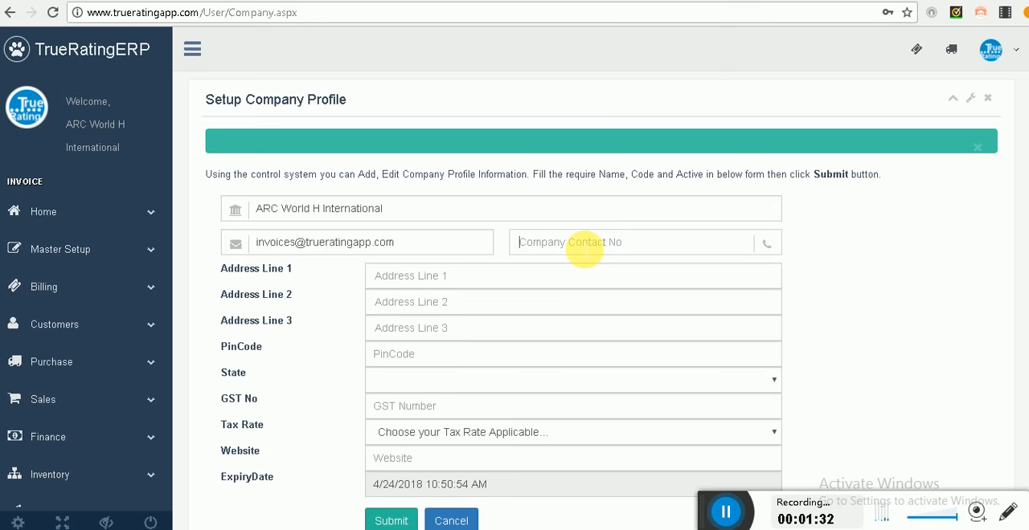
type("22")
key("BackSpace")
key("BackSpace")
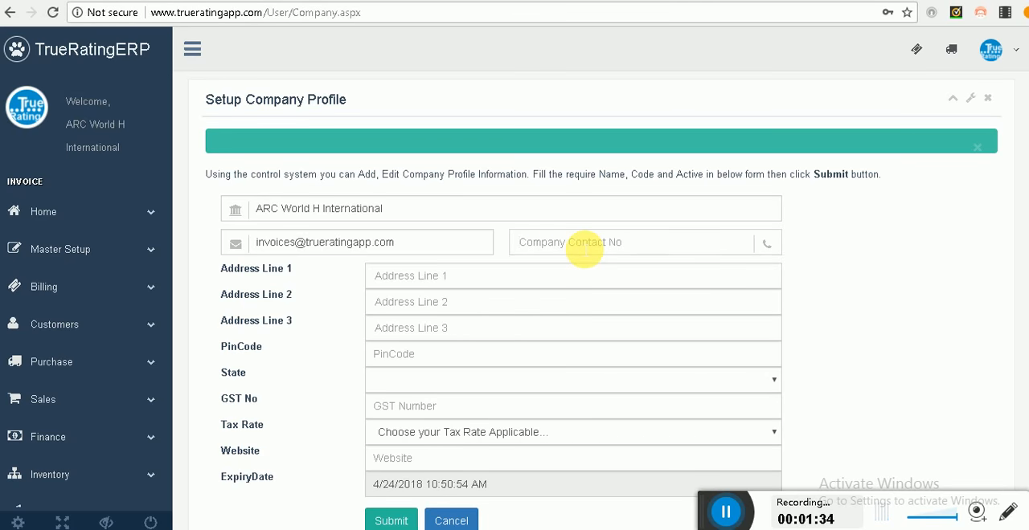
type("022")
key("Down")
key("Tab")
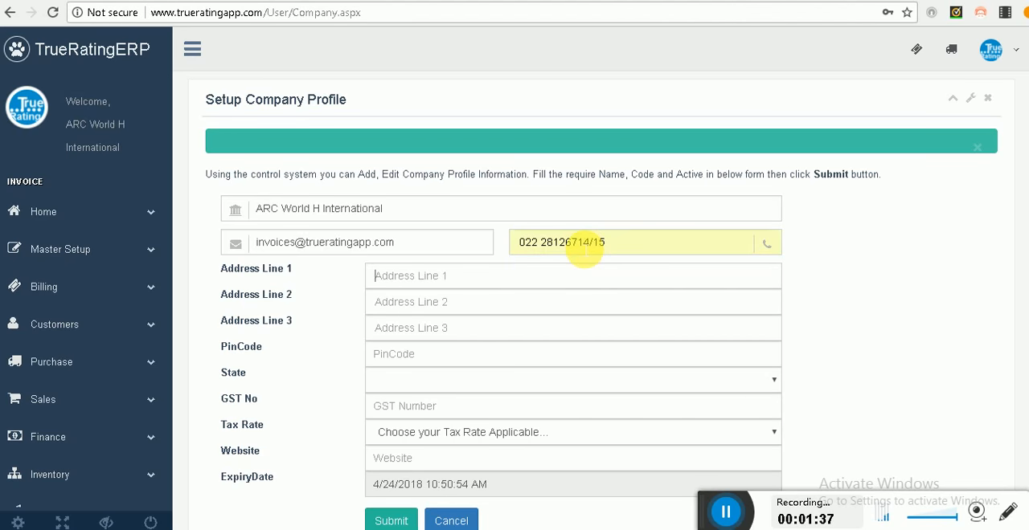
Step: Fill the first two address lines of the company profile with the sample entries "Address Line 1" and "Address Line2"
type("a")
key("Down")
key("Tab")
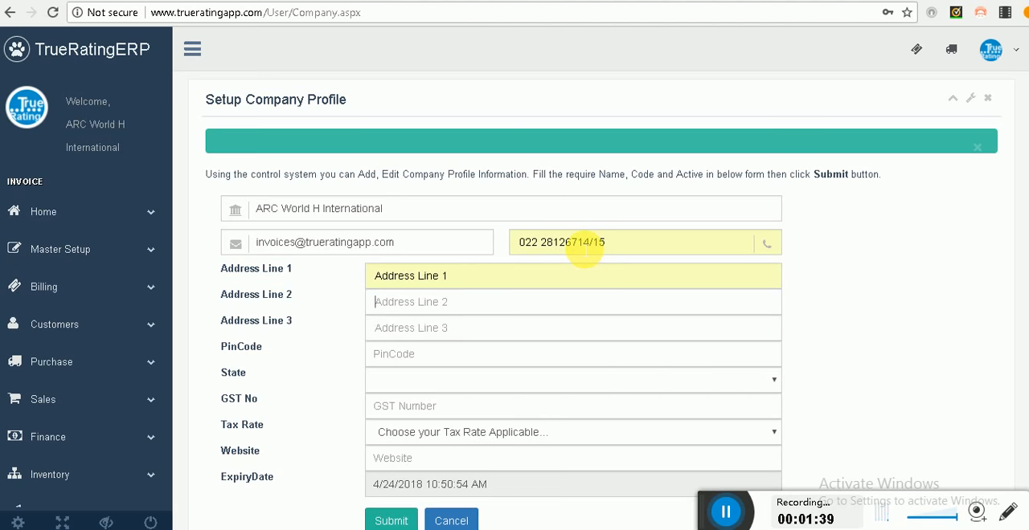
type("ad")
key("Down")
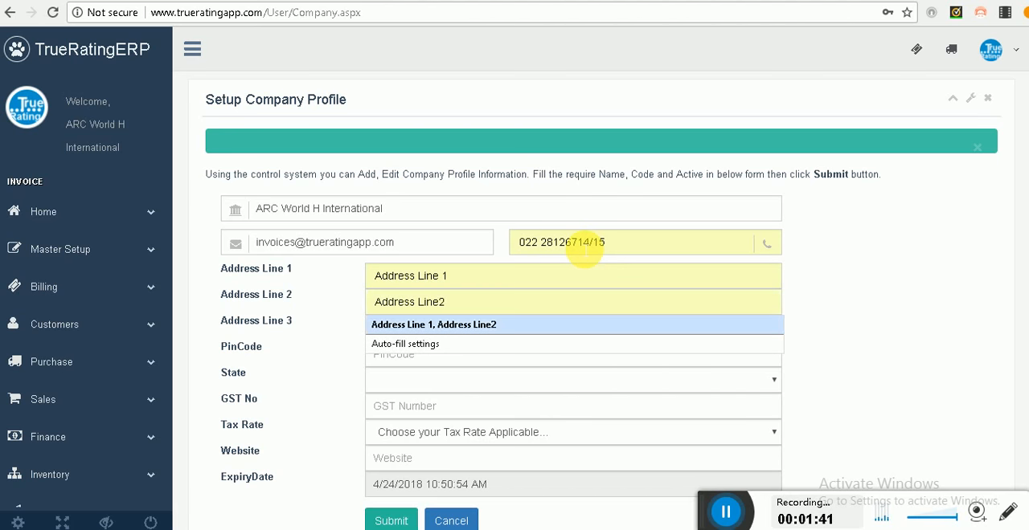
key("Tab")
Step: Fill in the third address line with the company's locality and enter its postal code
type("add")
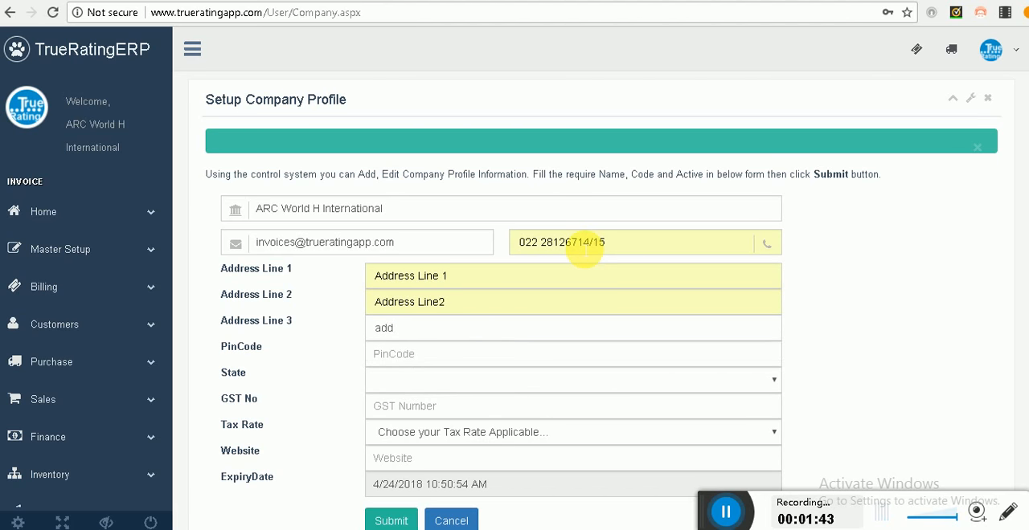
type("re")
key("BackSpace")
key("BackSpace")
key("BackSpace")
type("Bori")
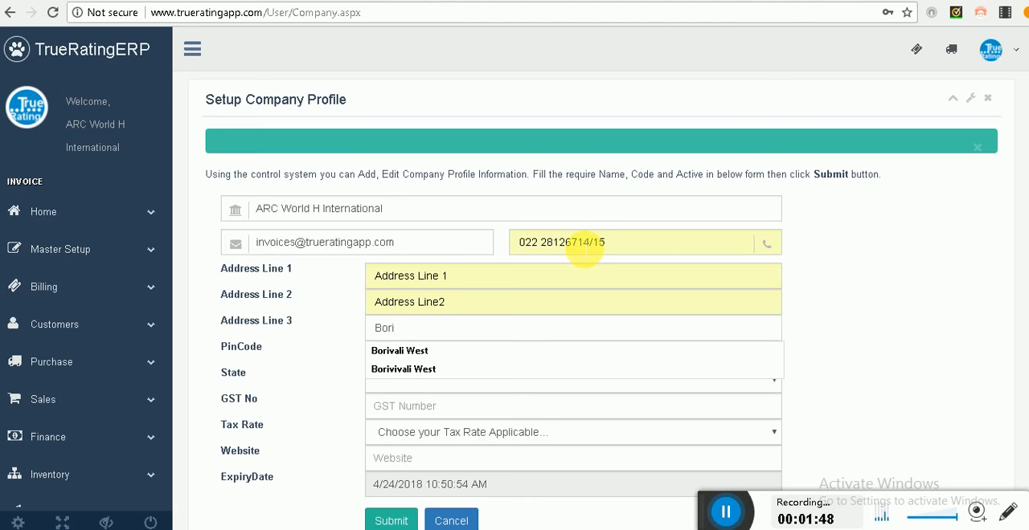
key("Down")
key("Tab")
type("4")
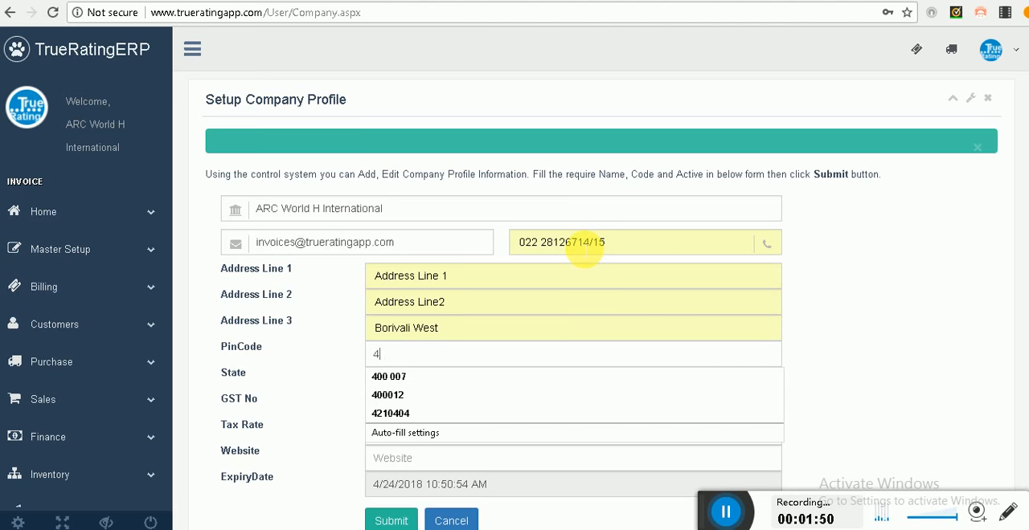
key("Down")
key("Return")
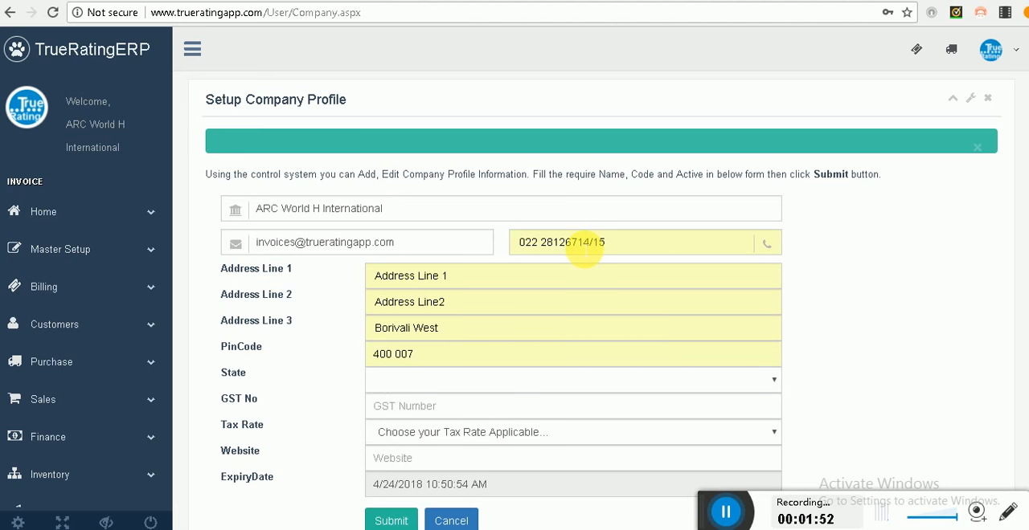
Step: Set the company profile's state to 27-Maharashtra
left_click(747, 384)
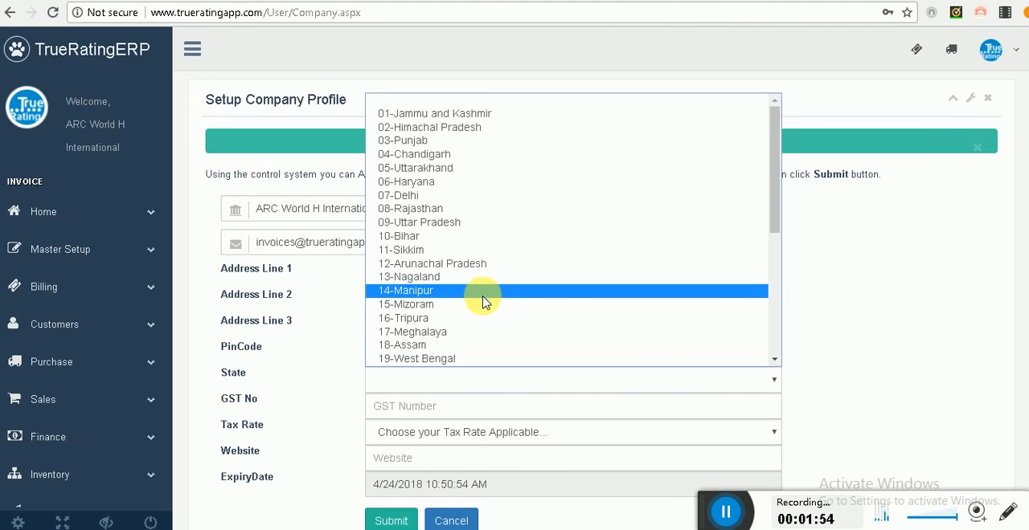
scroll(483, 302, "down", 6)
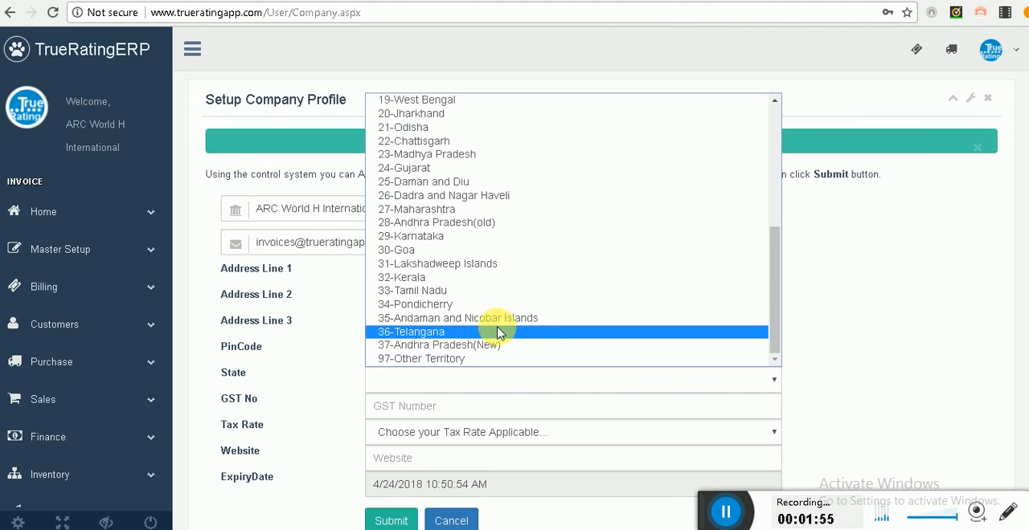
left_click(419, 210)
Step: Enter the company's GST number in the company profile
left_click(447, 409)
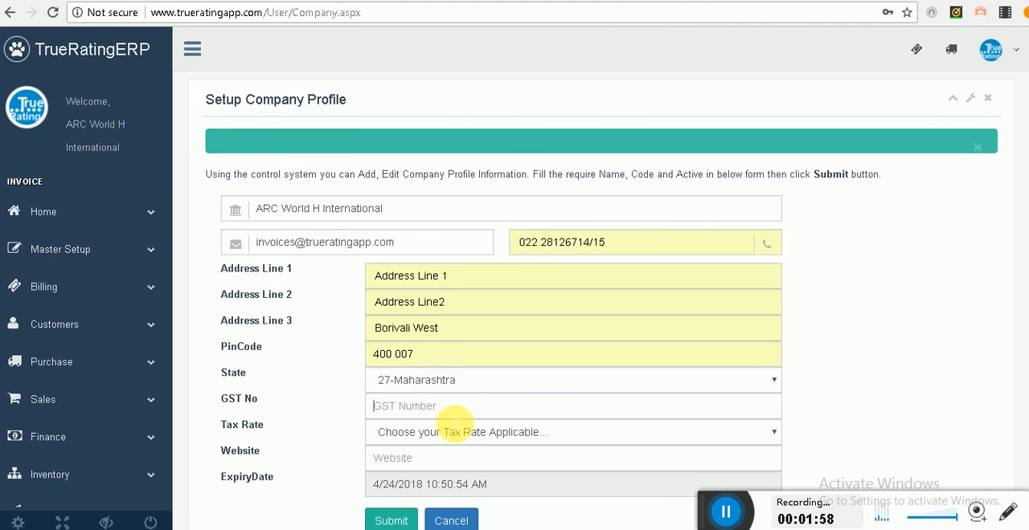
type("GST")
key("BackSpace")
key("BackSpace")
key("BackSpace")
type("ta")
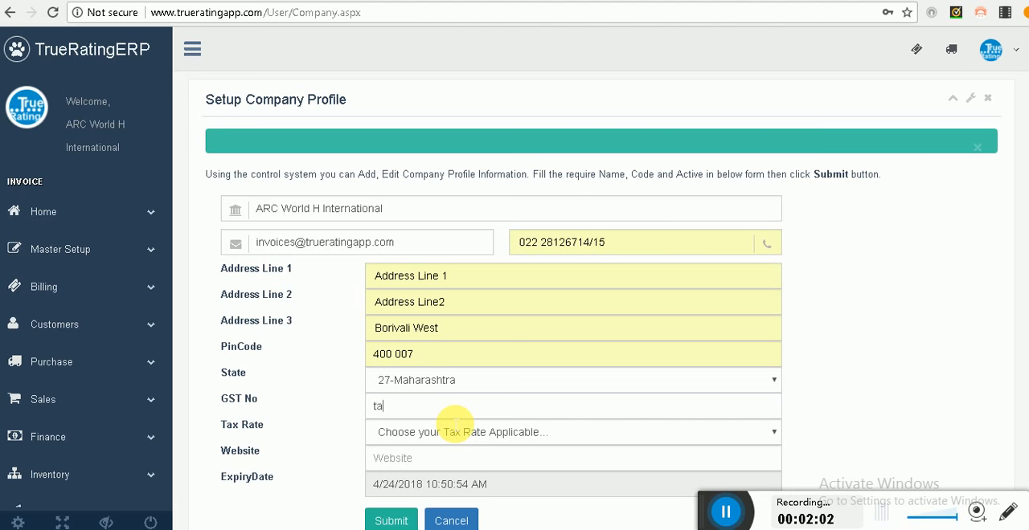
key("BackSpace")
key("BackSpace")
type("HATASA1212")
Step: Choose GST - Regular Rate as the applicable tax rate and submit the company profile
left_click(478, 434)
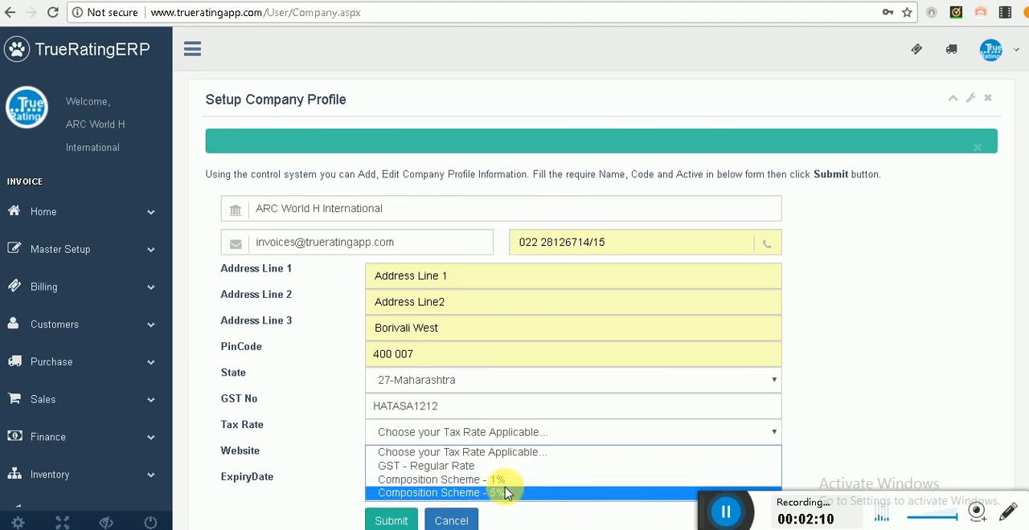
left_click(470, 466)
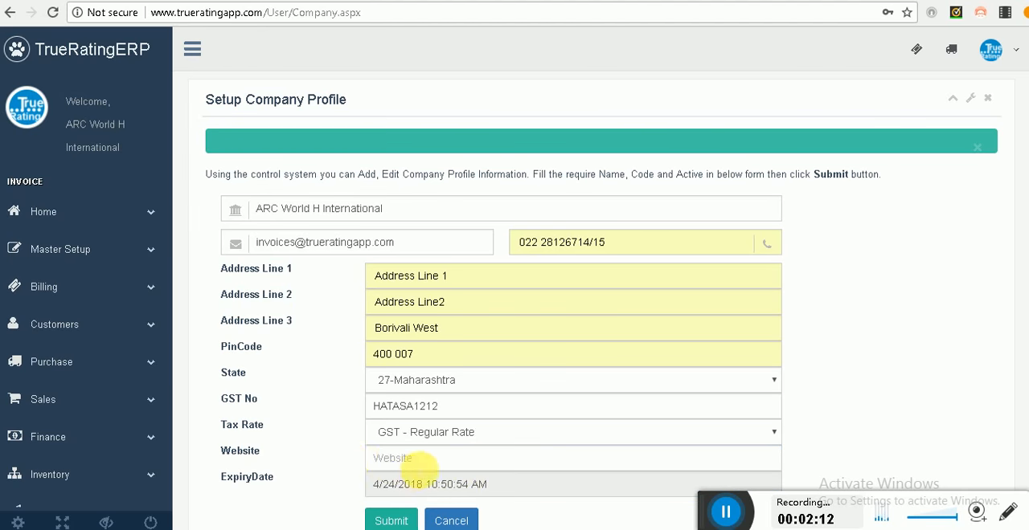
left_click_drag(372, 484, 420, 487)
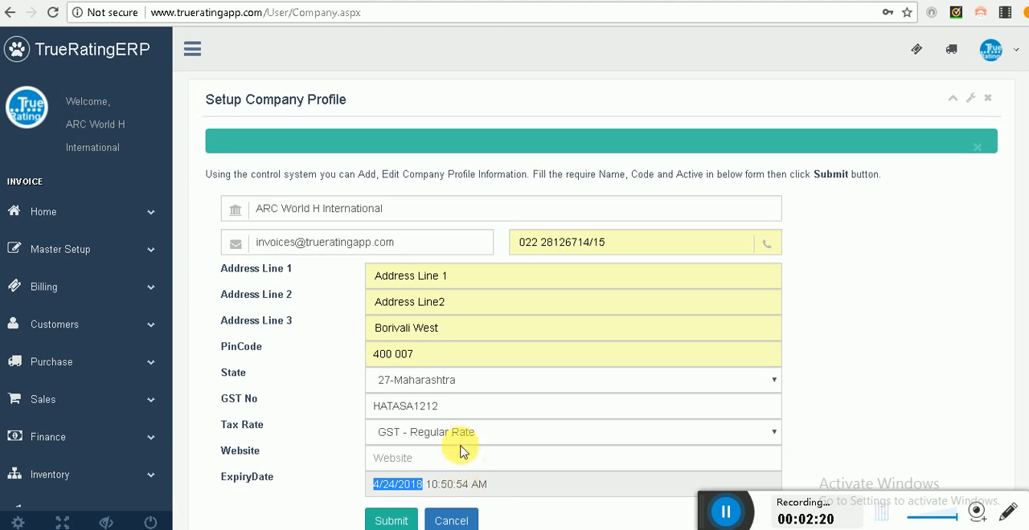
left_click(402, 522)
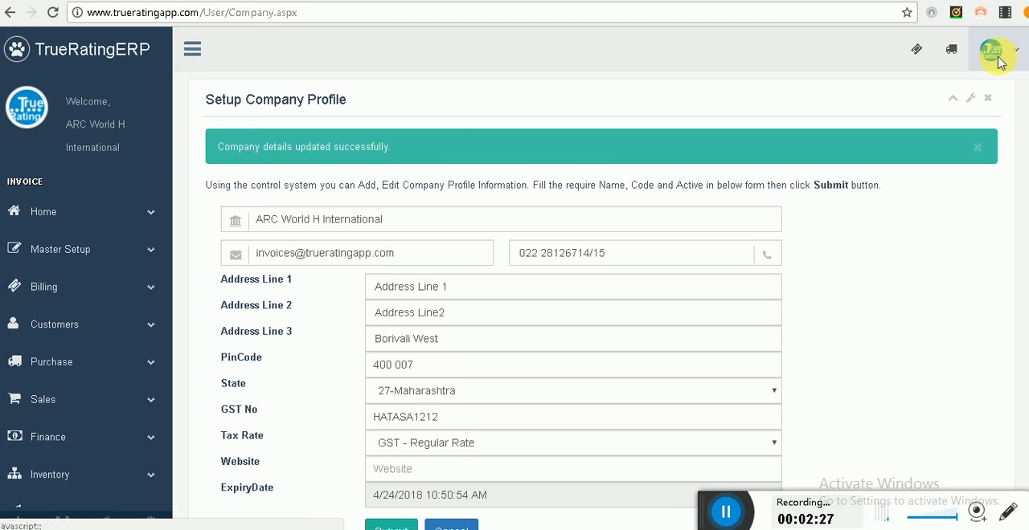
Step: Look at the user profile setup page and the entries available under Master Setup
left_click(1003, 64)
left_click(892, 87)
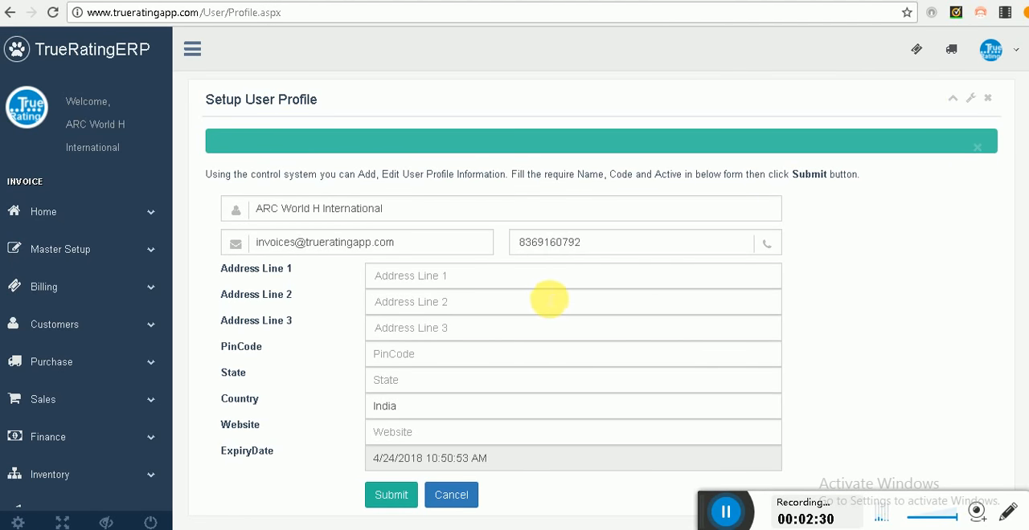
left_click(128, 256)
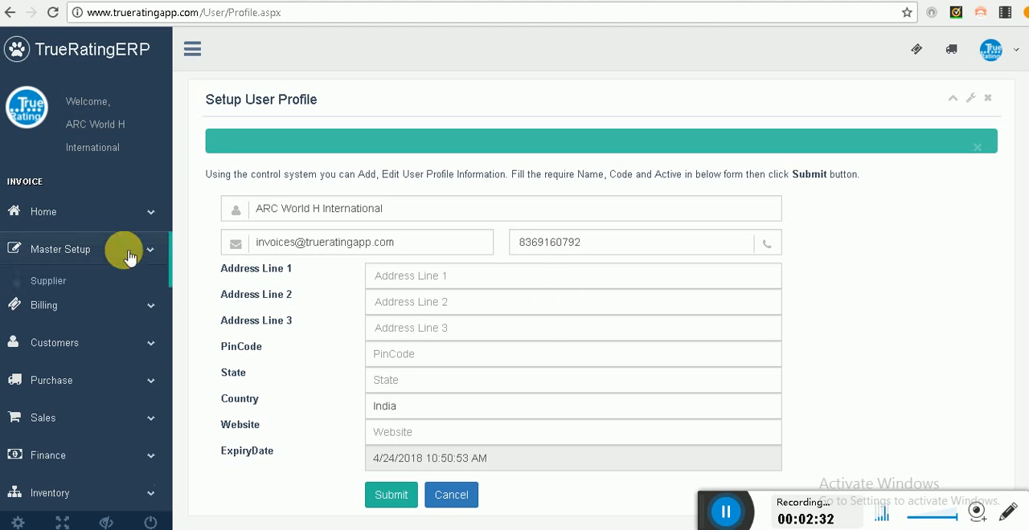
left_click(129, 255)
left_click(128, 256)
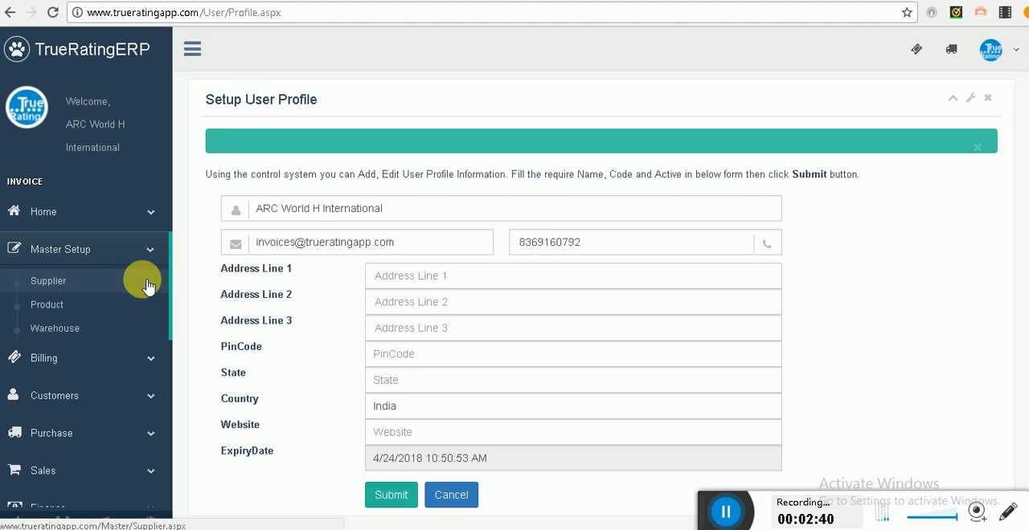
Step: Start a new customer invoice and open the form for adding a missing product
left_click(92, 358)
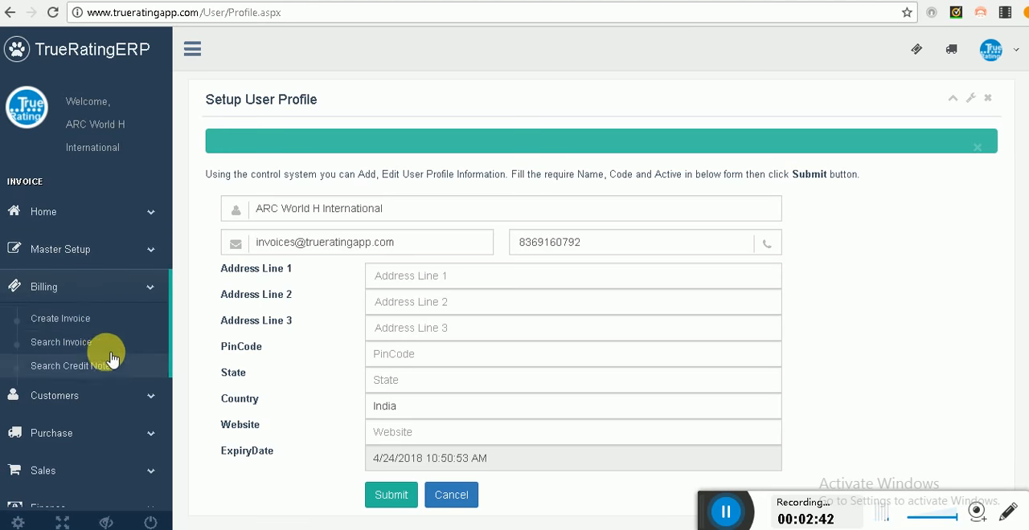
left_click(90, 321)
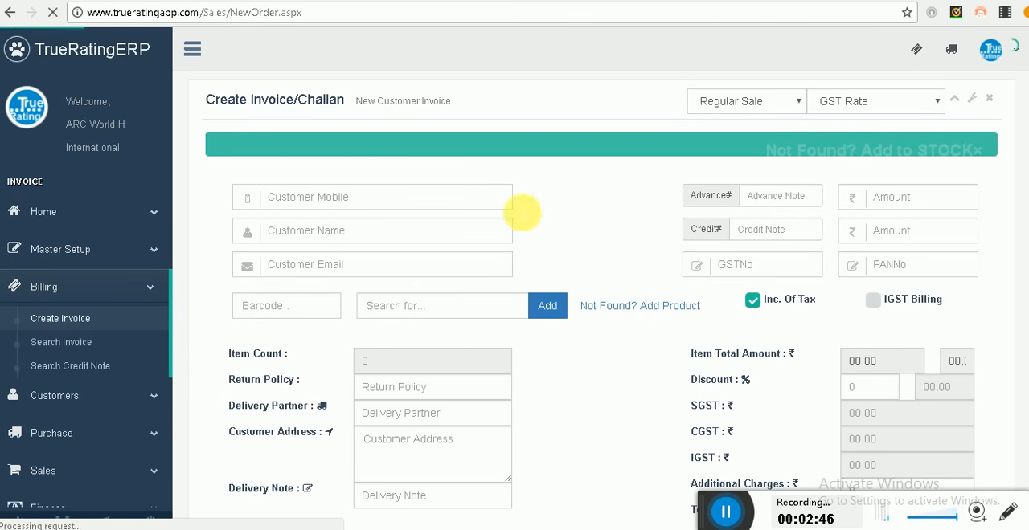
left_click(634, 312)
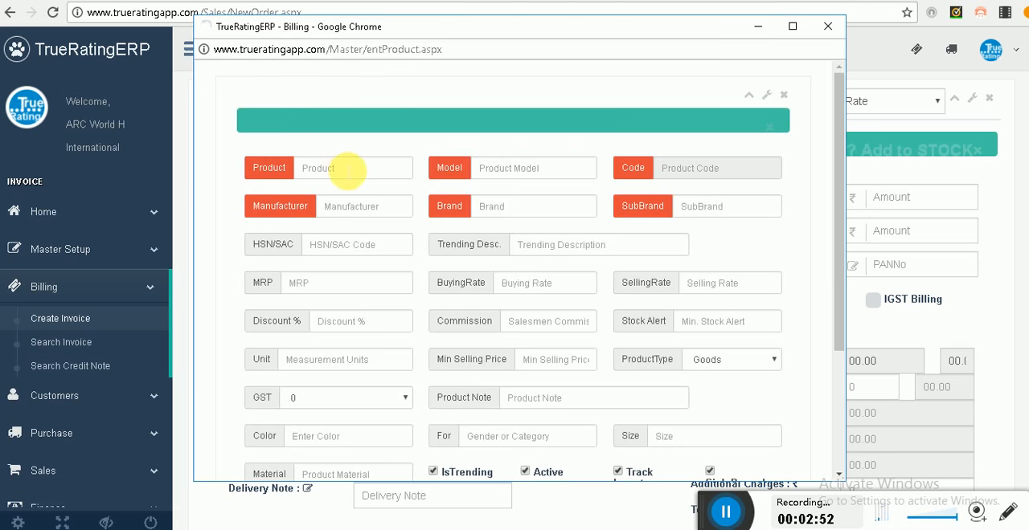
Step: Identify the new product as Mobile, model M2, manufacturer Apple, brand A and sub-brand B
type("Mo")
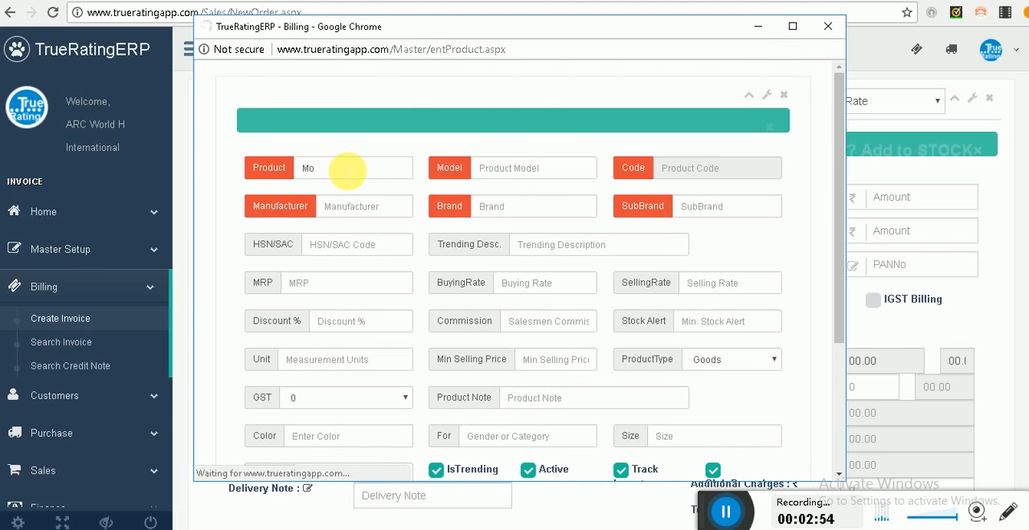
type("bile")
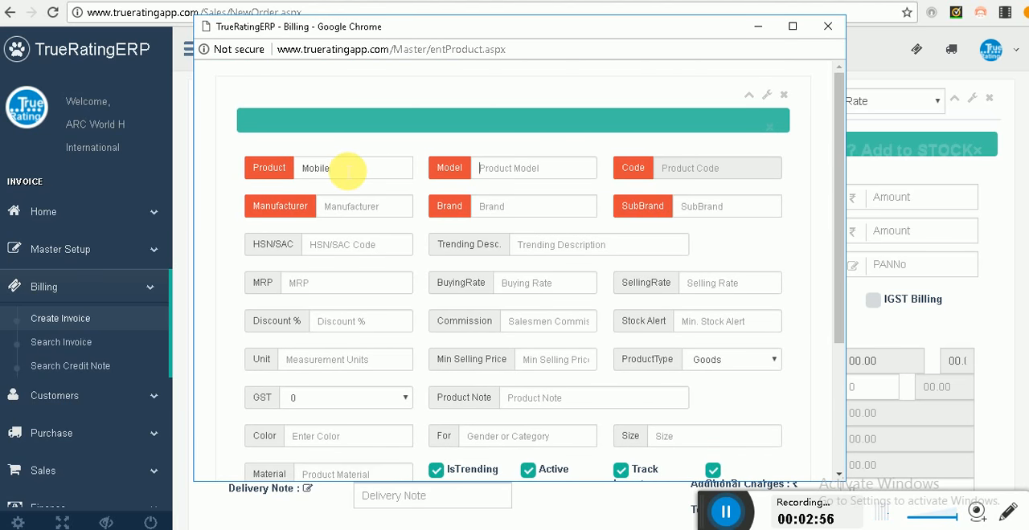
key("Tab")
type("M2")
key("Tab")
type("Ap")
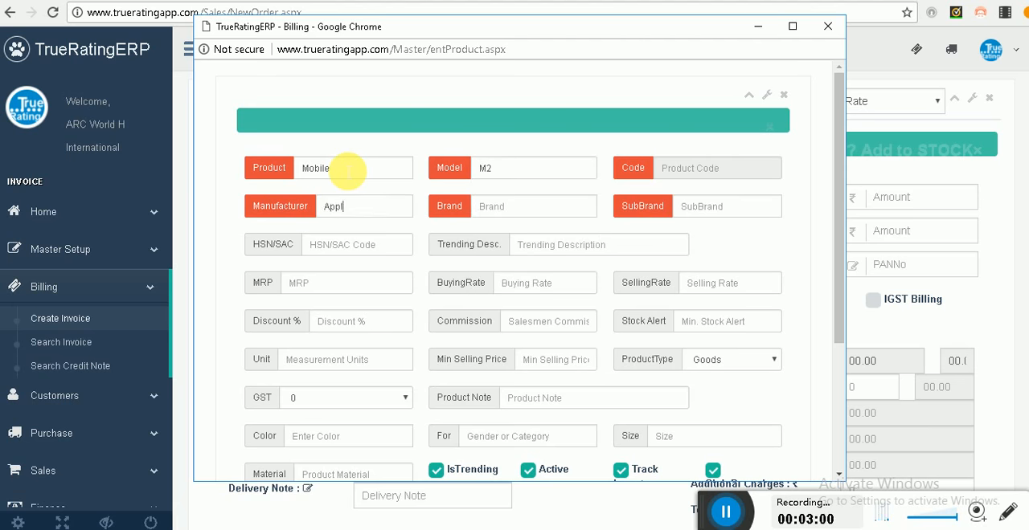
key("Tab")
type("A")
key("Tab")
type("B")
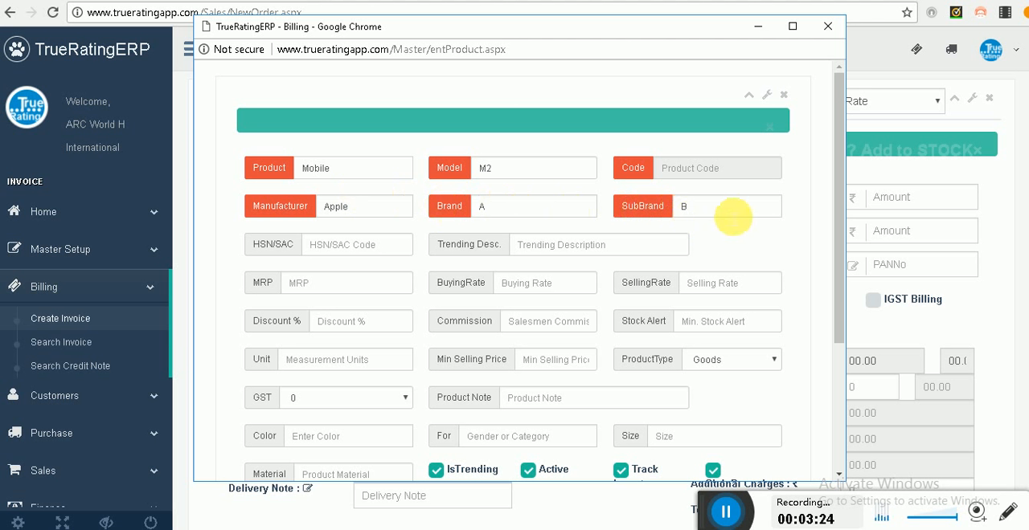
Step: Enter the product's HSN/SAC code 105000, MRP 45000 and buying rate 42000
left_click(351, 265)
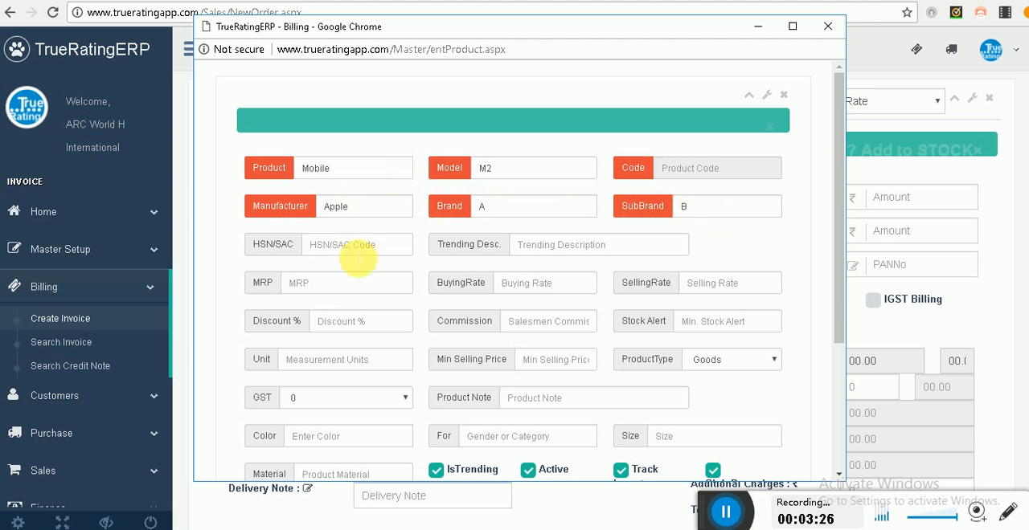
type("105")
type("000")
type("45000")
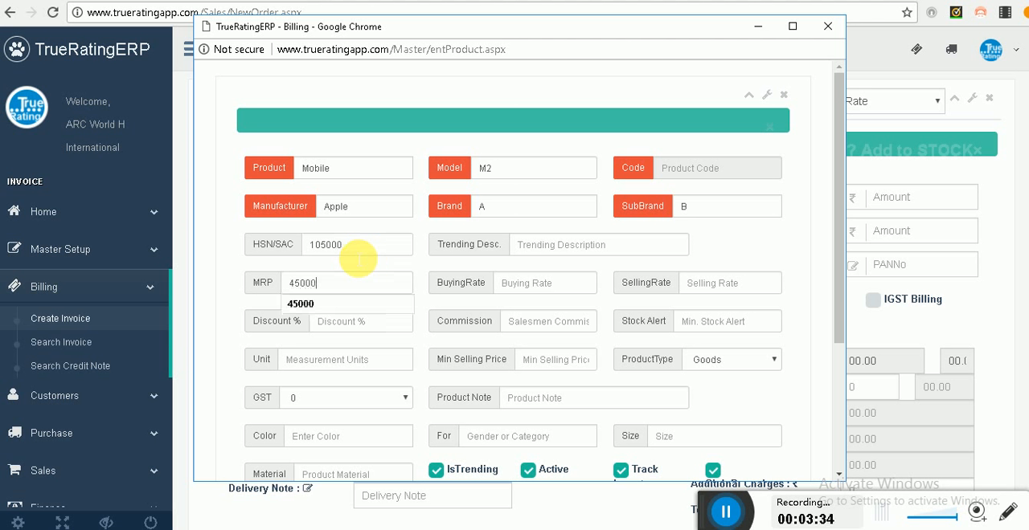
key("Tab")
type("4")
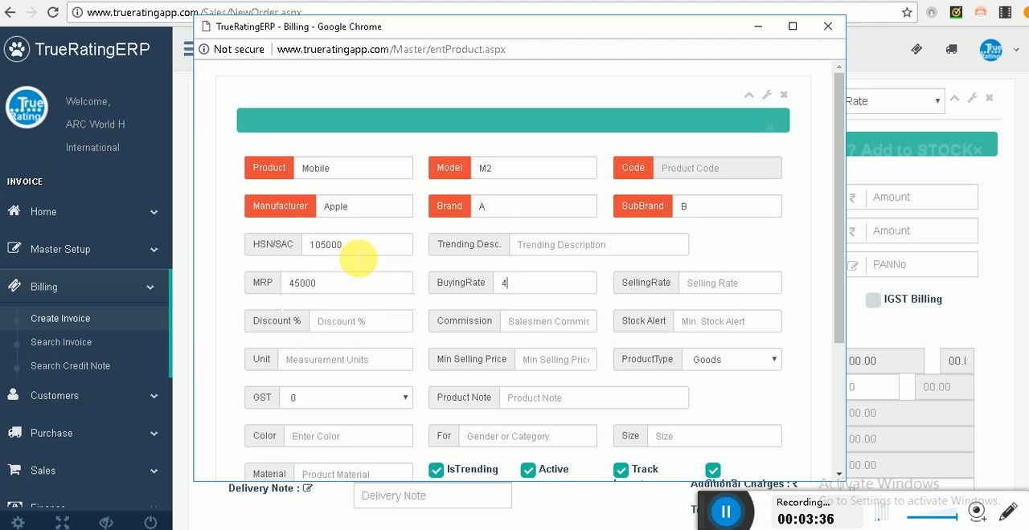
type("20000435")
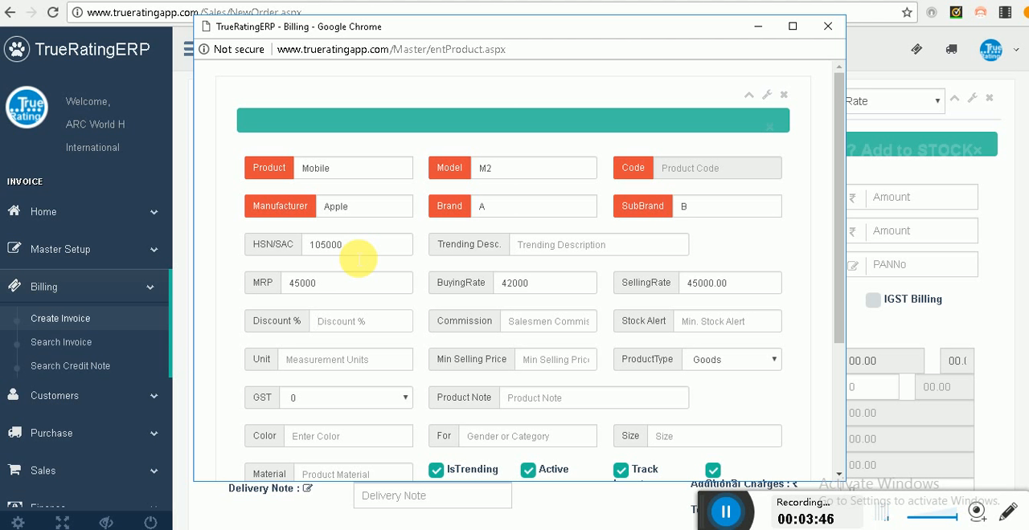
Step: Try discounts of 10 and 5 percent on the product to recalculate its selling rate
type("10")
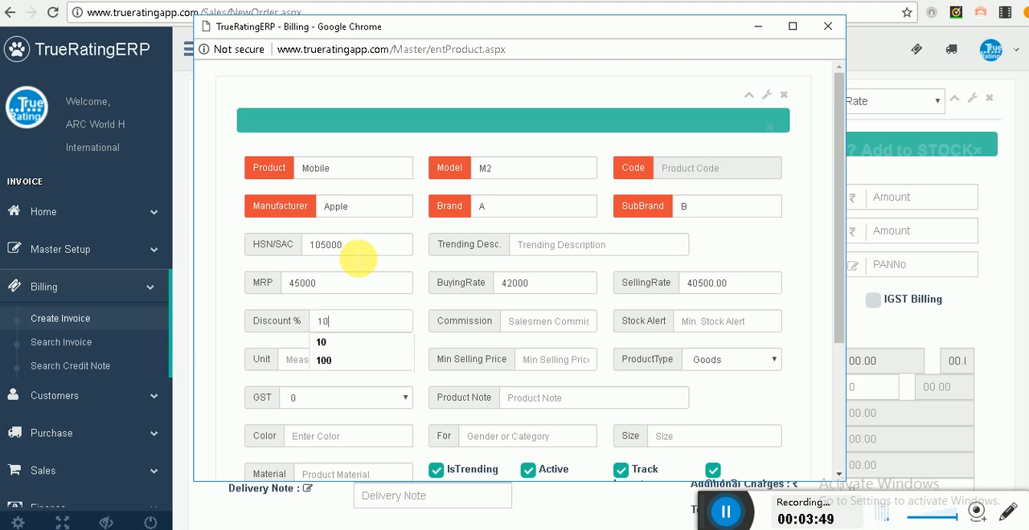
key("Tab")
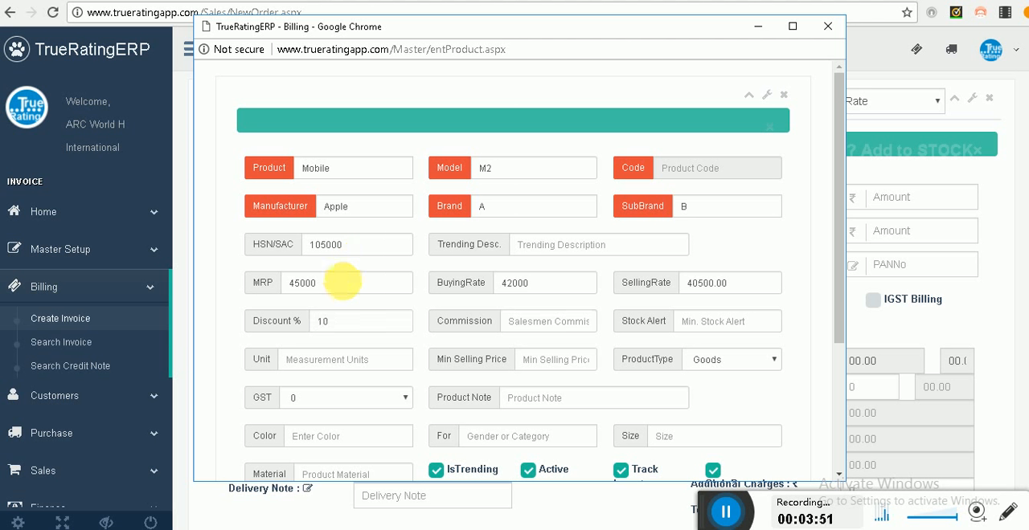
left_click_drag(345, 321, 304, 329)
type("5")
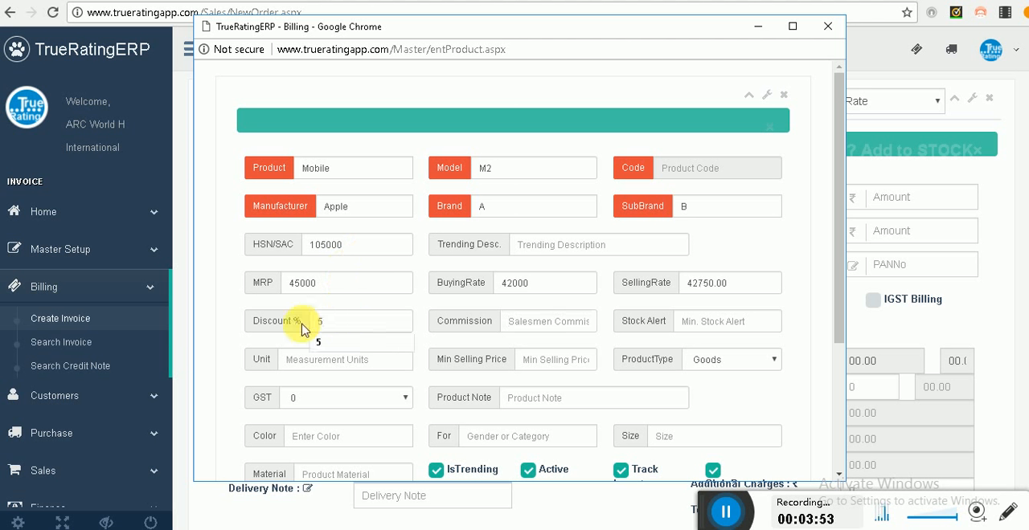
type("0")
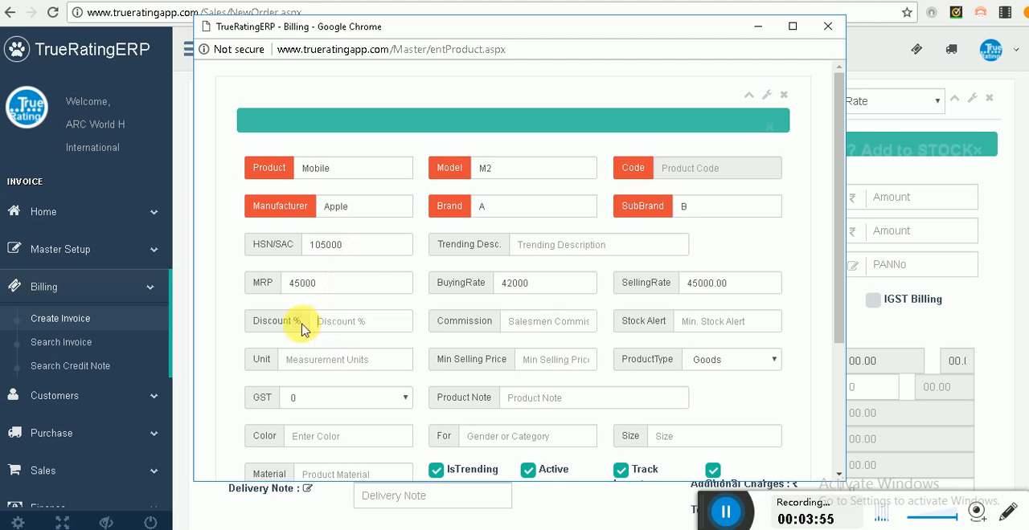
type("2")
key("BackSpace")
type("10")
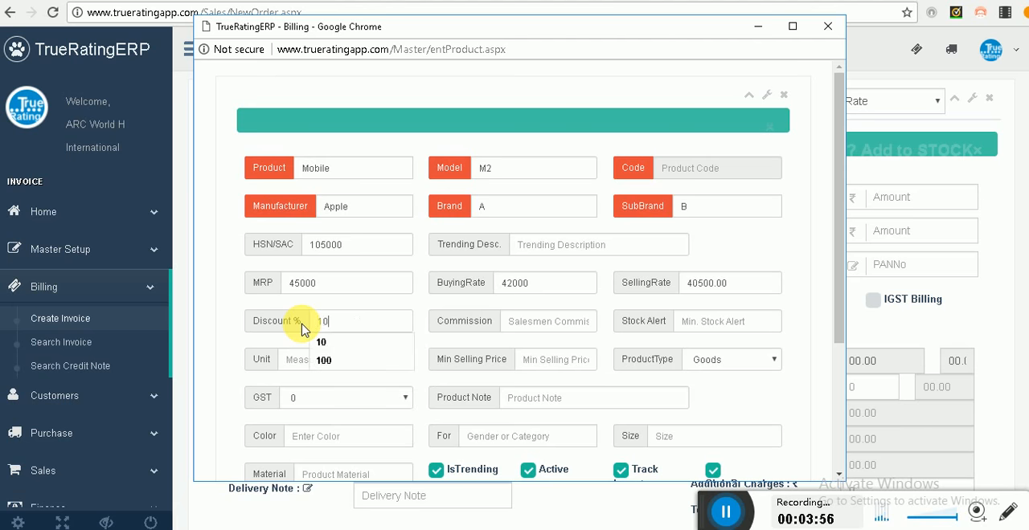
key("Tab")
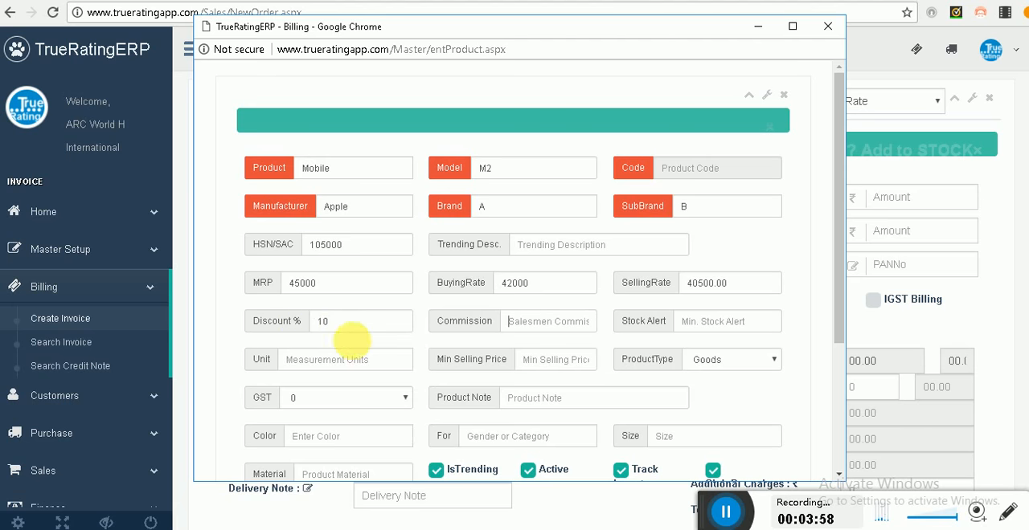
Step: Set the product's discount to 2 percent
double_click(322, 323)
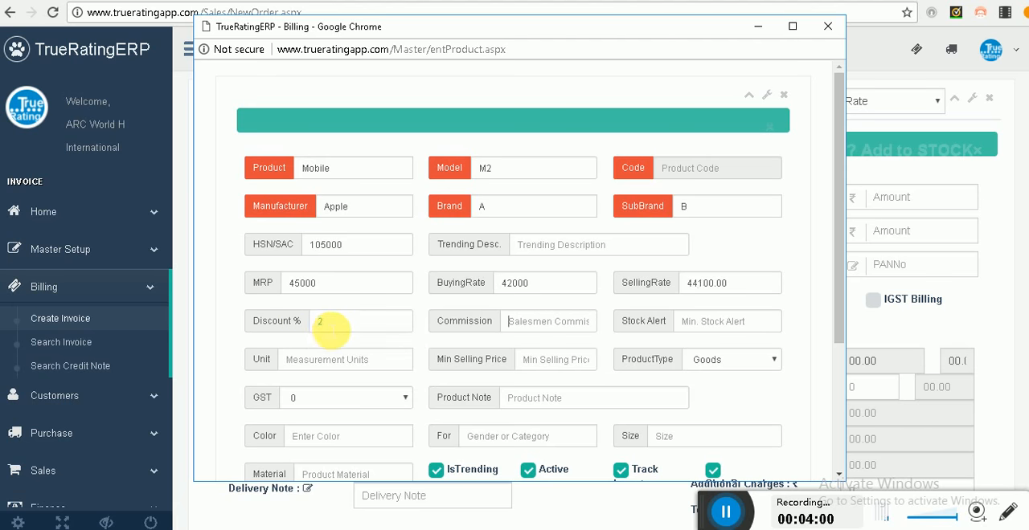
type("2")
key("Tab")
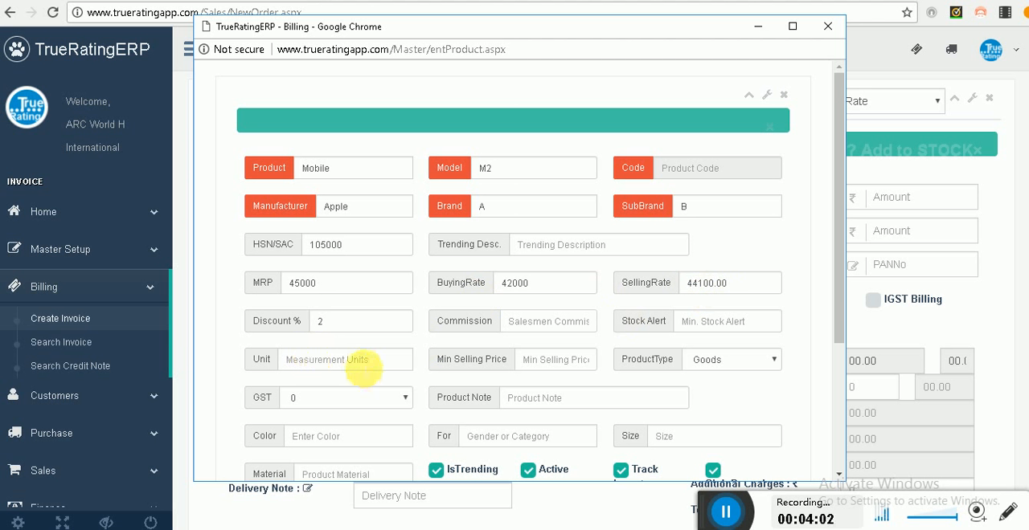
Step: Set the product's measurement unit to Piece and its minimum selling price to 44000
left_click(363, 367)
type("piece")
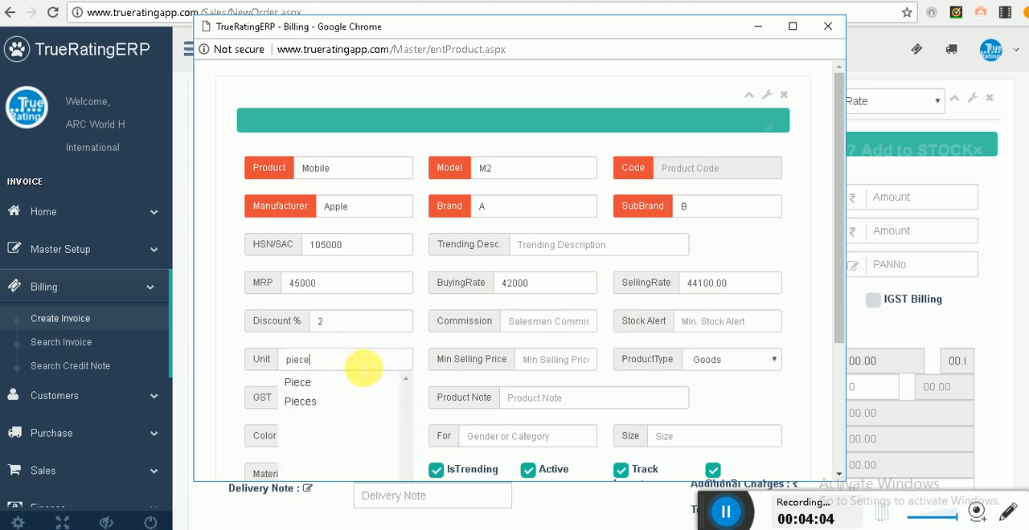
left_click(297, 384)
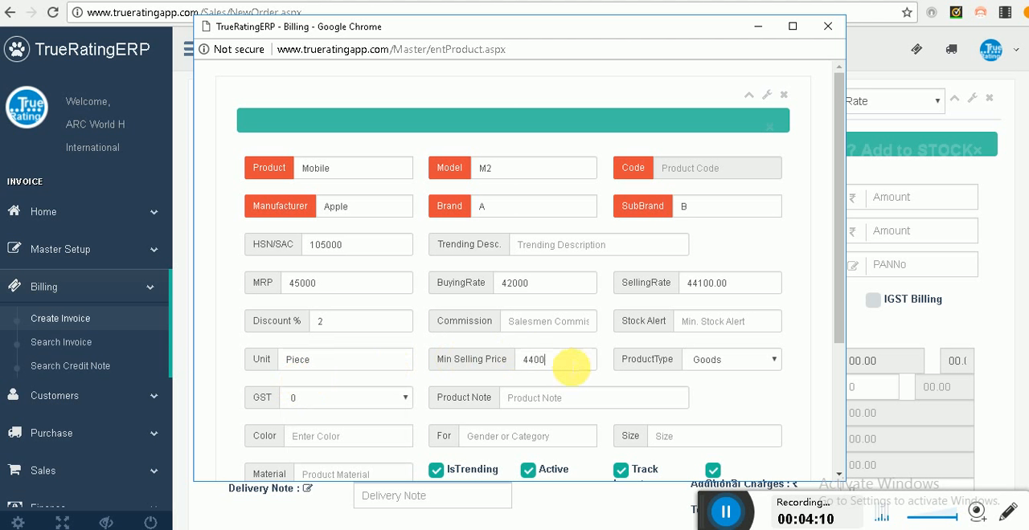
Step: Set the product's GST rate to 18
left_click(340, 397)
left_click(321, 466)
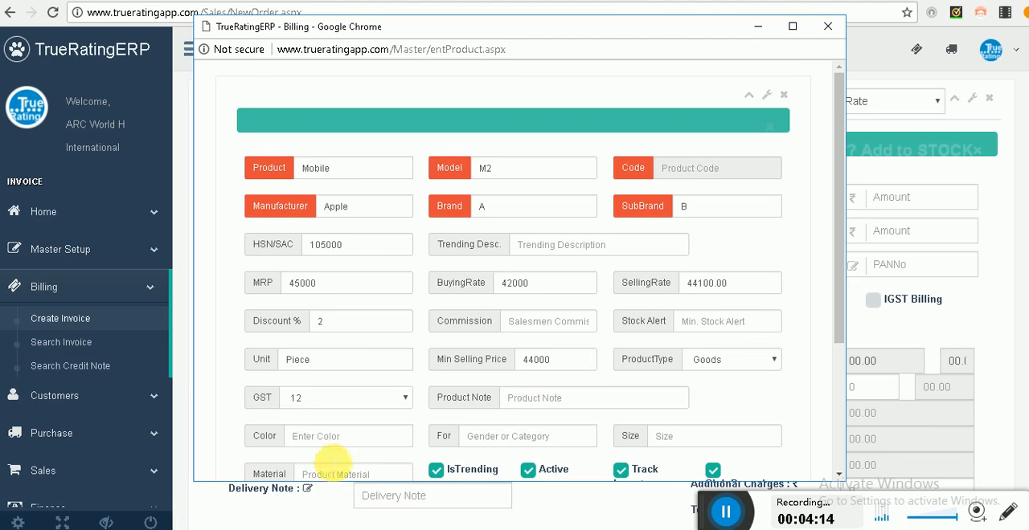
left_click(329, 396)
left_click(318, 478)
Step: Turn off inventory tracking for the product, then save it and close the product form
scroll(471, 402, "down", 3)
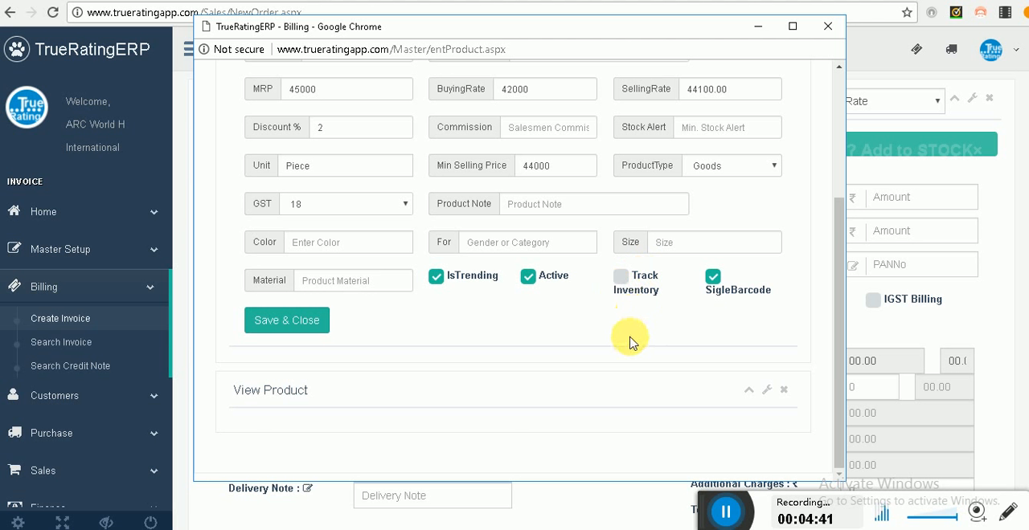
left_click(306, 321)
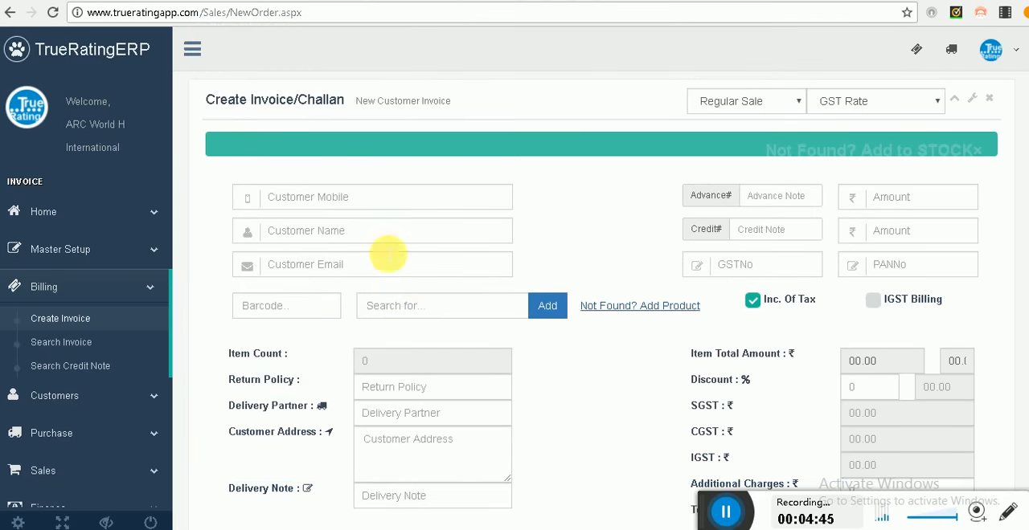
Step: Fill in the invoice customer's mobile number and set the customer name to New Customer
left_click(367, 202)
type("123")
key("Tab")
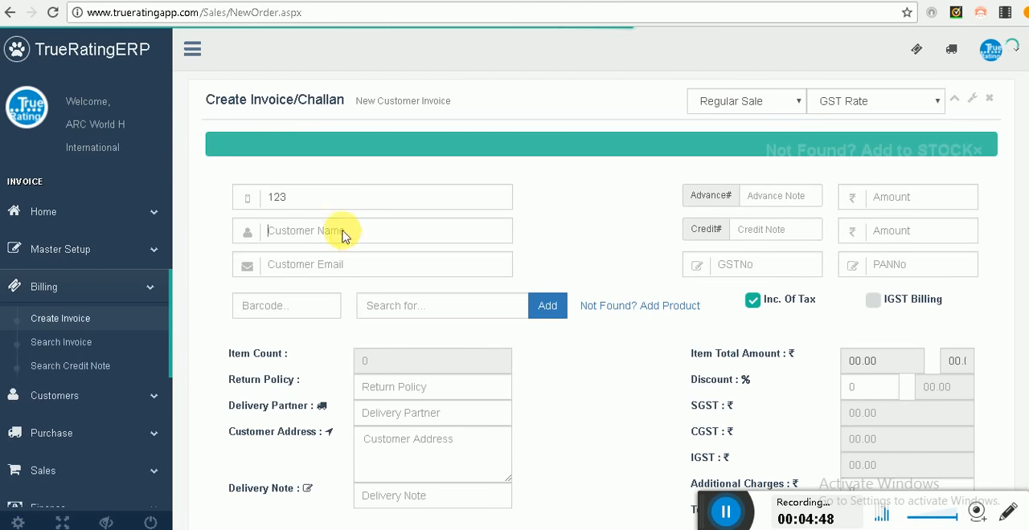
type("Nee")
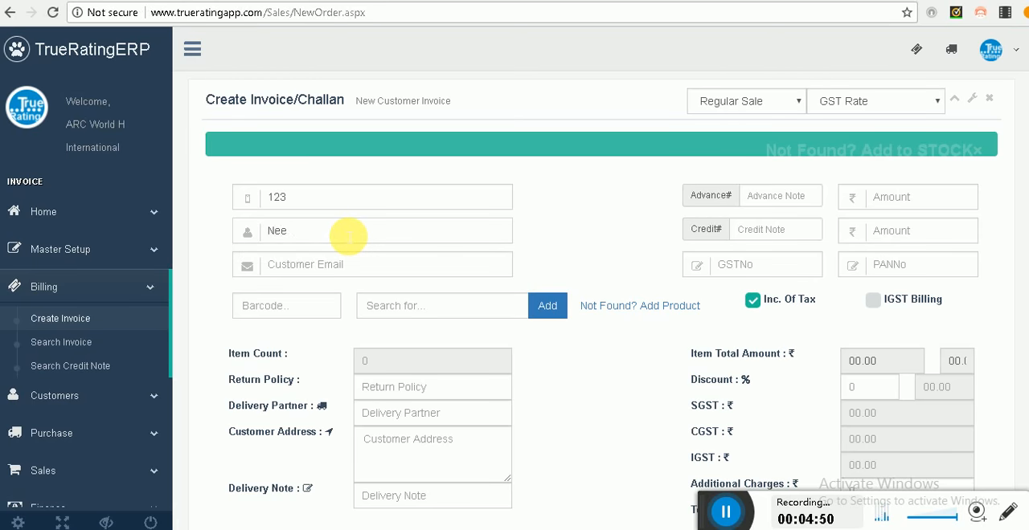
key("BackSpace")
key("Down")
key("Tab")
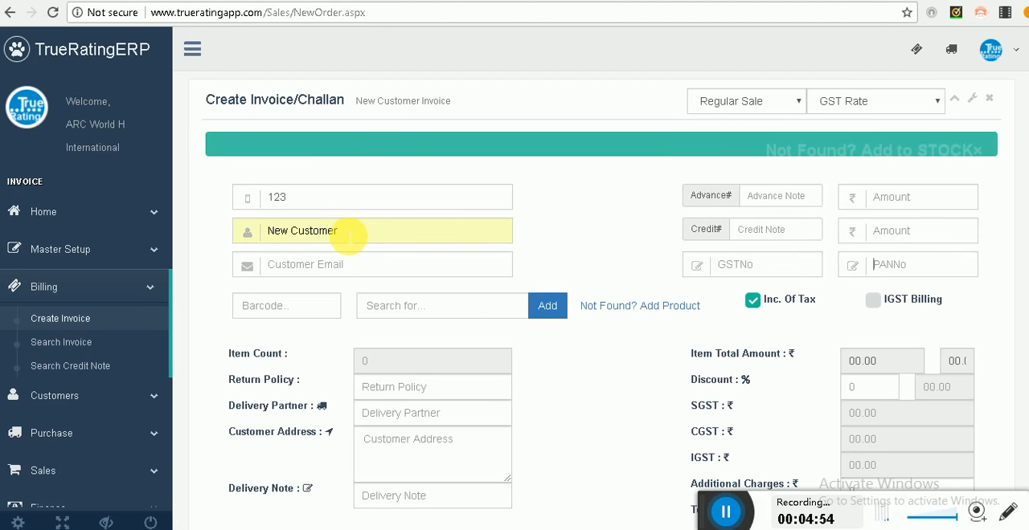
Step: Fill in the customer's GST number on the invoice
left_click(735, 269)
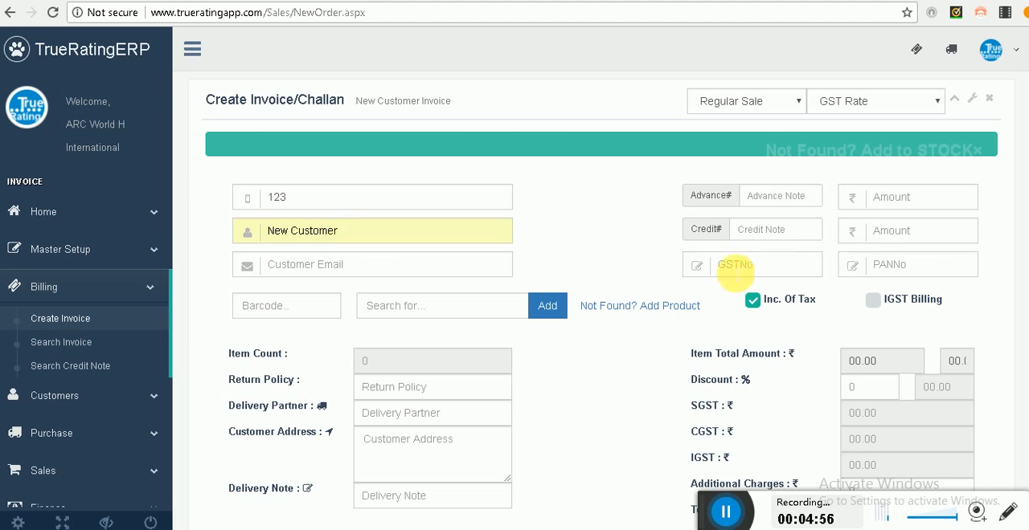
type("GSTA")
key("Tab")
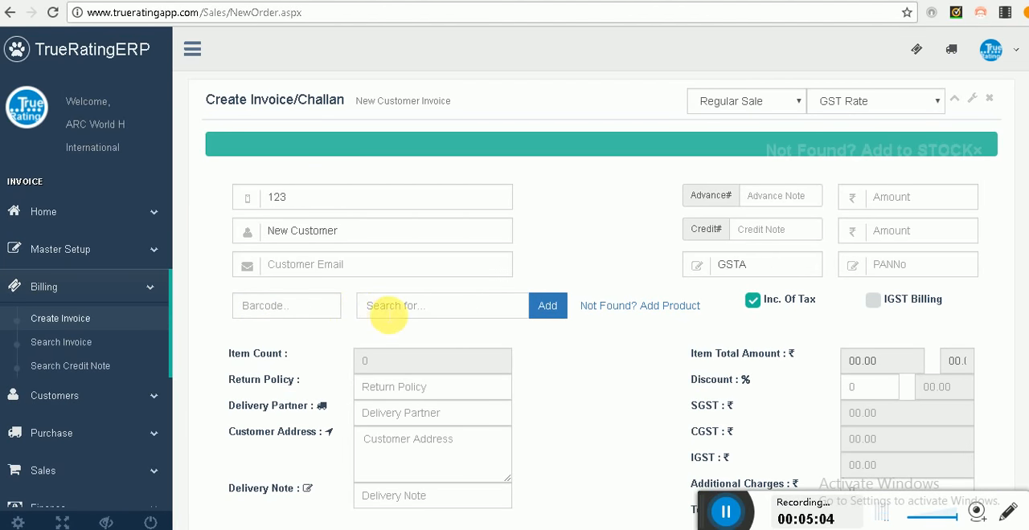
Step: Find the Mobile-M2 product and add it to the invoice as a line item
type("Mo")
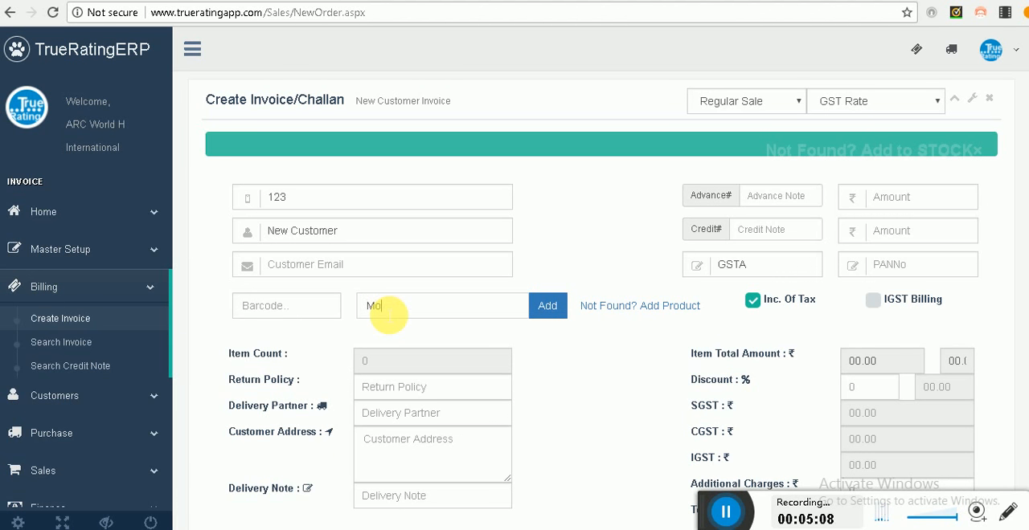
type("n")
key("BackSpace")
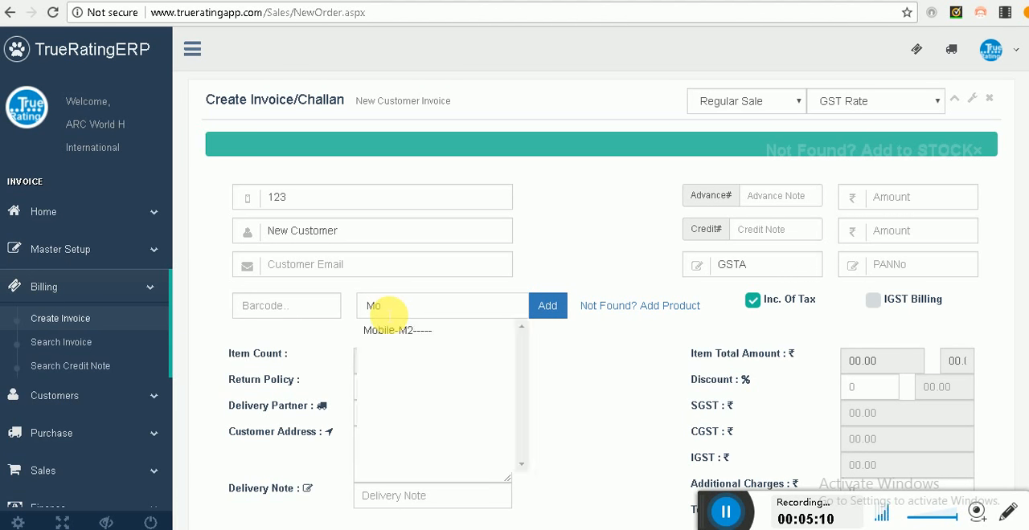
left_click(414, 336)
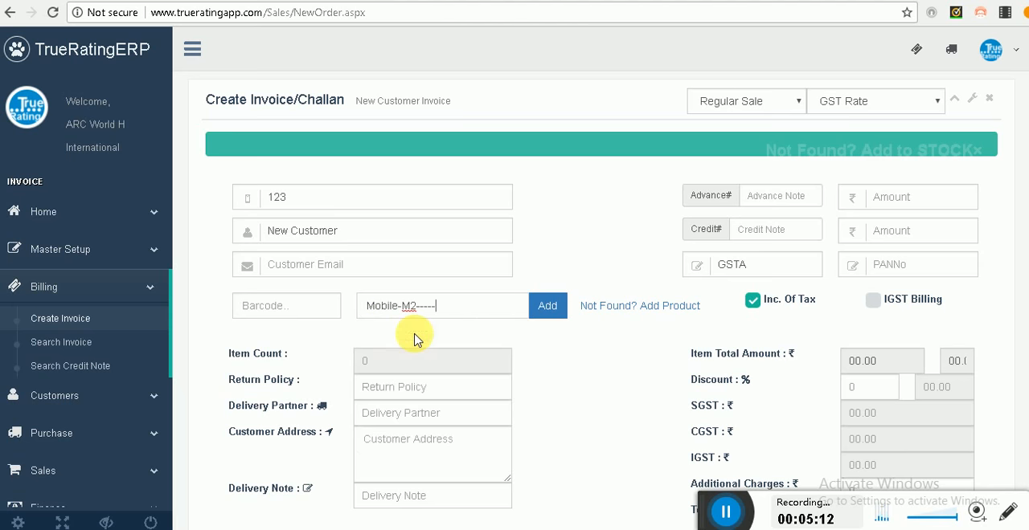
left_click(551, 313)
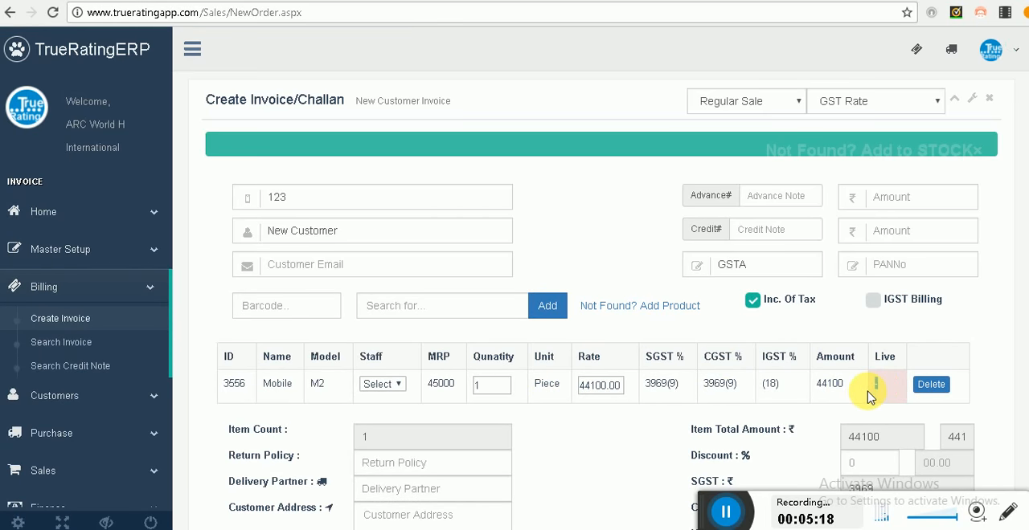
left_click(874, 386)
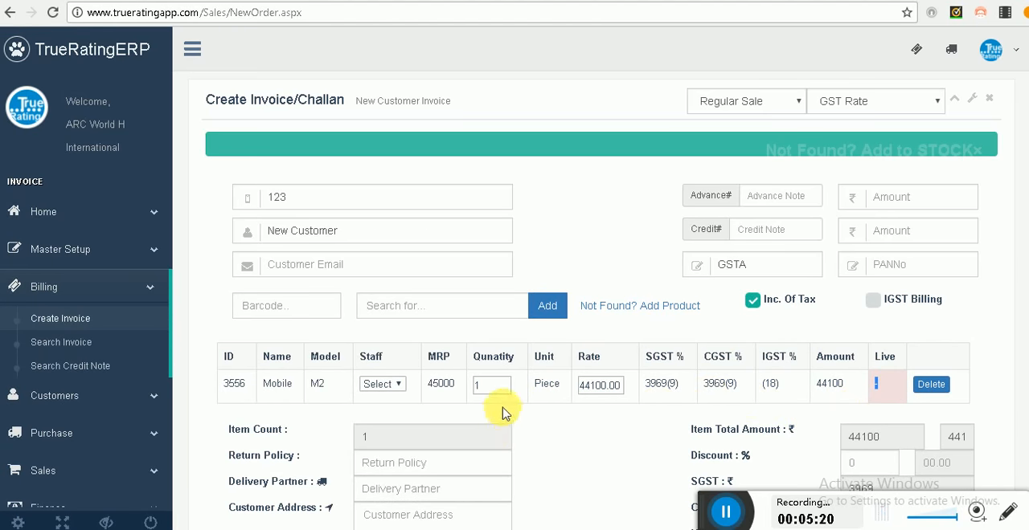
Step: Set the invoice's payment mode to Card and submit the payment
scroll(544, 422, "down", 3)
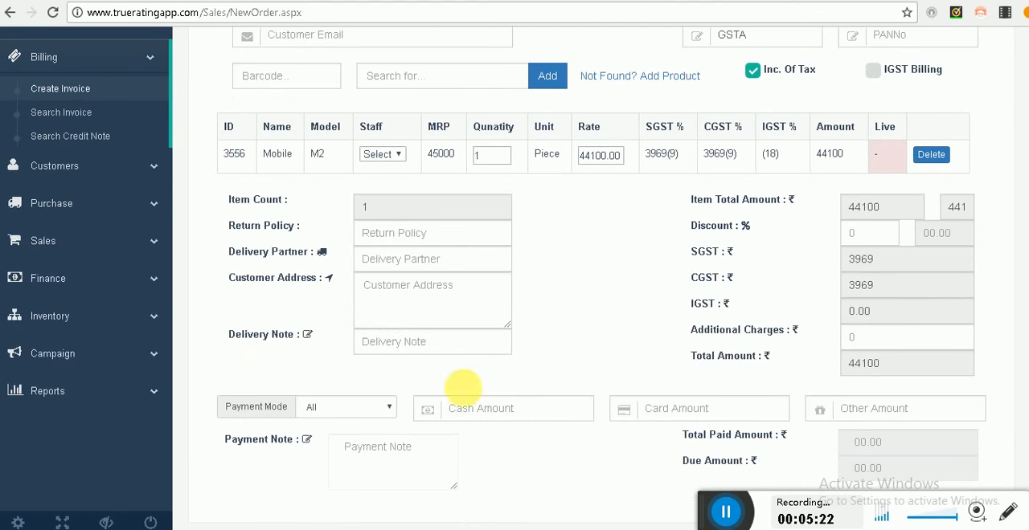
left_click(338, 408)
left_click(317, 216)
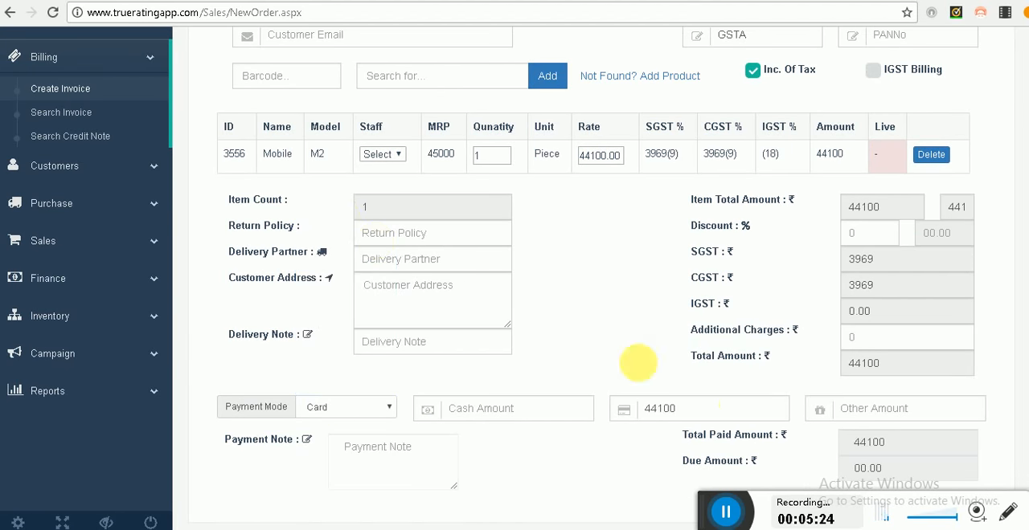
scroll(723, 392, "down", 1)
left_click(345, 327)
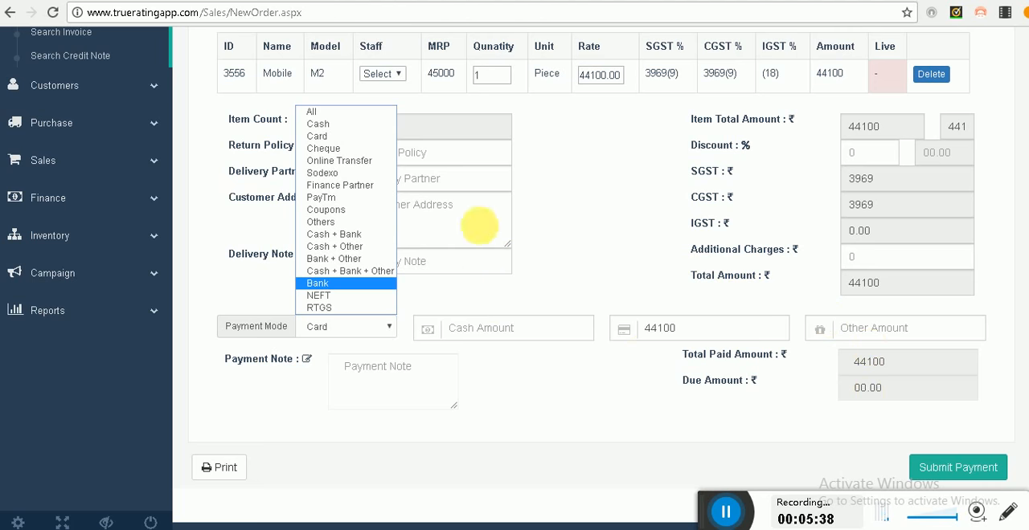
left_click(335, 145)
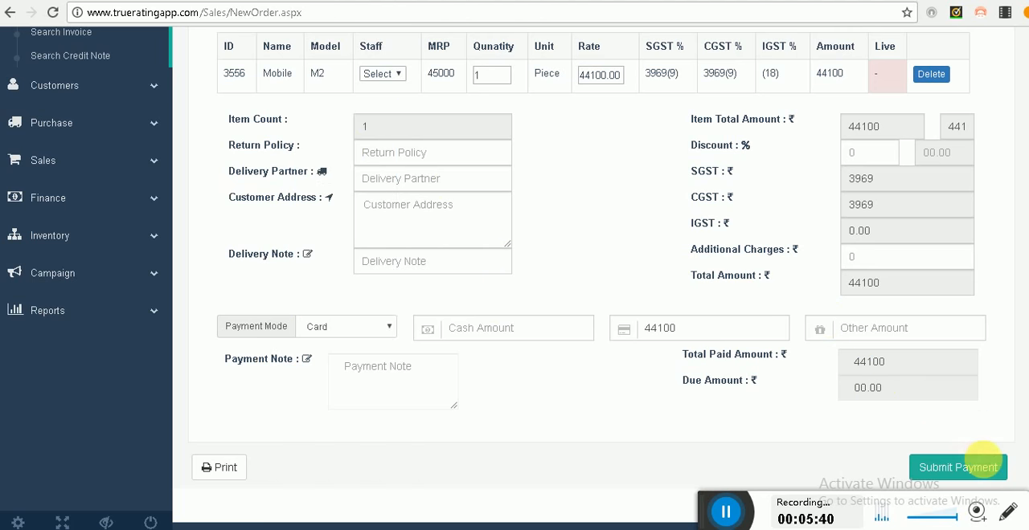
left_click(958, 463)
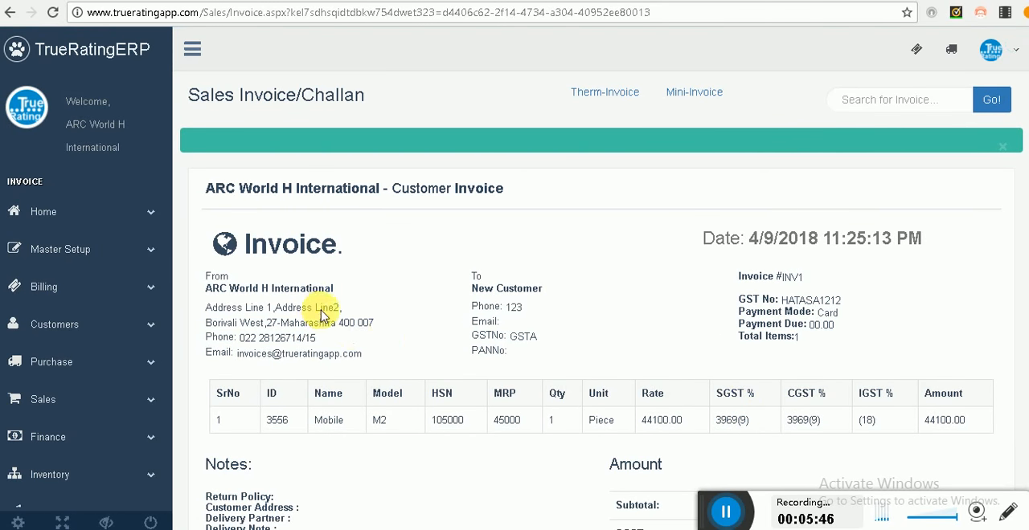
Step: Start a new customer invoice and load the existing Mobile M2 product into the product entry form
left_click(115, 286)
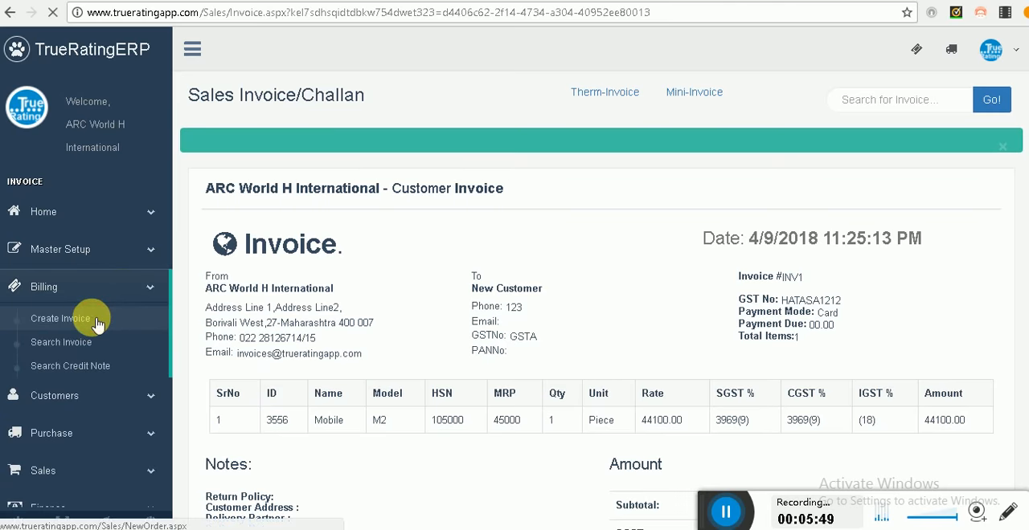
left_click(95, 322)
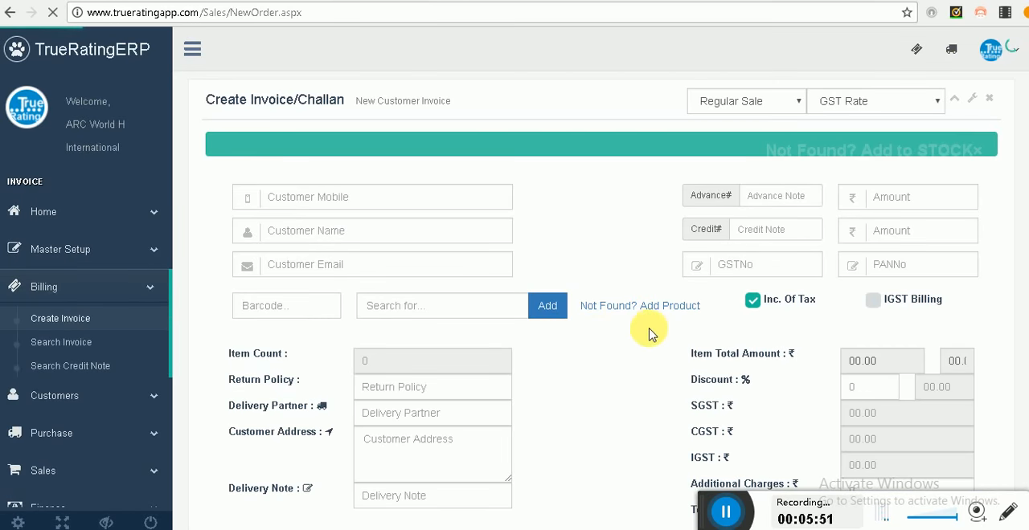
left_click(648, 306)
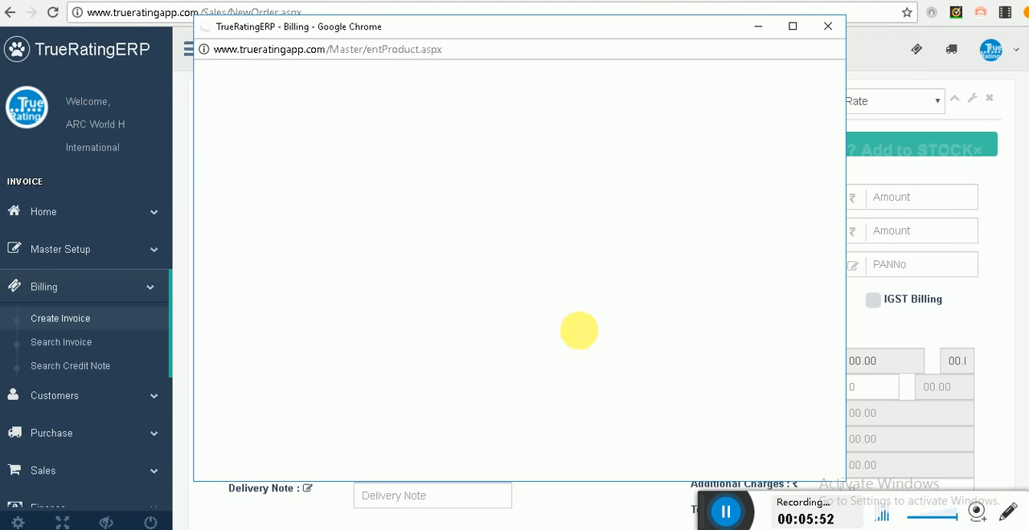
scroll(574, 328, "down", 4)
left_click(254, 369)
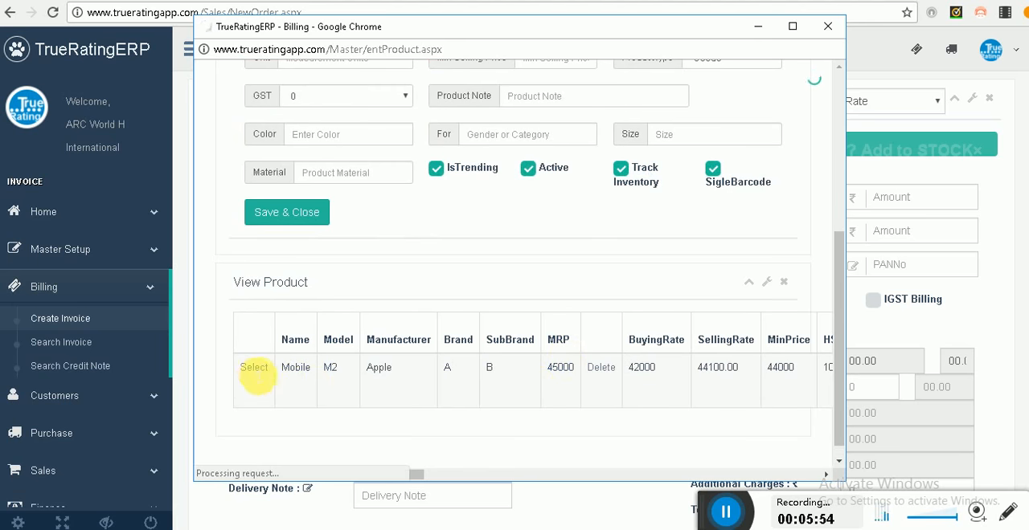
left_click(272, 388)
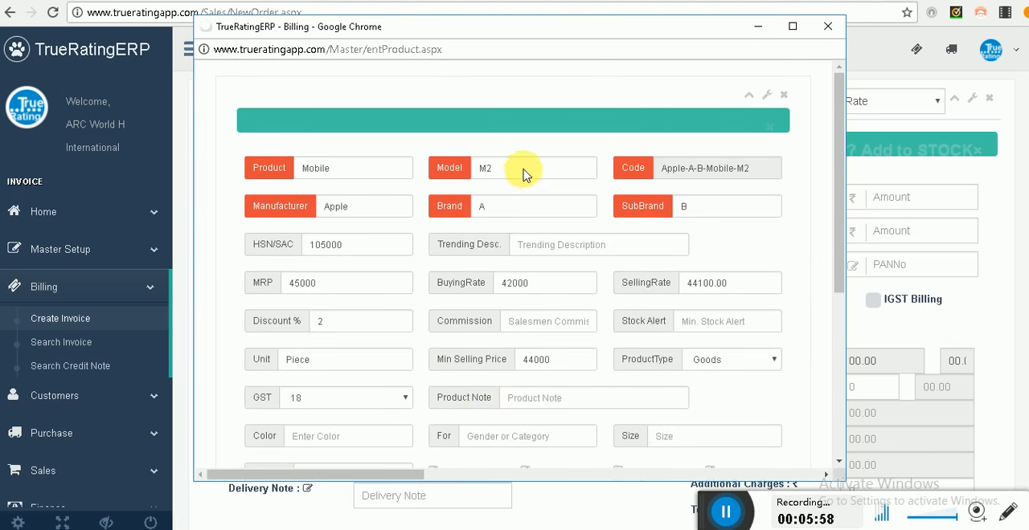
Step: Change the product's model to M3, turn on inventory tracking, and insert it as a new product
left_click(532, 173)
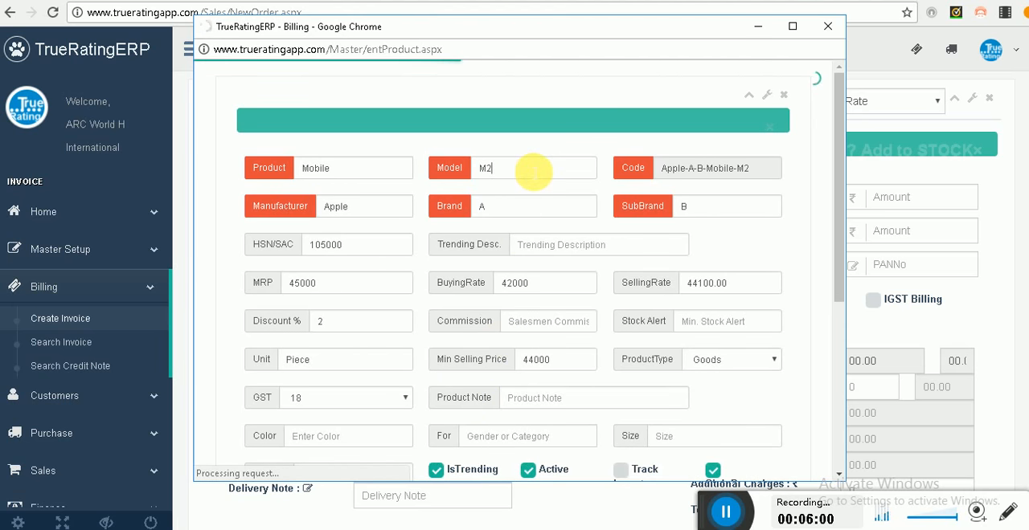
key("BackSpace")
type("3")
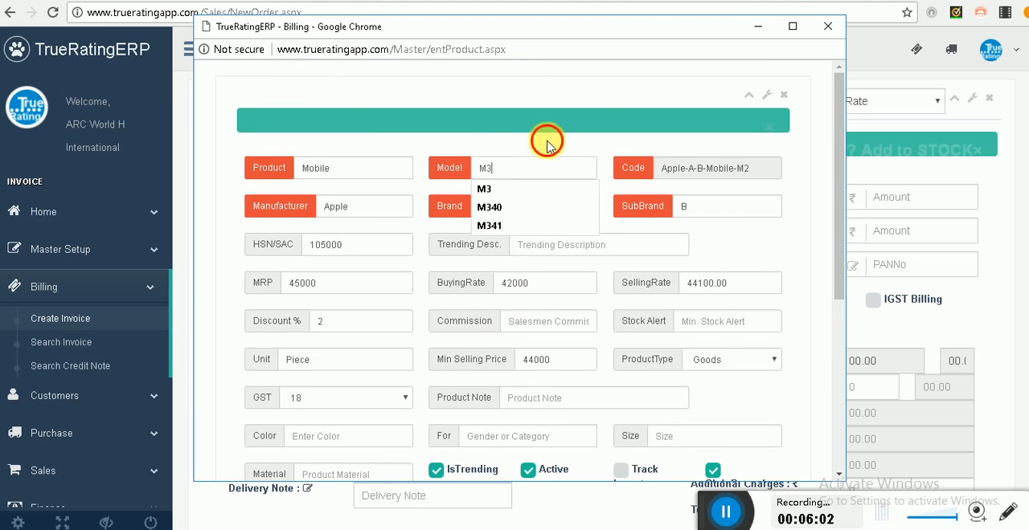
scroll(560, 155, "down", 2)
left_click(620, 317)
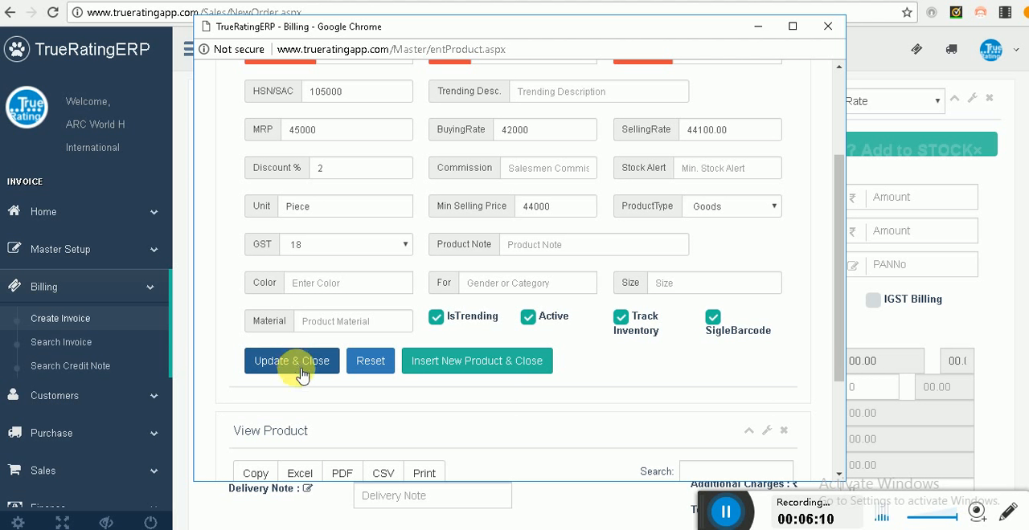
left_click(492, 369)
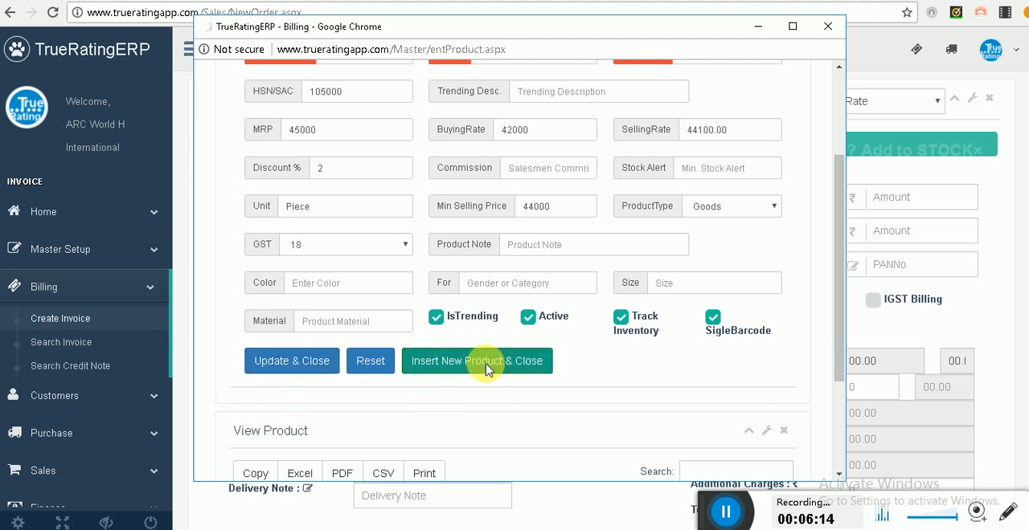
Step: Try to add the Mobile-M3 product to the new invoice
left_click(456, 313)
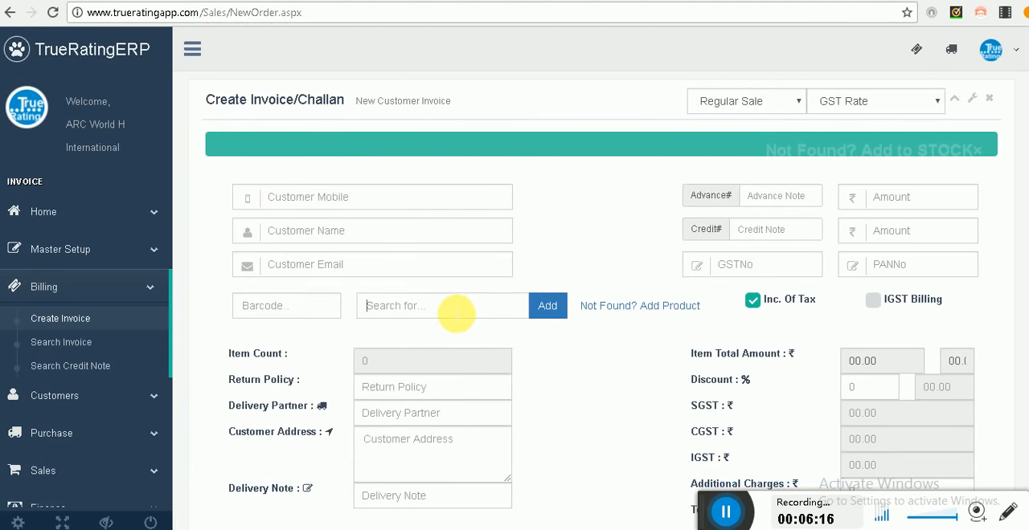
type("mob")
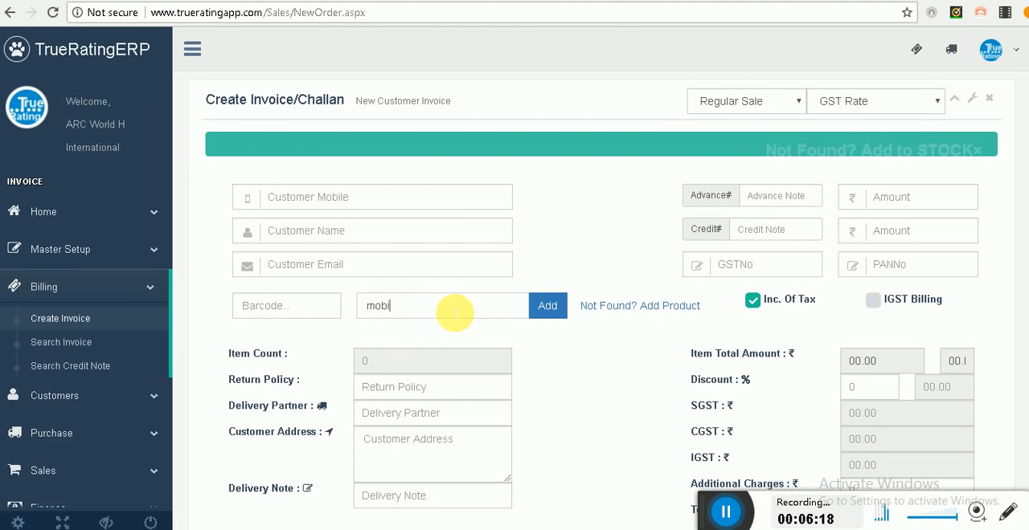
type("i")
left_click(438, 349)
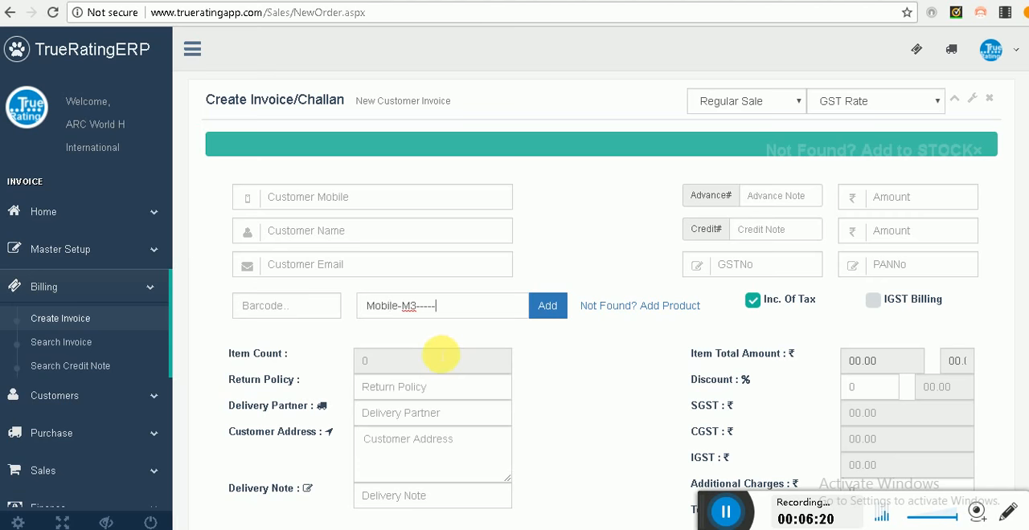
left_click(540, 310)
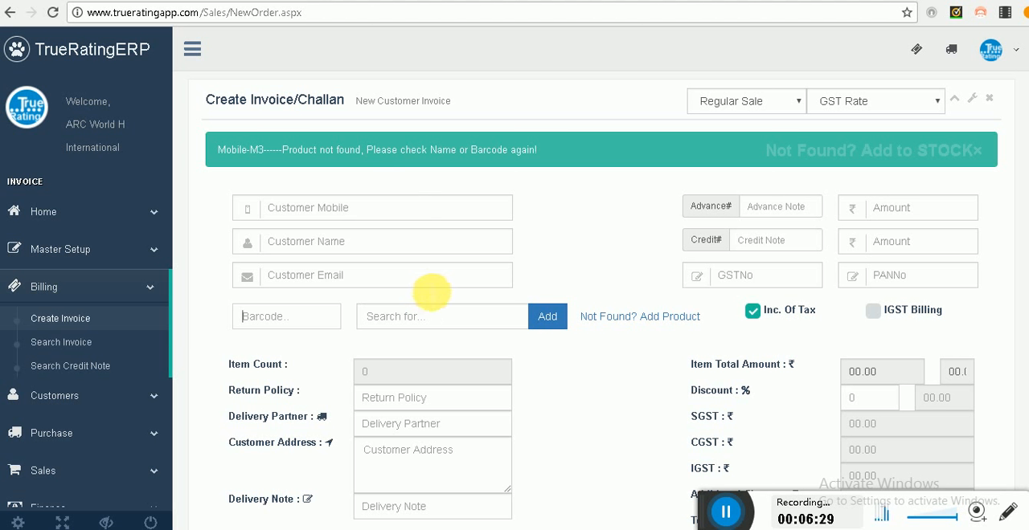
Step: Add opening stock for the Mobile M3 product with a current stock of 3, then save and close the form
left_click(906, 158)
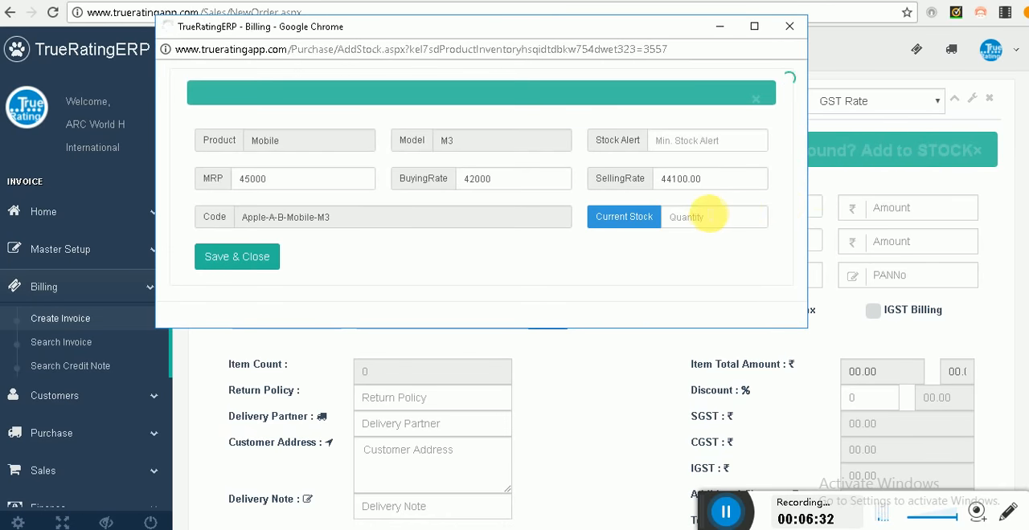
left_click(707, 217)
type("3")
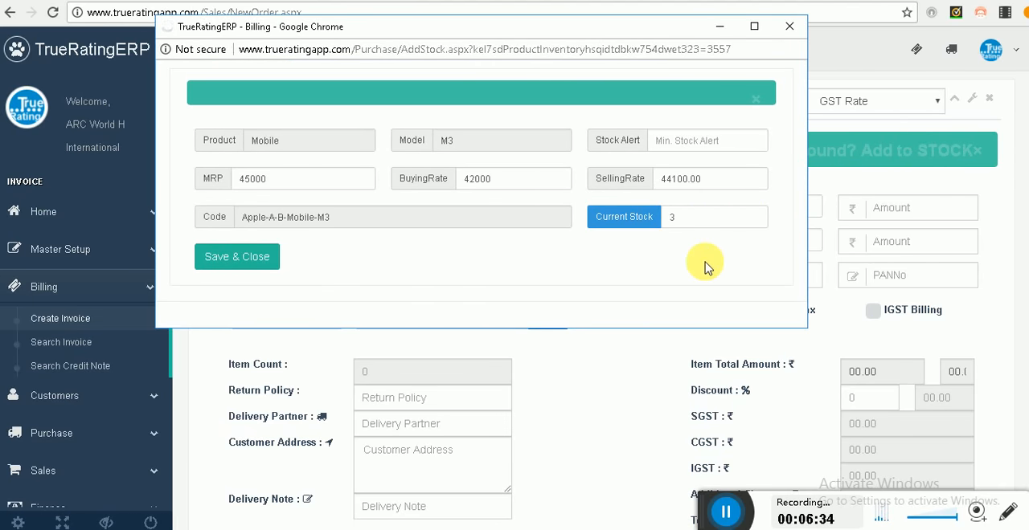
left_click(273, 257)
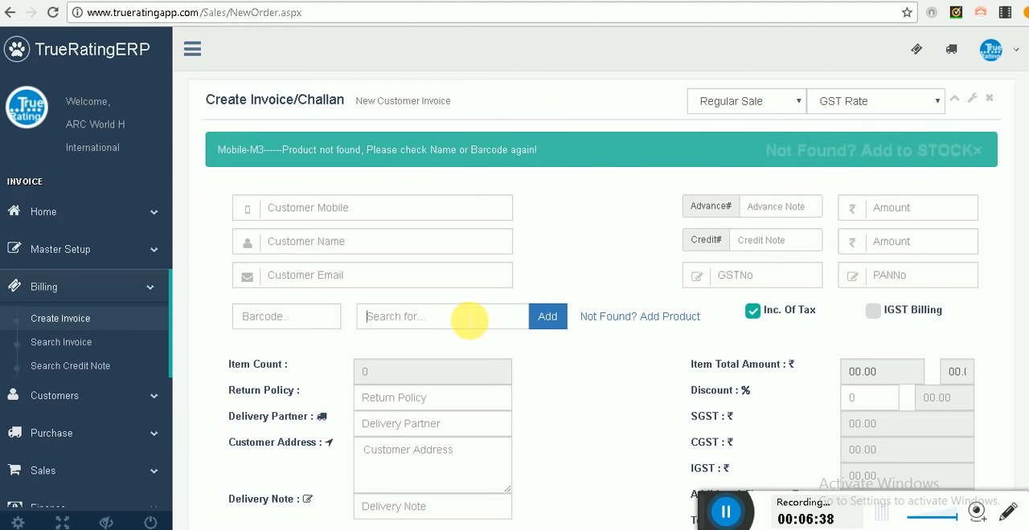
Step: Search for the stocked Mobile-M3 product again and add it to the invoice as a line item
type("mobi")
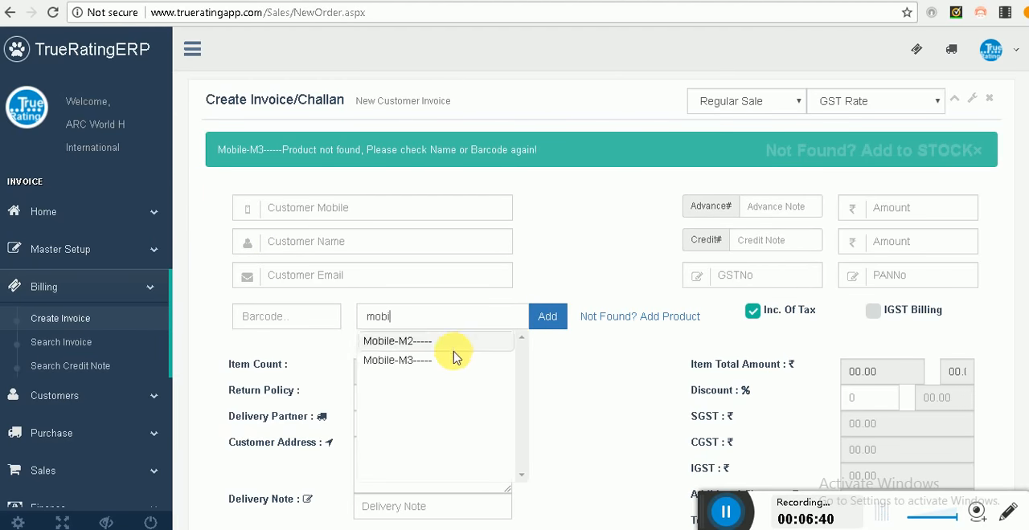
left_click(452, 348)
left_click(551, 317)
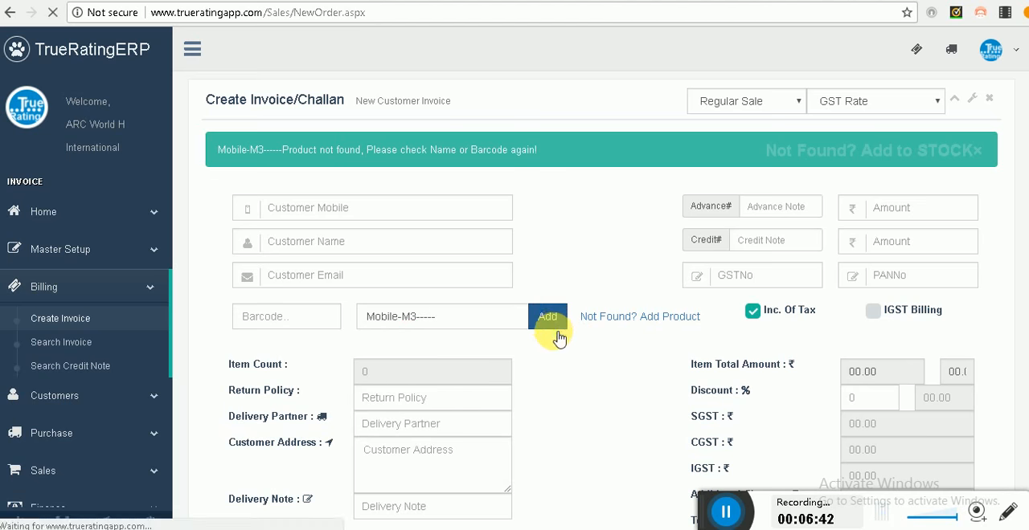
scroll(530, 374, "down", 3)
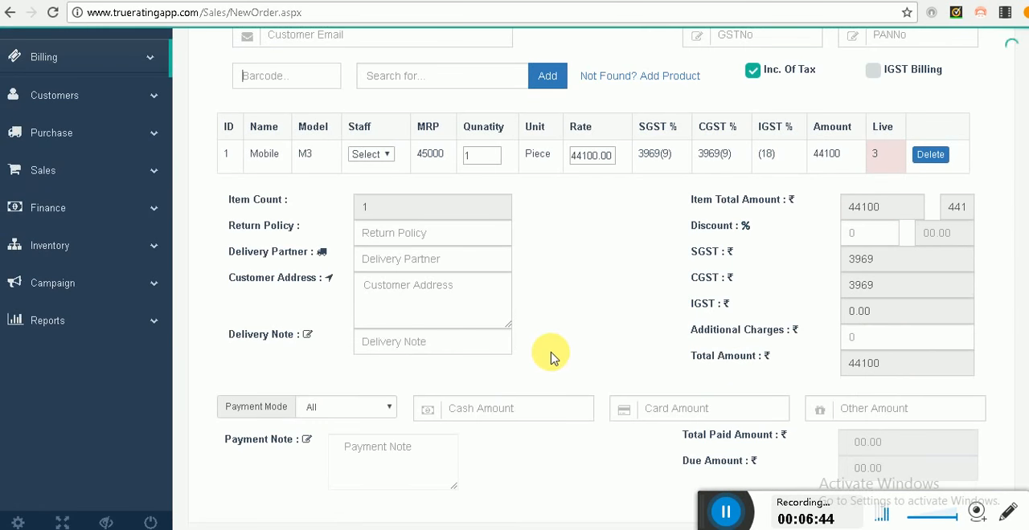
scroll(643, 256, "up", 2)
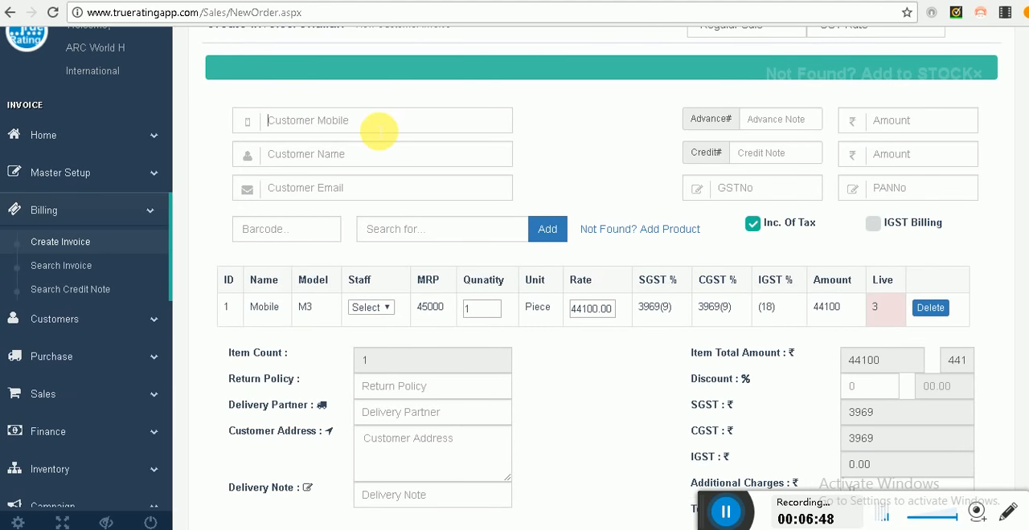
Step: Enter the customer's mobile number on the invoice and load the saved customer details
type("123")
key("Tab")
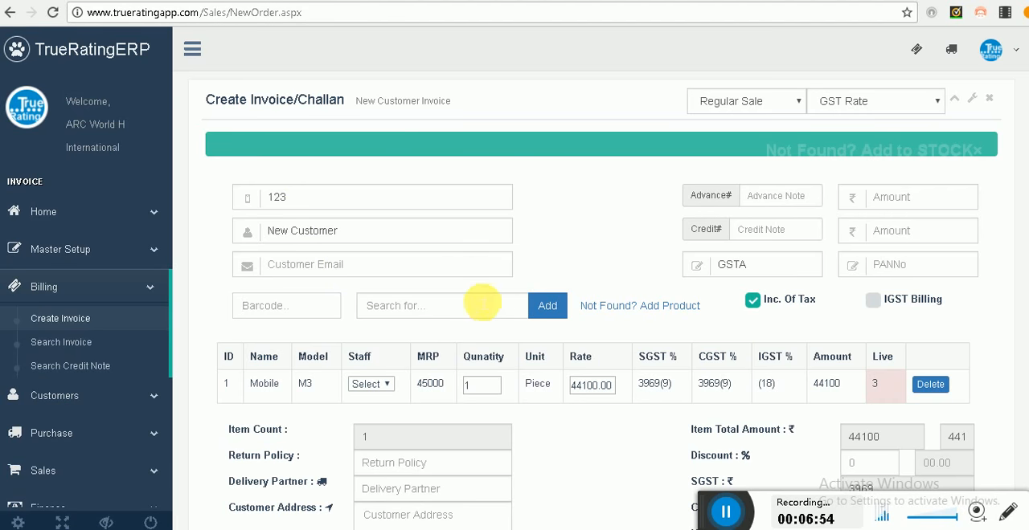
left_click(478, 305)
Step: Set the payment mode to Cheque, enter a payment note with the cheque number and ICICI Bank, and submit the payment
scroll(763, 269, "down", 2)
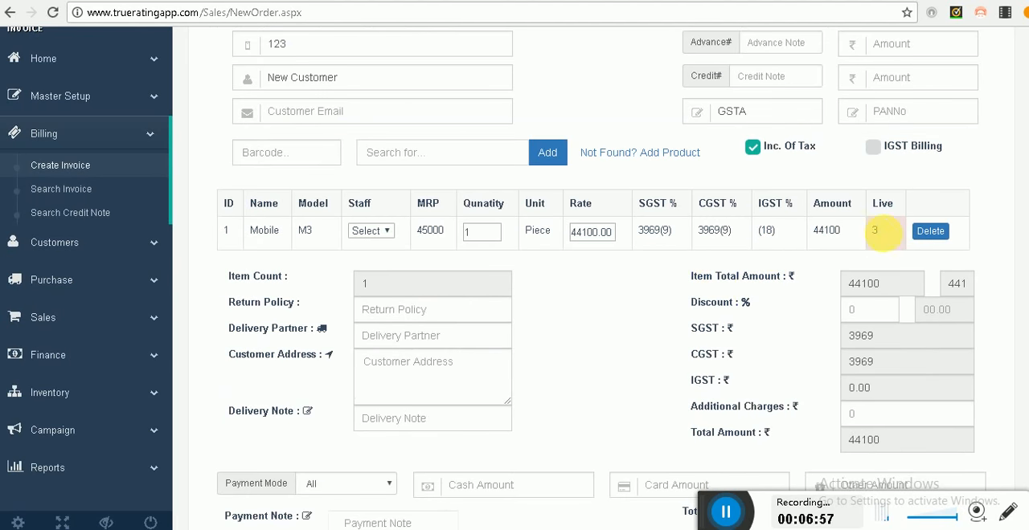
scroll(418, 297, "down", 2)
left_click(327, 332)
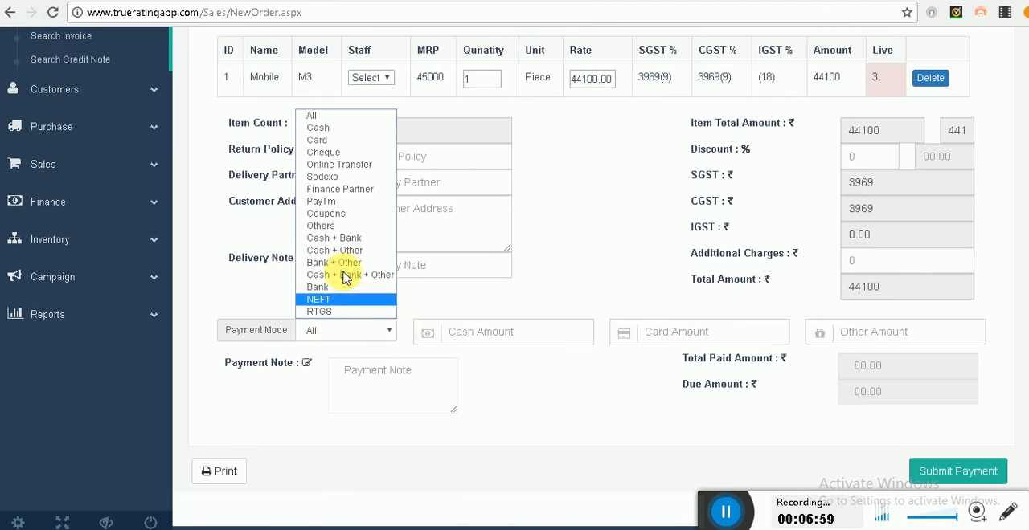
left_click(334, 152)
left_click(382, 391)
type("CHQ : 121212,ICICI Bank")
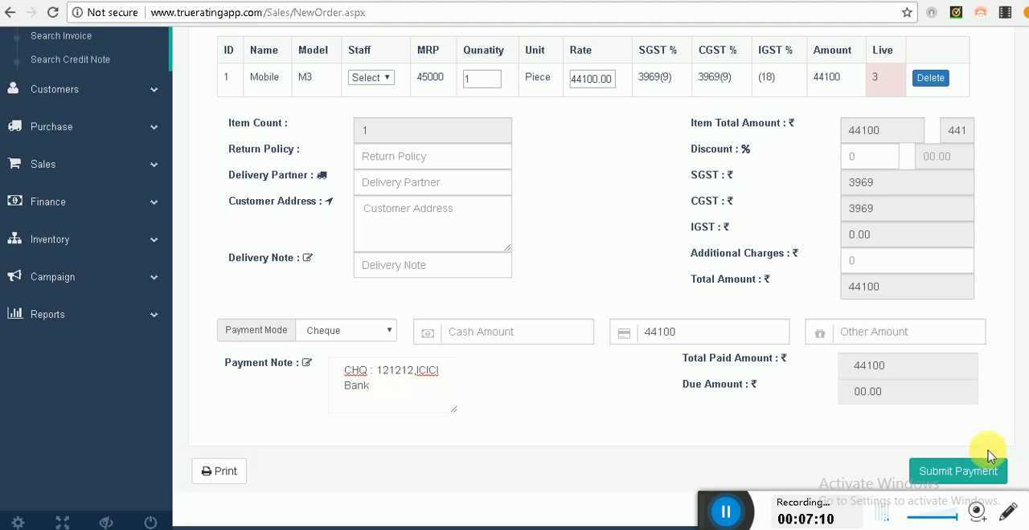
left_click(974, 471)
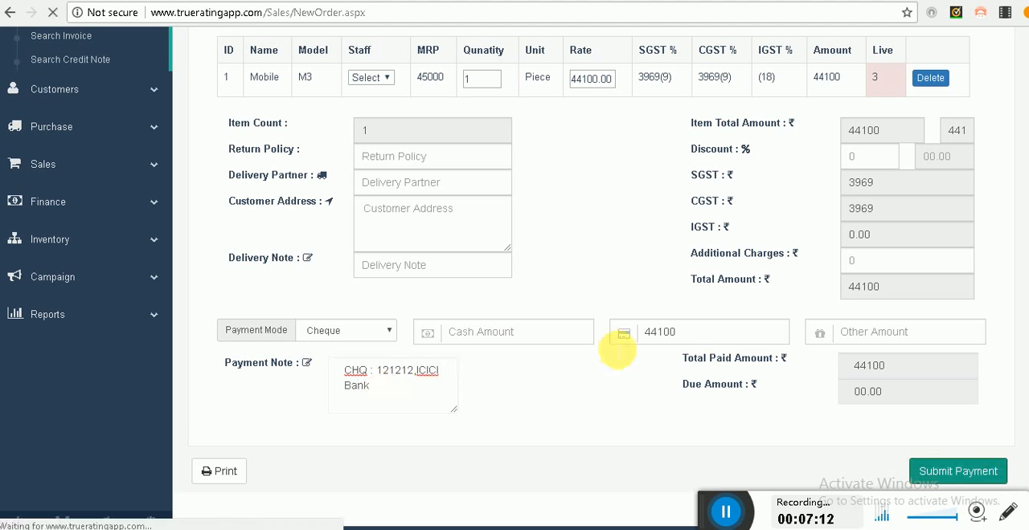
scroll(591, 368, "down", 2)
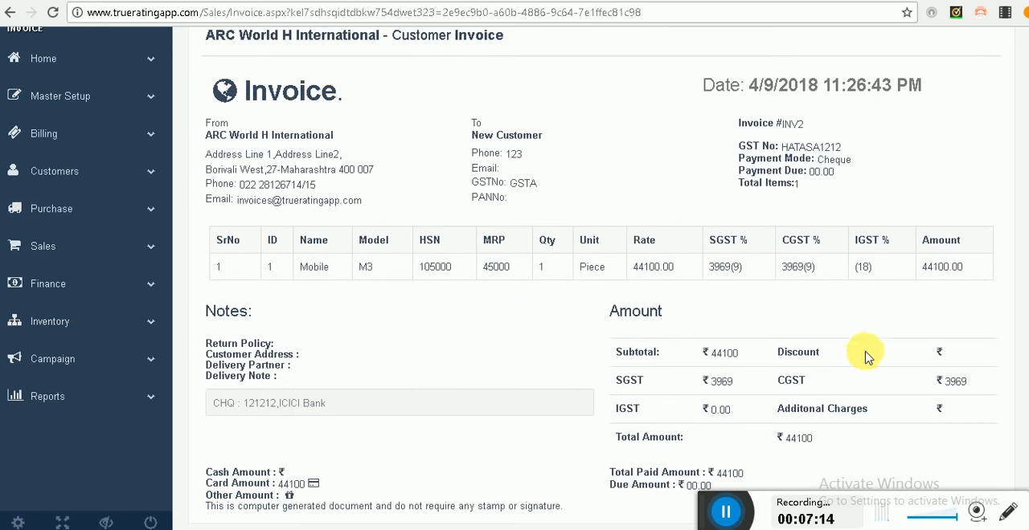
scroll(667, 343, "up", 2)
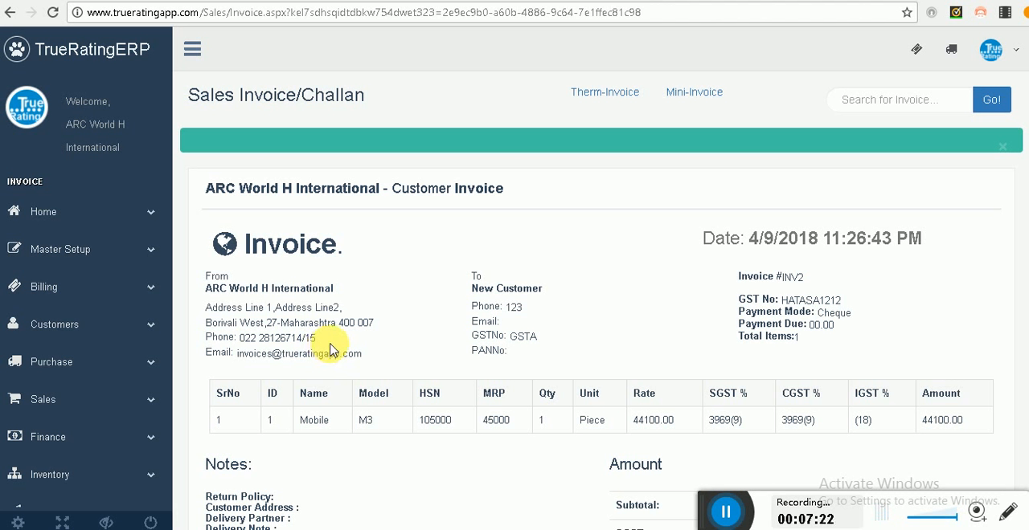
Step: Open the Supplier setup page under the master data
left_click(90, 249)
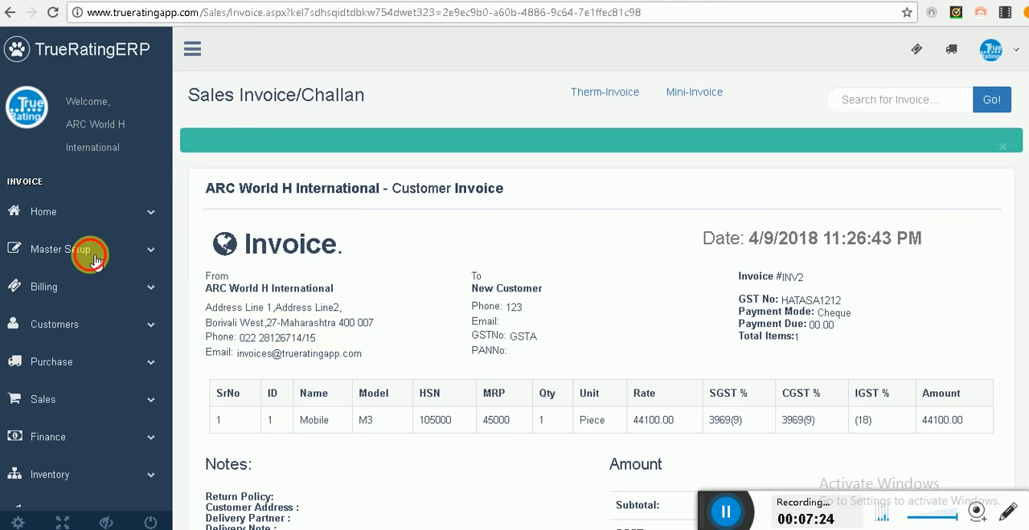
left_click(82, 304)
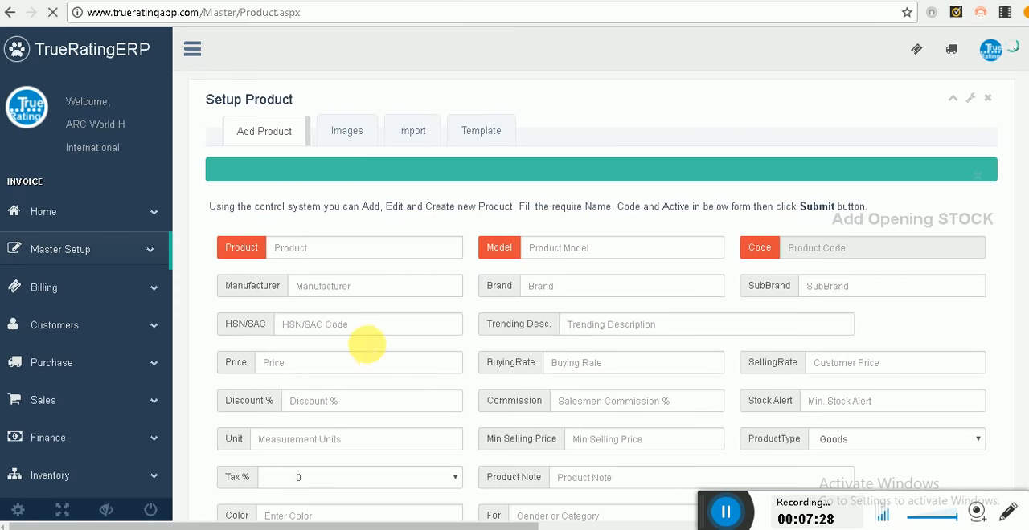
scroll(368, 344, "down", 1)
left_click(93, 181)
left_click(94, 184)
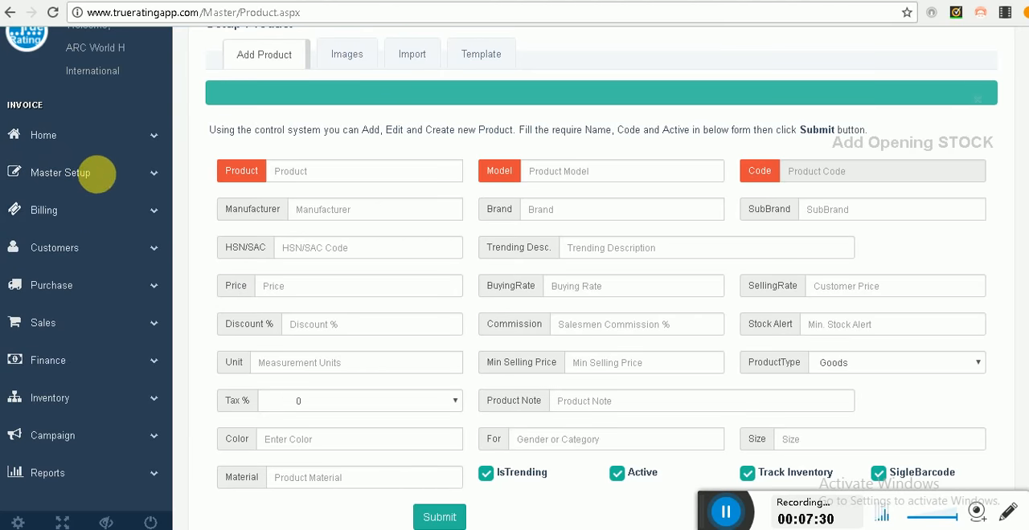
left_click(85, 179)
left_click(89, 213)
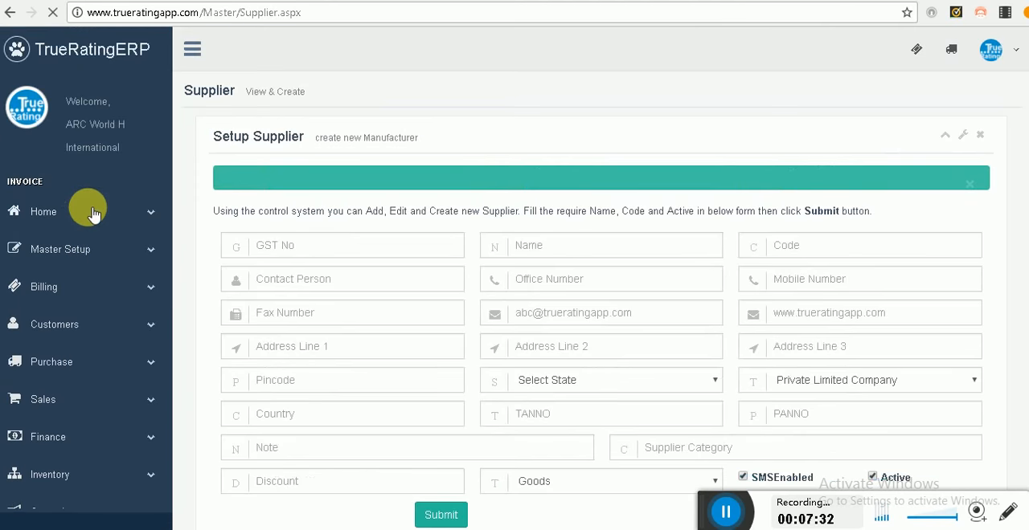
Step: Fill in the supplier's GST number, the name TEST Supplier, and the code TEST-Mumbai
left_click(363, 248)
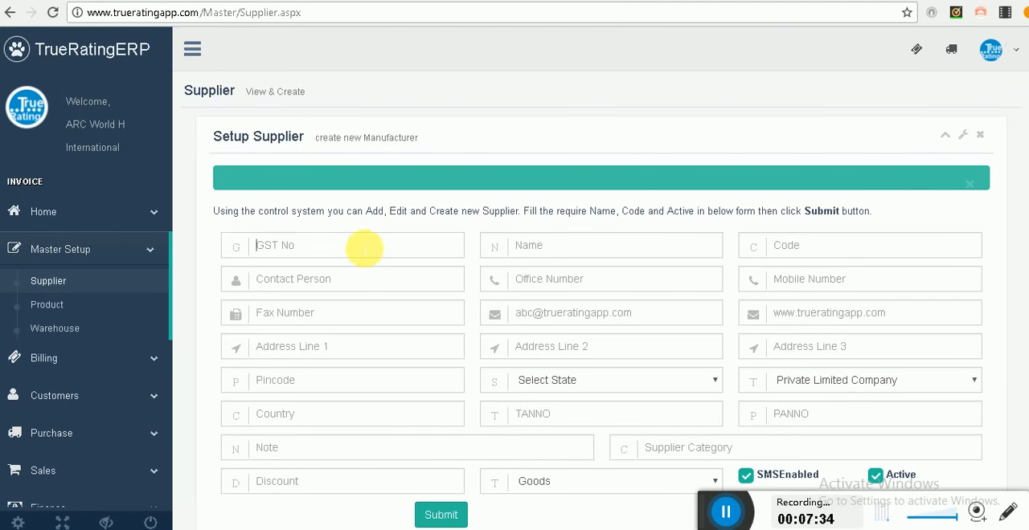
type("GST")
key("Down")
key("Down")
key("Down")
key("Down")
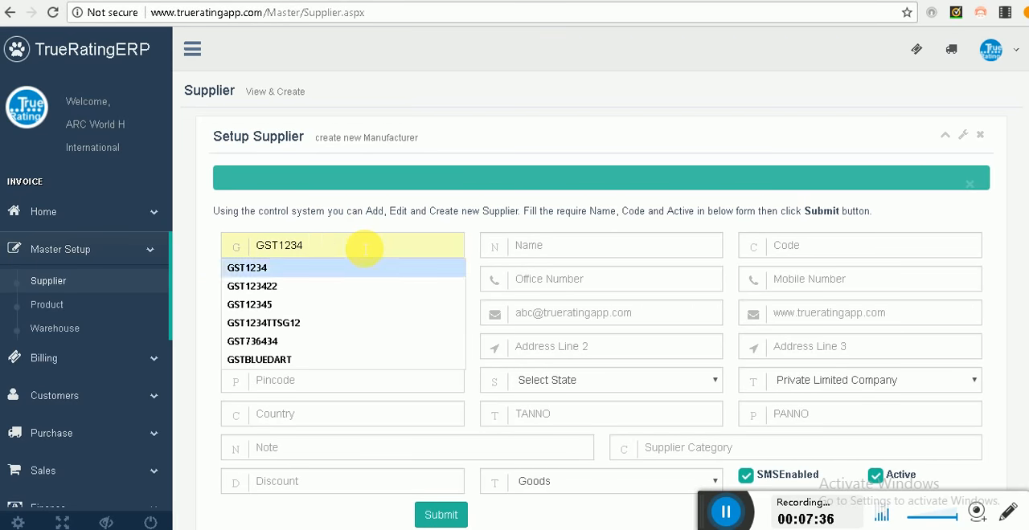
key("Tab")
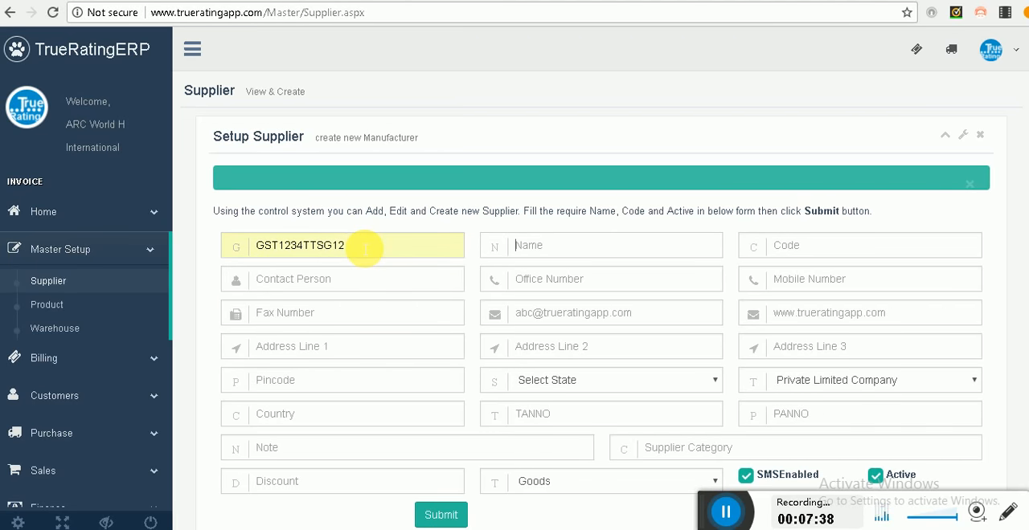
type("TEST Supplier")
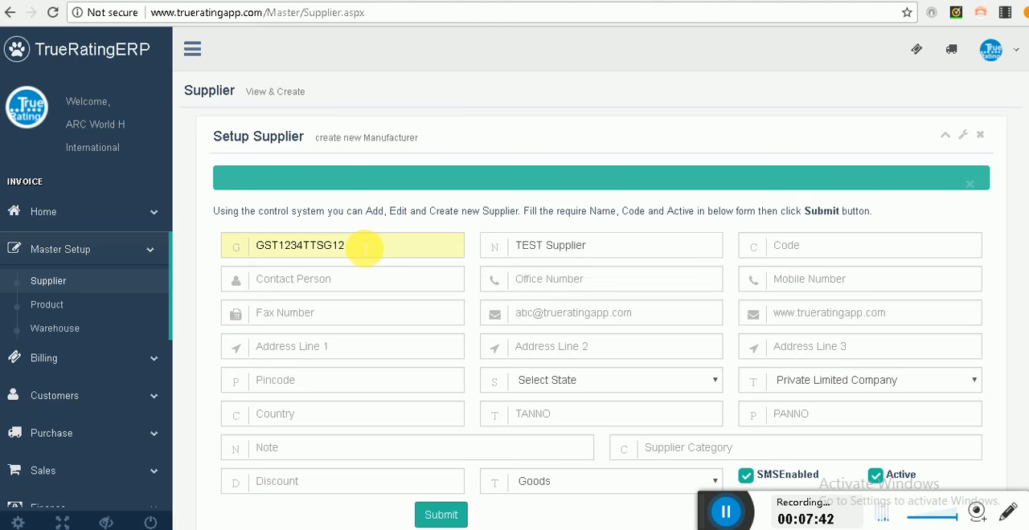
type("TEST")
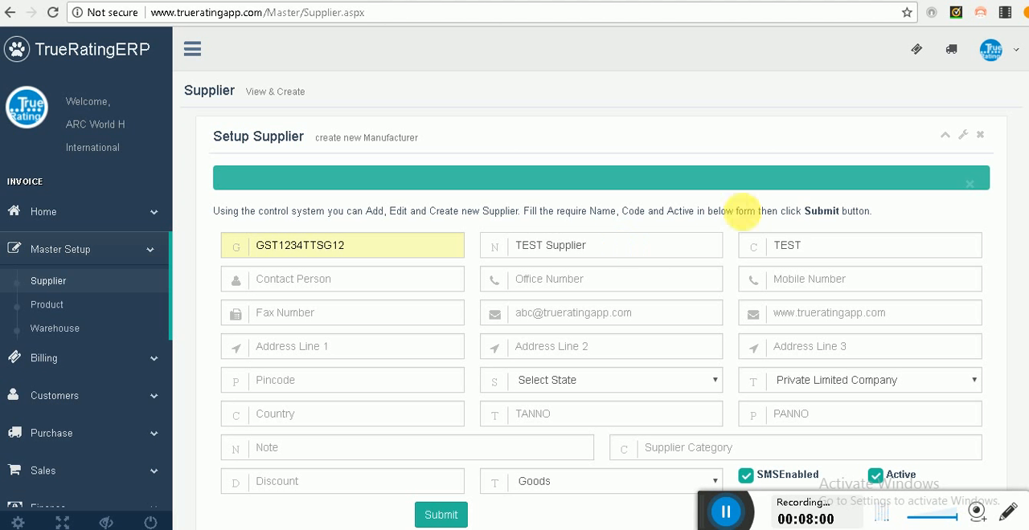
double_click(786, 246)
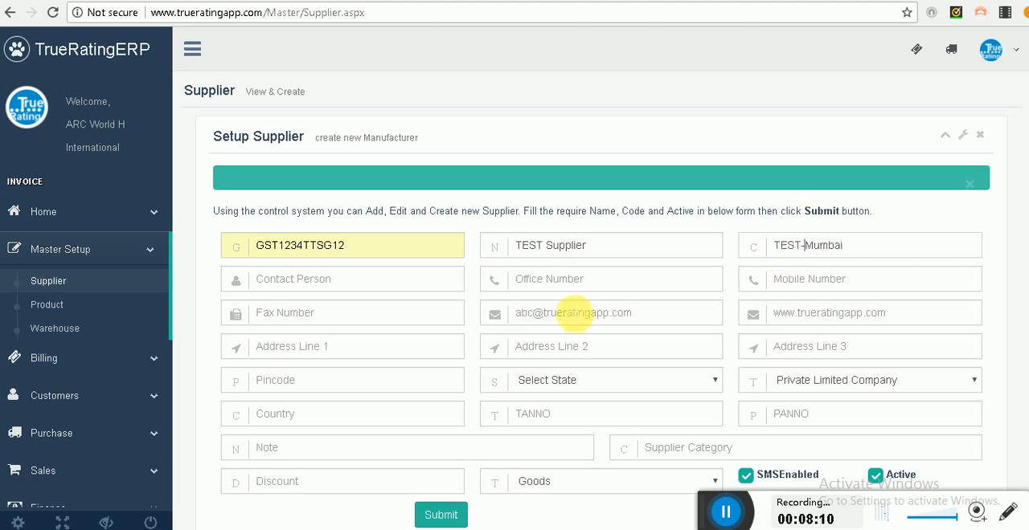
Step: Set the supplier's state to 27-Maharashtra and submit the new supplier
scroll(574, 313, "down", 1)
left_click(604, 311)
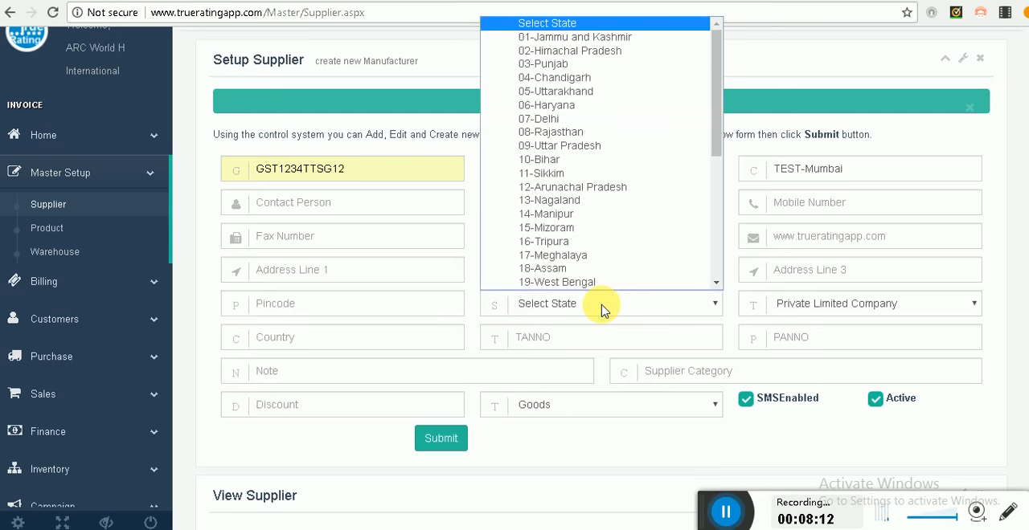
scroll(601, 233, "down", 5)
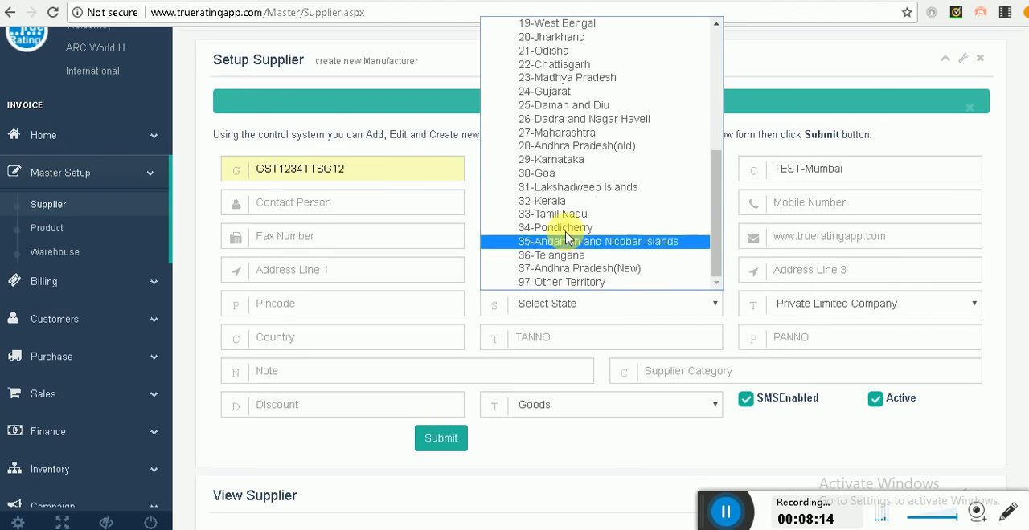
left_click(556, 132)
left_click(457, 437)
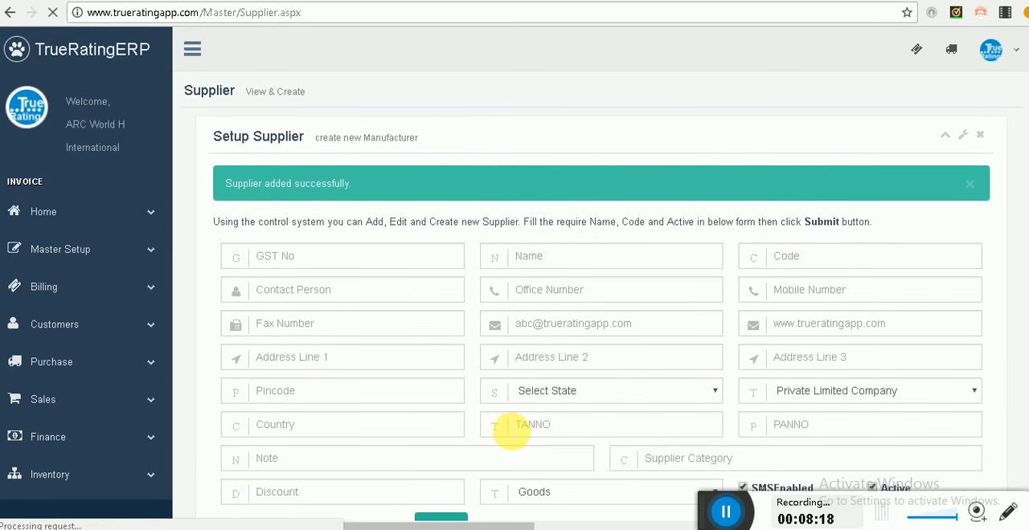
scroll(511, 434, "down", 2)
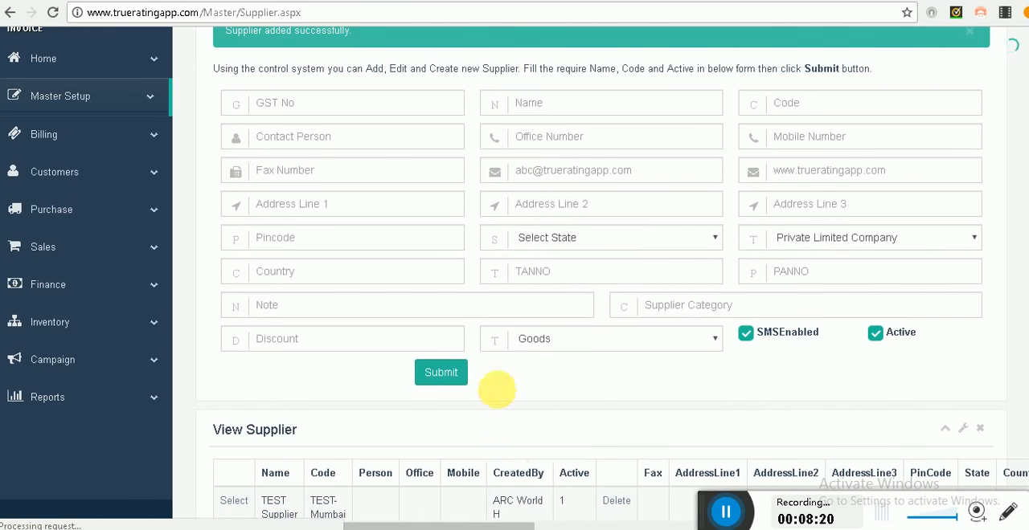
scroll(516, 405, "down", 1)
scroll(531, 409, "up", 1)
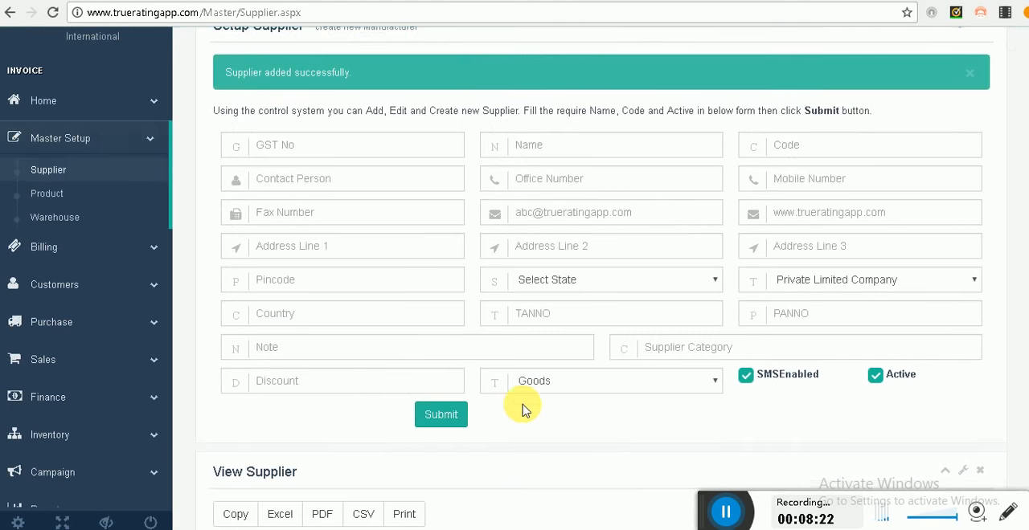
Step: Open the product setup and examine its Images form and the list of existing products
left_click(84, 197)
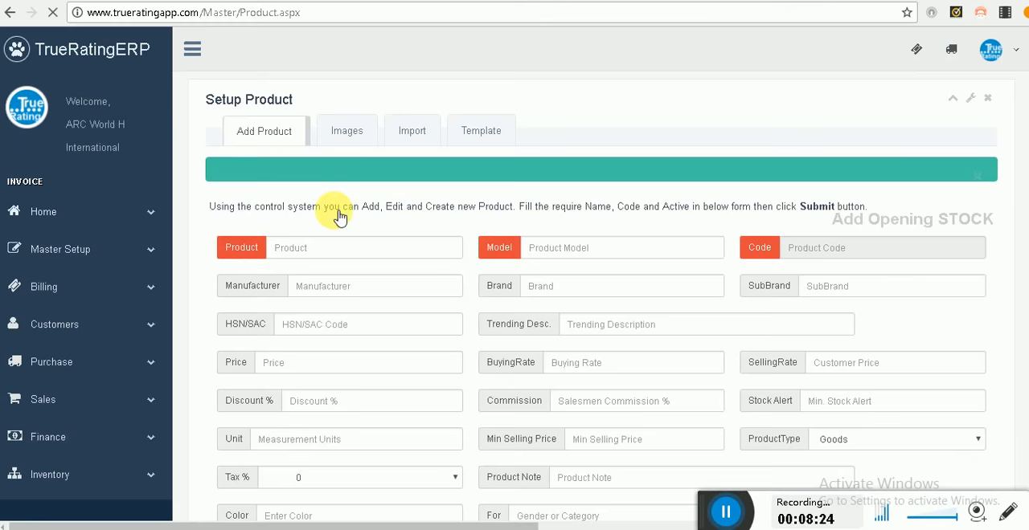
scroll(321, 341, "down", 5)
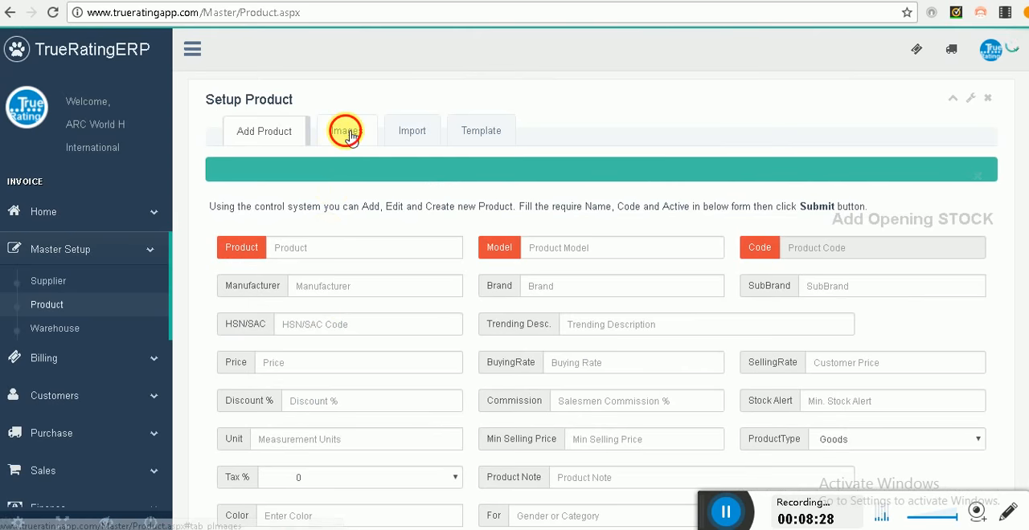
left_click(356, 135)
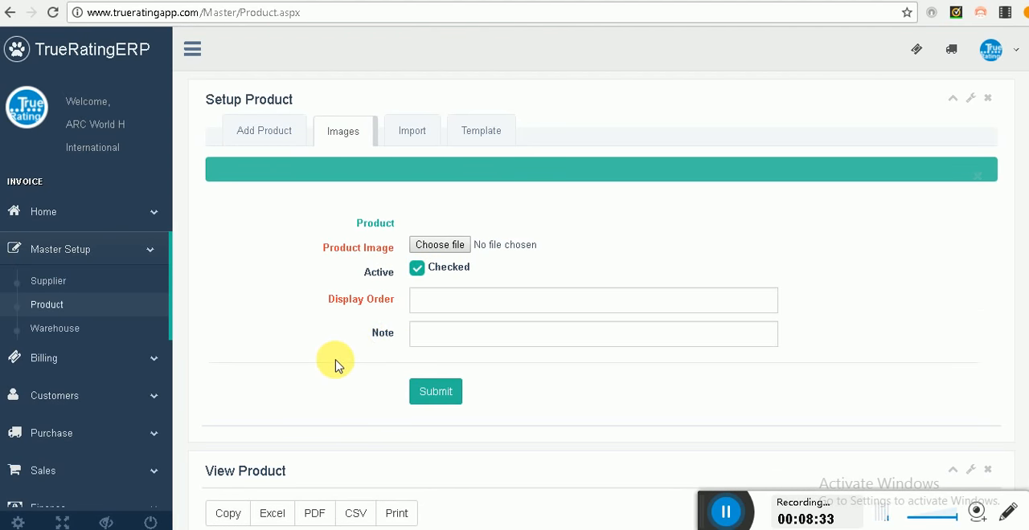
scroll(332, 353, "down", 2)
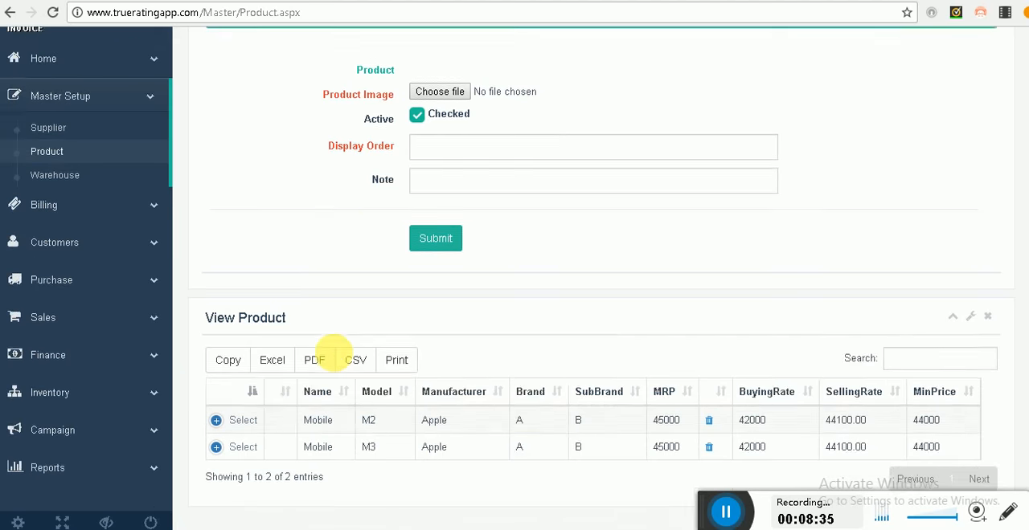
scroll(336, 357, "up", 2)
Step: Add a warehouse named Store with code STR, location Borviali, and city Mumbai, and submit it
left_click(54, 328)
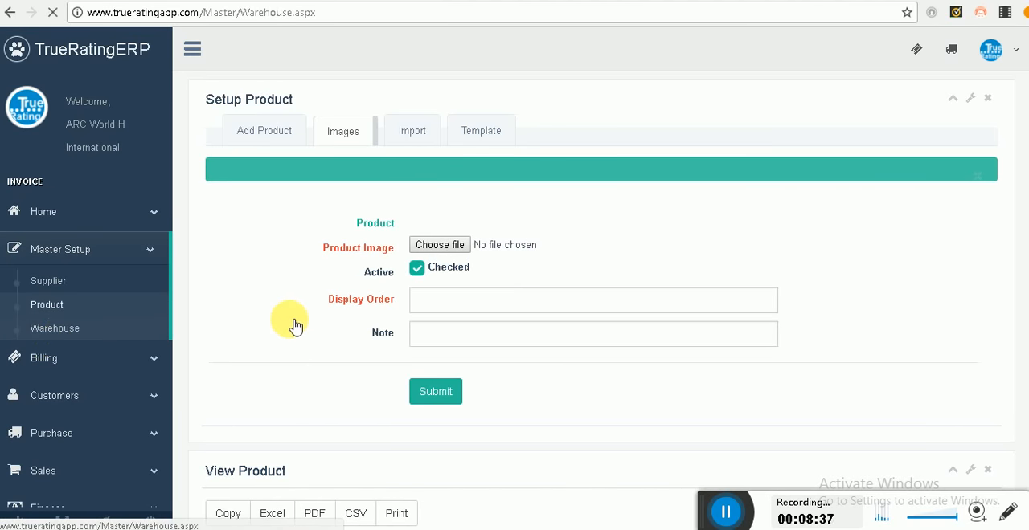
type("S")
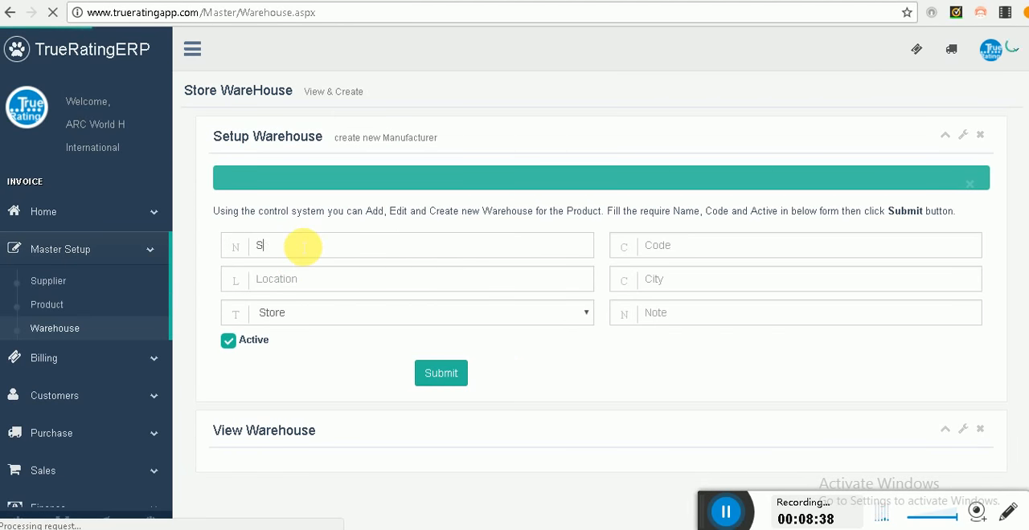
type("tore")
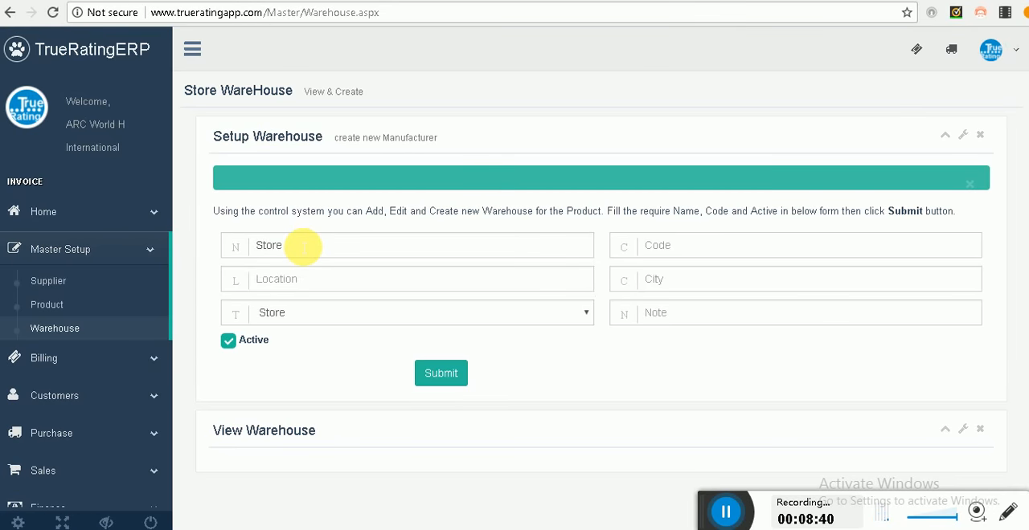
key("Tab")
type("STR")
key("Tab")
type("S")
left_click_drag(292, 283, 249, 283)
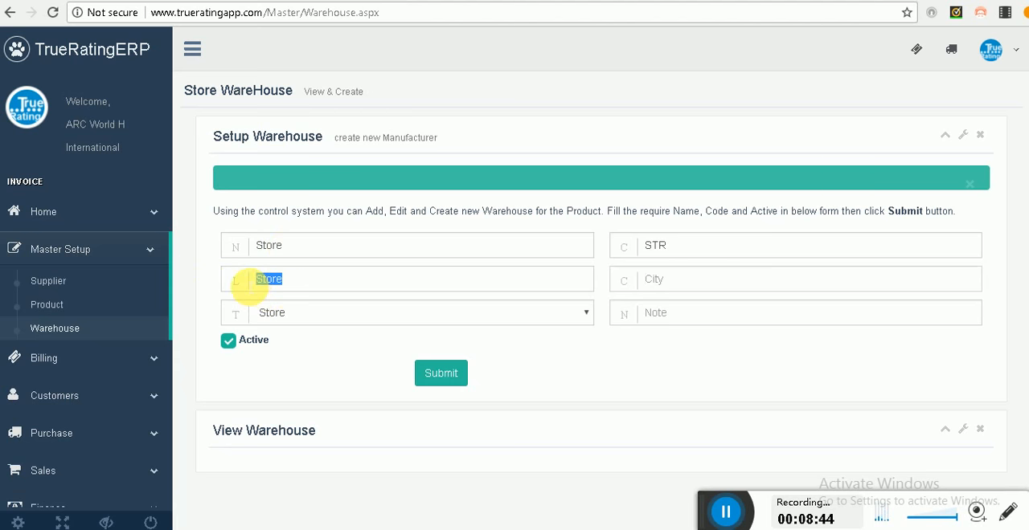
type("BorviMumbai")
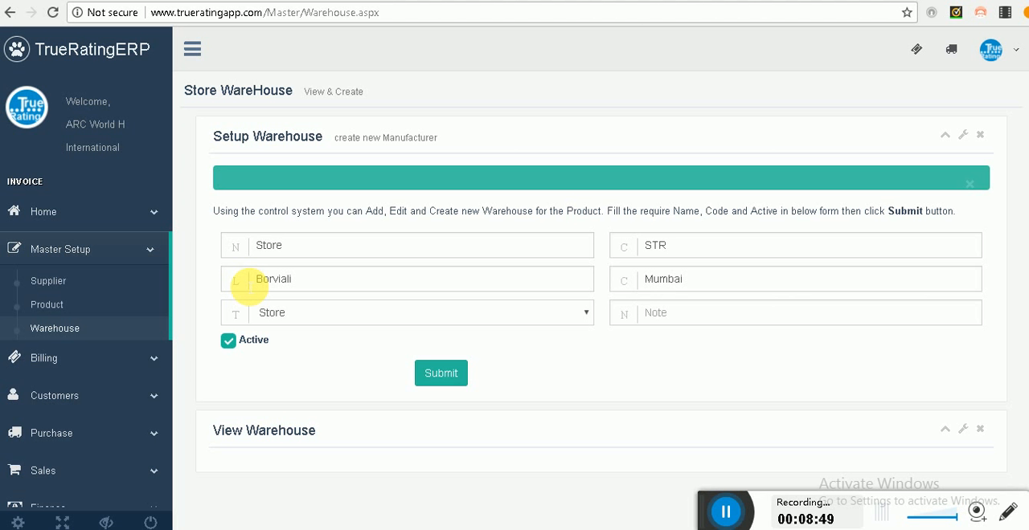
left_click(440, 376)
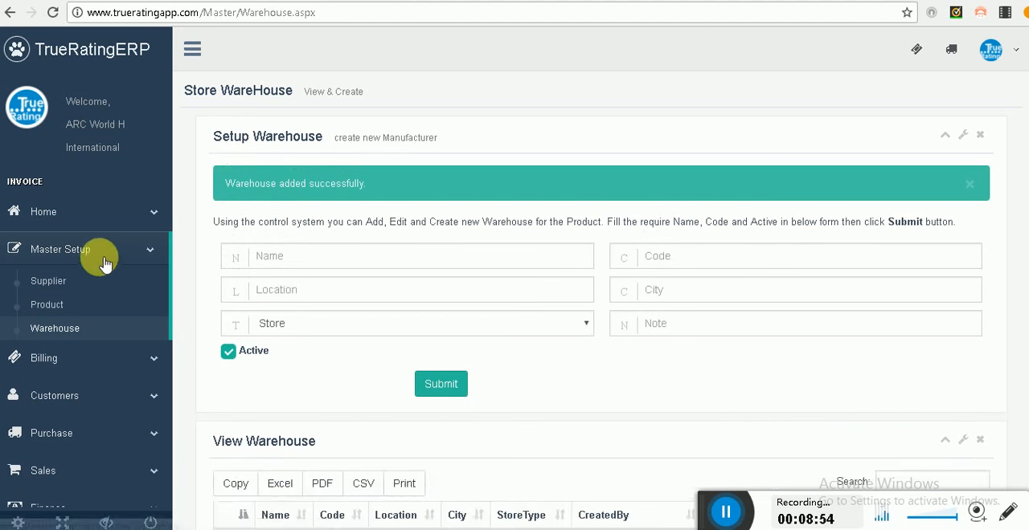
Step: Open the Manage Customers page
left_click(76, 359)
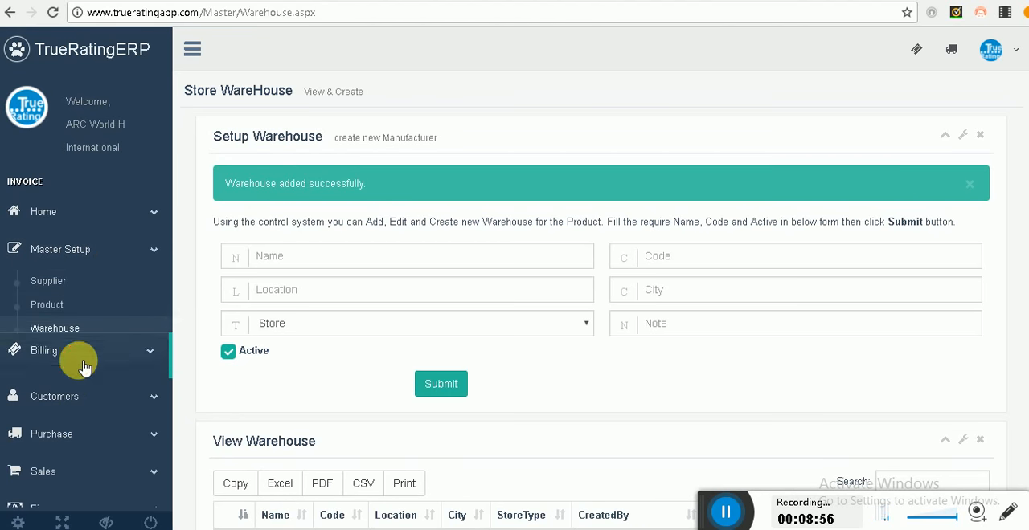
left_click(86, 396)
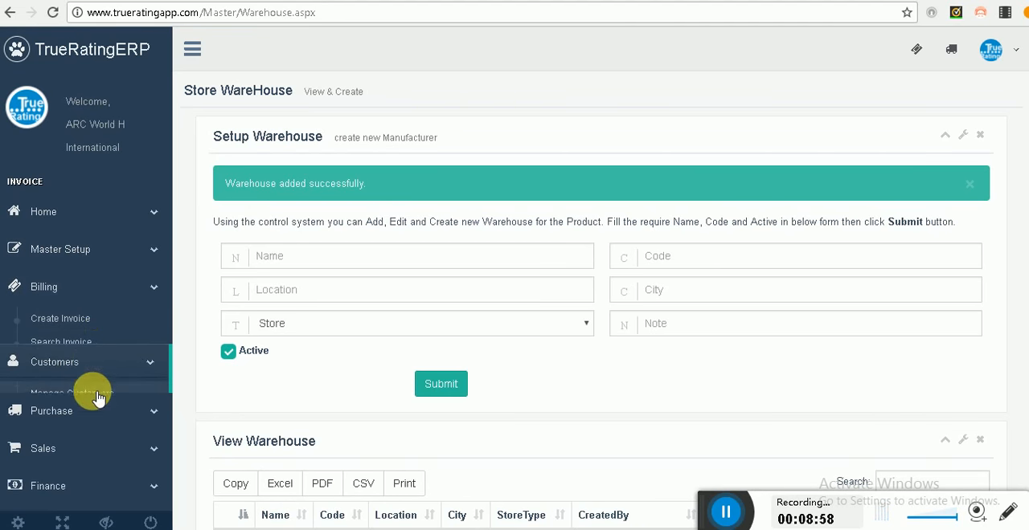
left_click(91, 364)
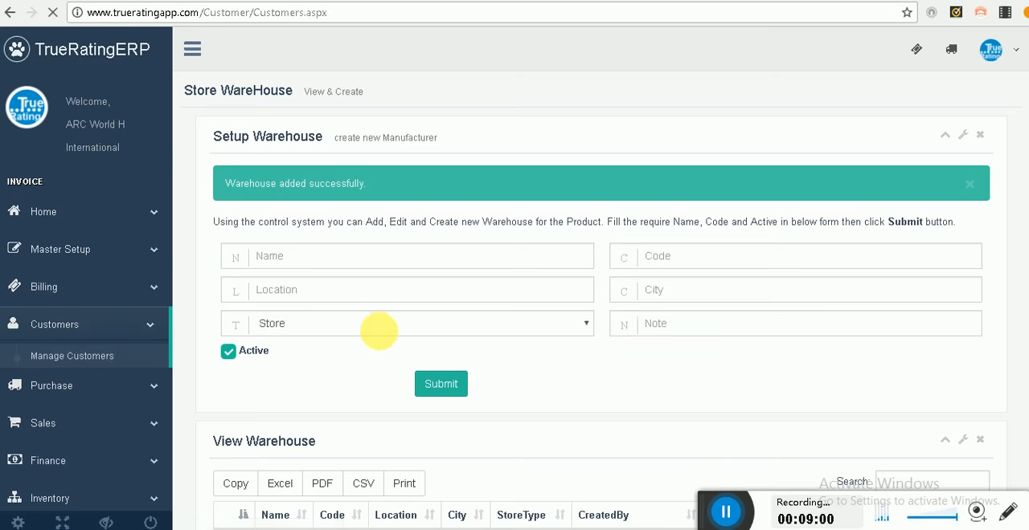
Step: Examine the B2C customer form and the list of existing customers
scroll(374, 392, "down", 1)
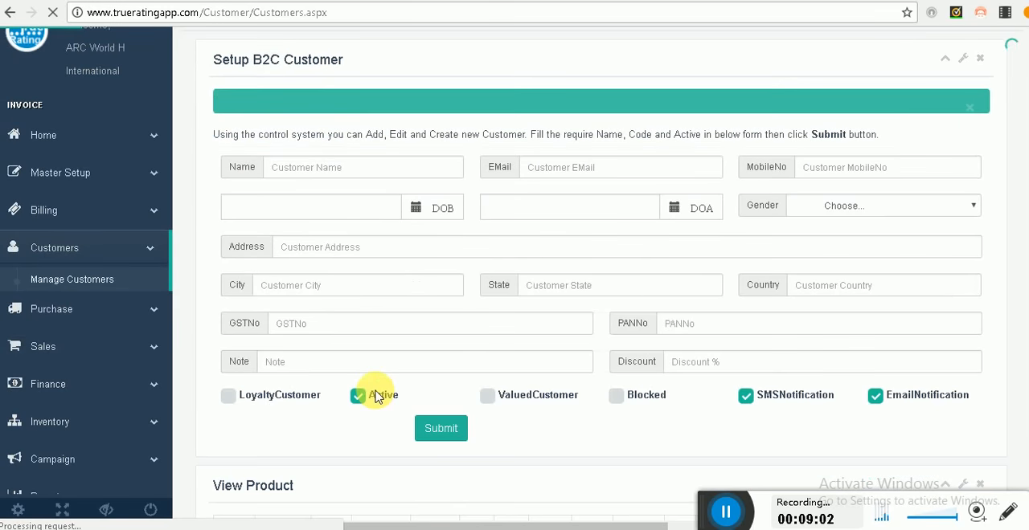
scroll(374, 395, "down", 2)
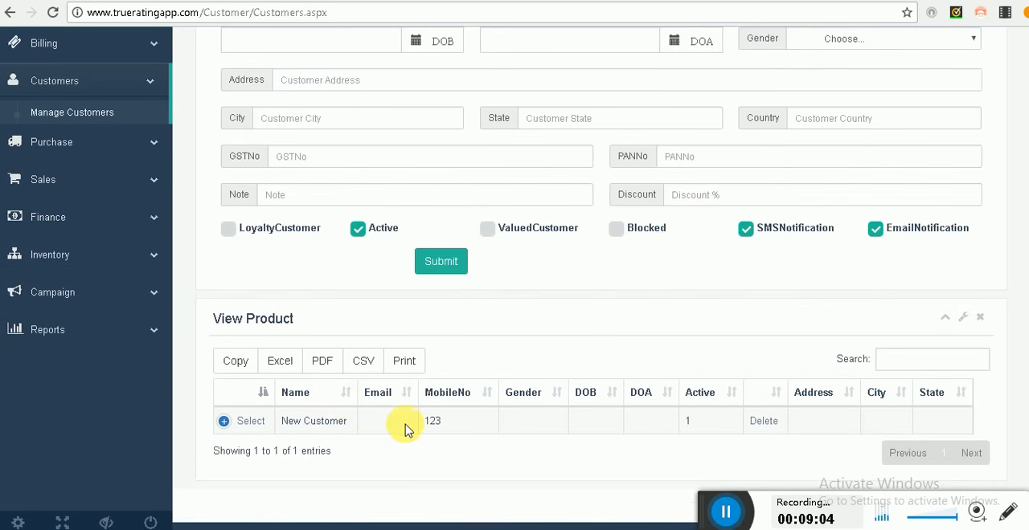
Step: Start a new purchase invoice for TEST Supplier with bill number asas1212
left_click(81, 146)
left_click(98, 153)
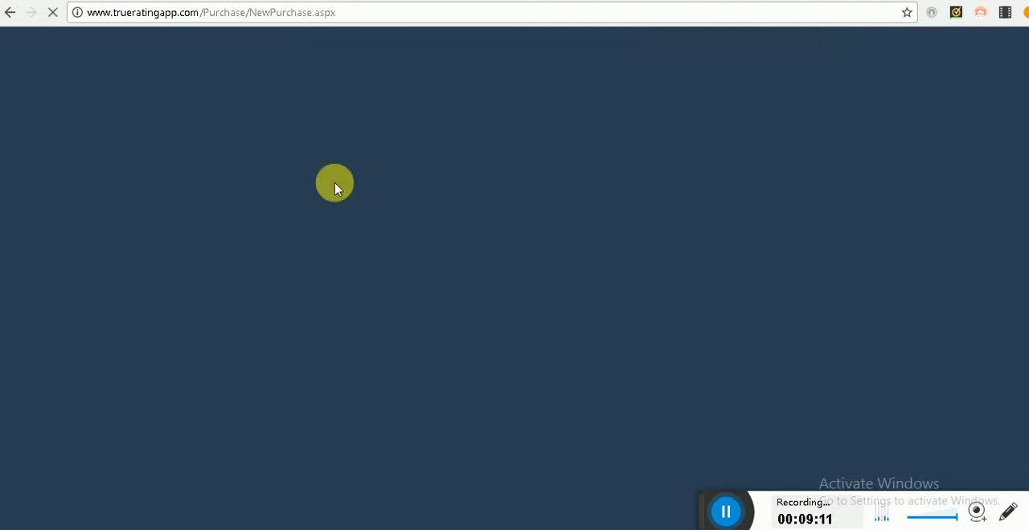
left_click(331, 247)
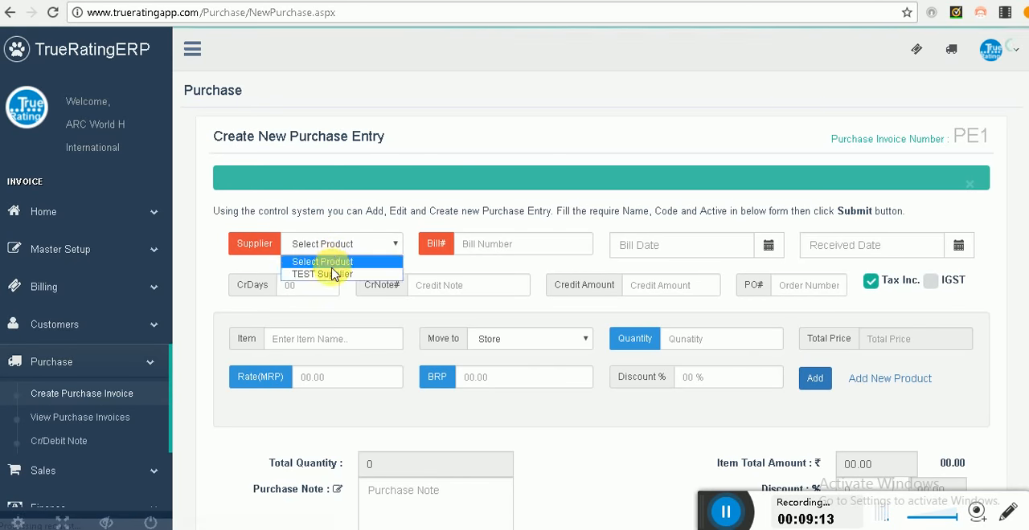
left_click(332, 271)
type("asas1212")
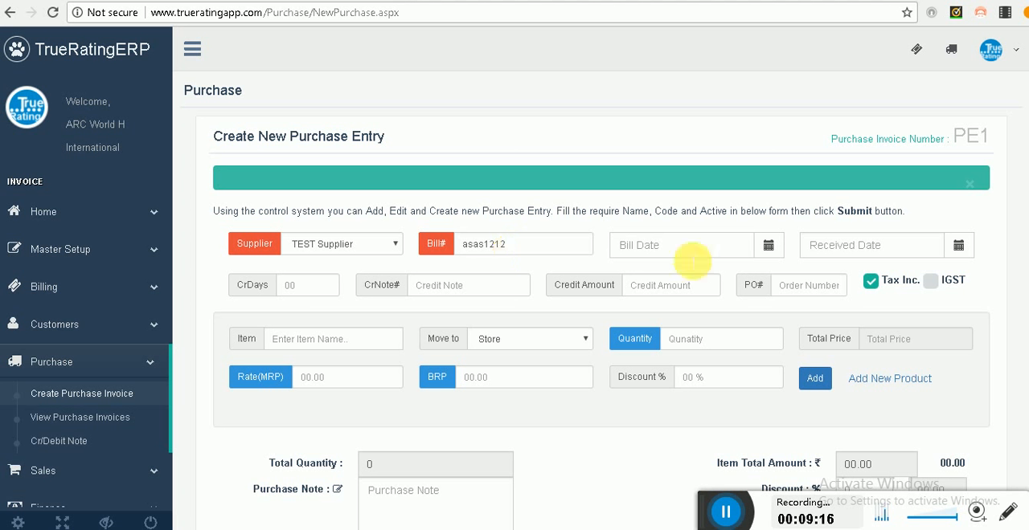
Step: Set the purchase entry's bill date and received date to 2018-04-09 and its credit days to 10
left_click(763, 251)
left_click(957, 249)
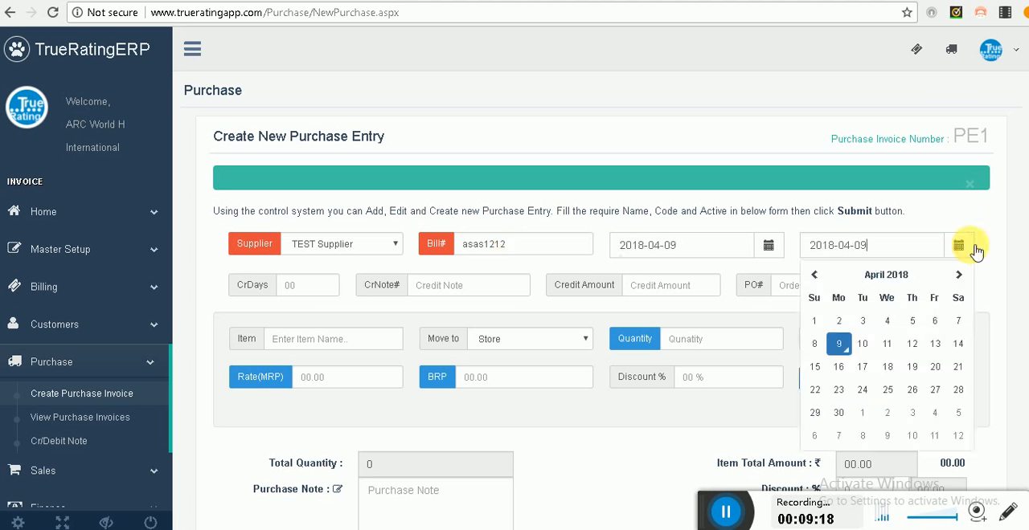
left_click(322, 286)
type("1")
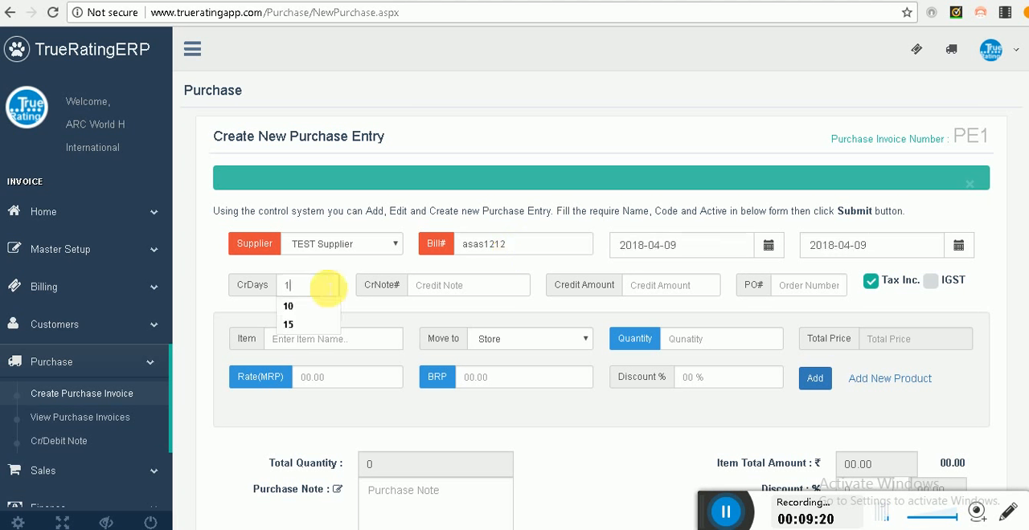
type("0")
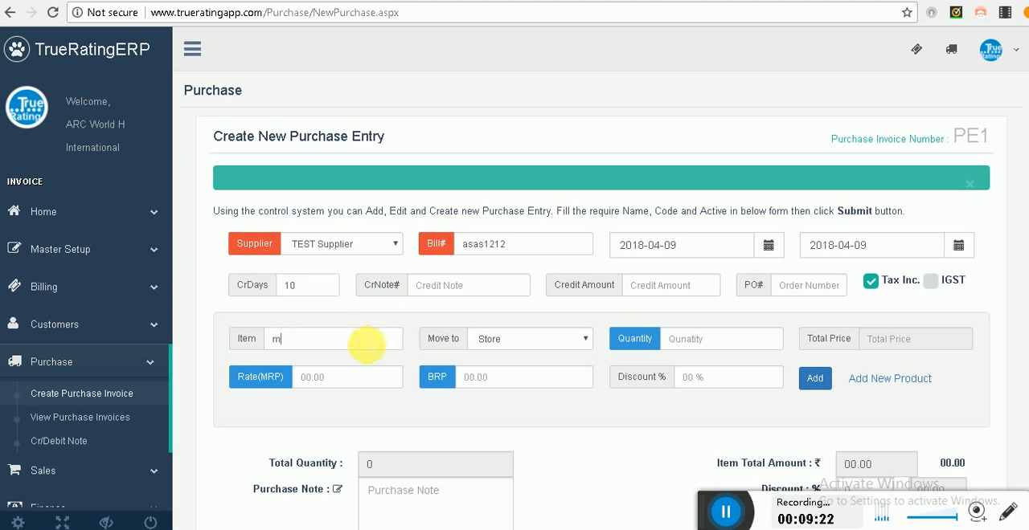
Step: Add the item Mobile-M3 to the purchase entry with quantity 2 and BRP 43000, moved to Store
left_click(365, 343)
type("mobil")
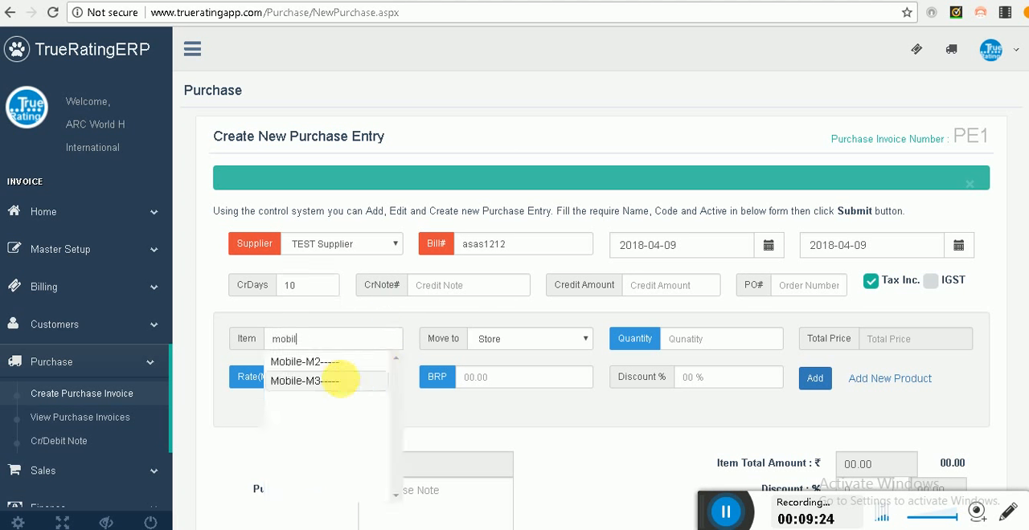
left_click(342, 377)
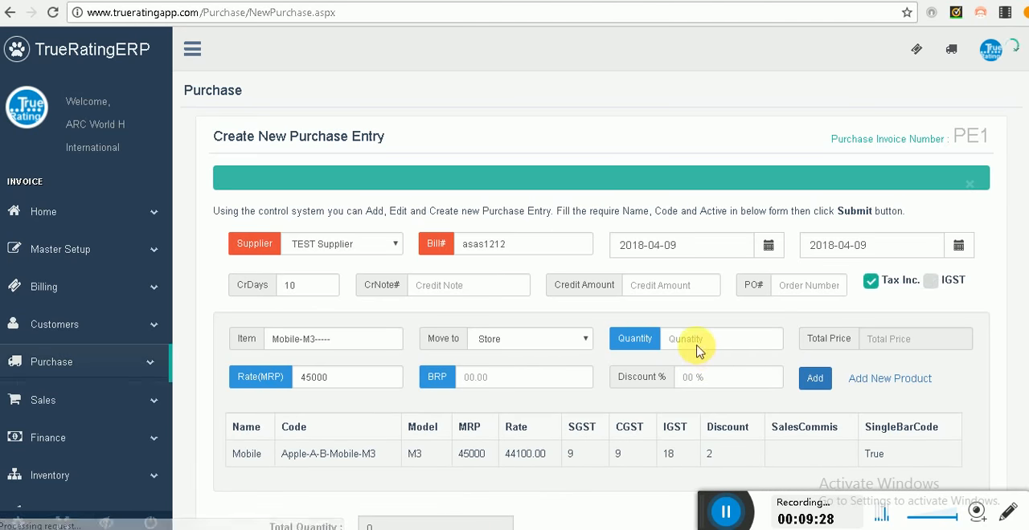
type("2")
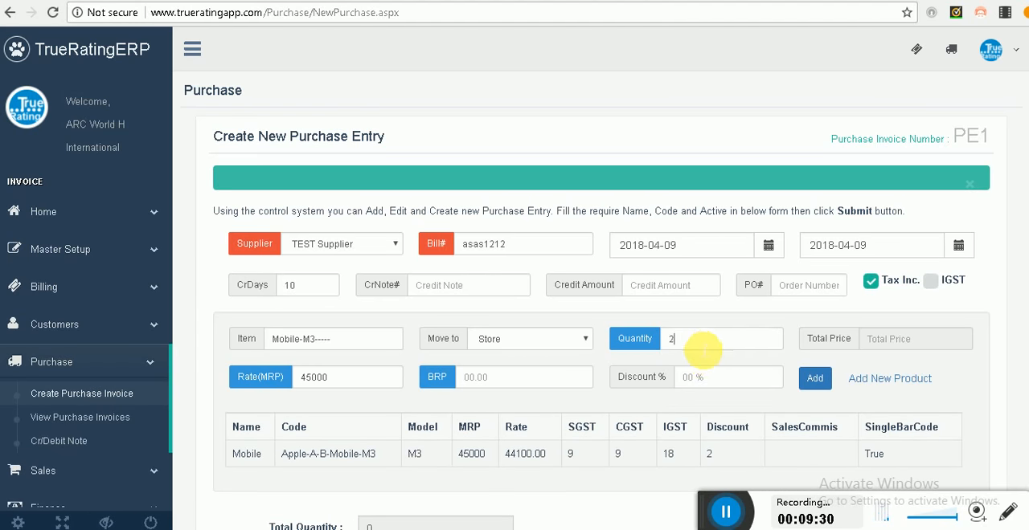
key("Tab")
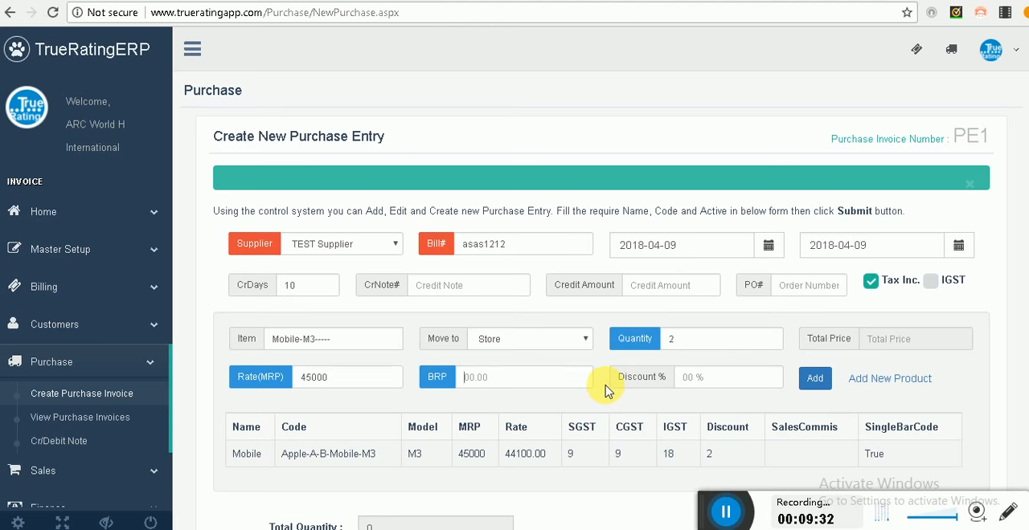
type("43000")
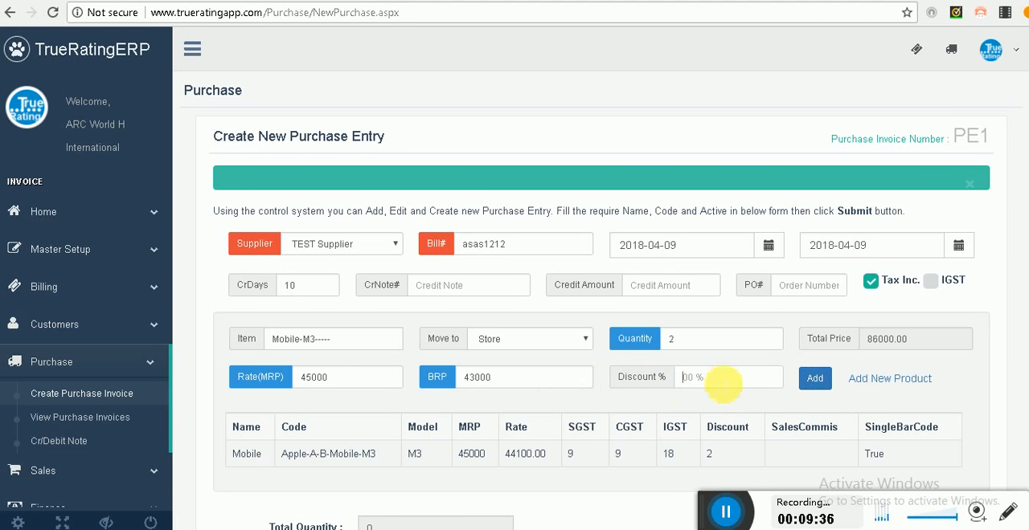
left_click(814, 379)
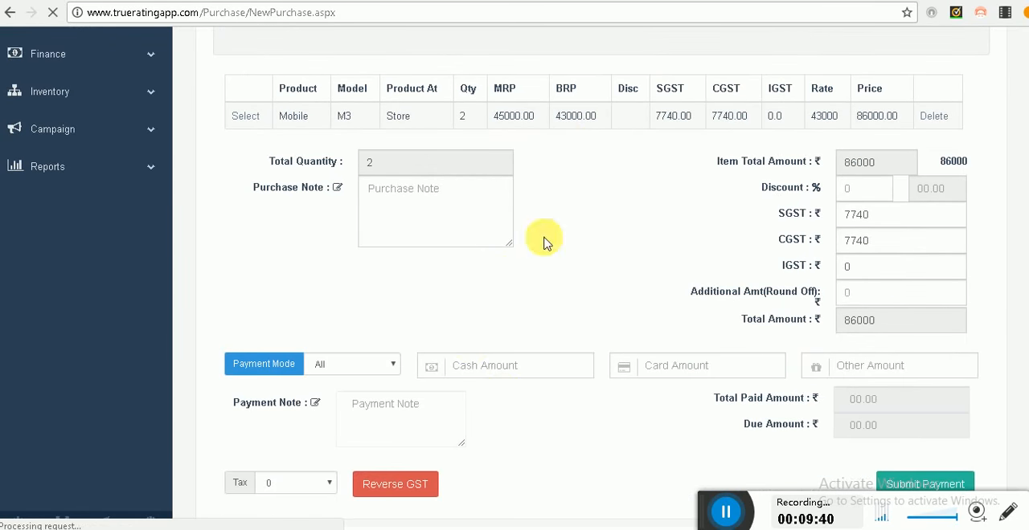
left_click(344, 329)
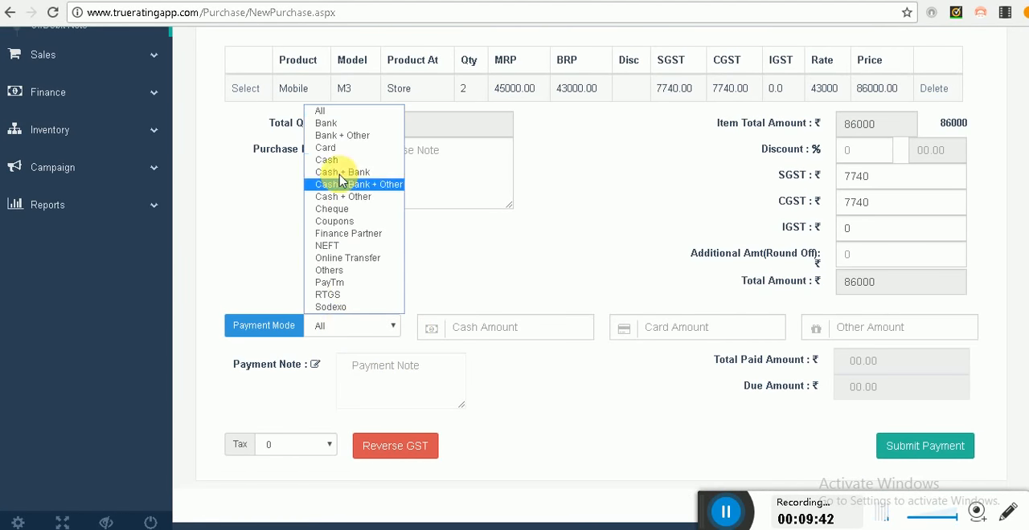
left_click(345, 247)
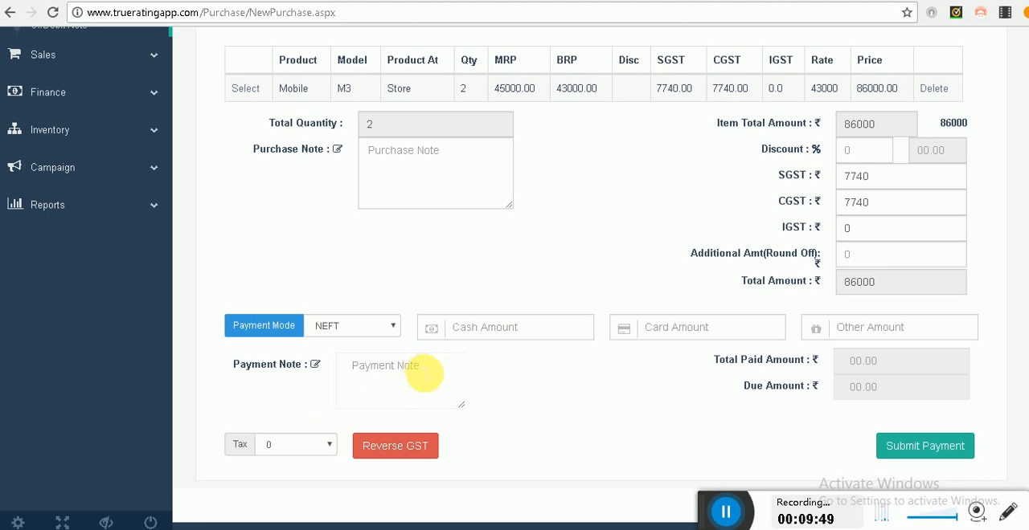
left_click(541, 324)
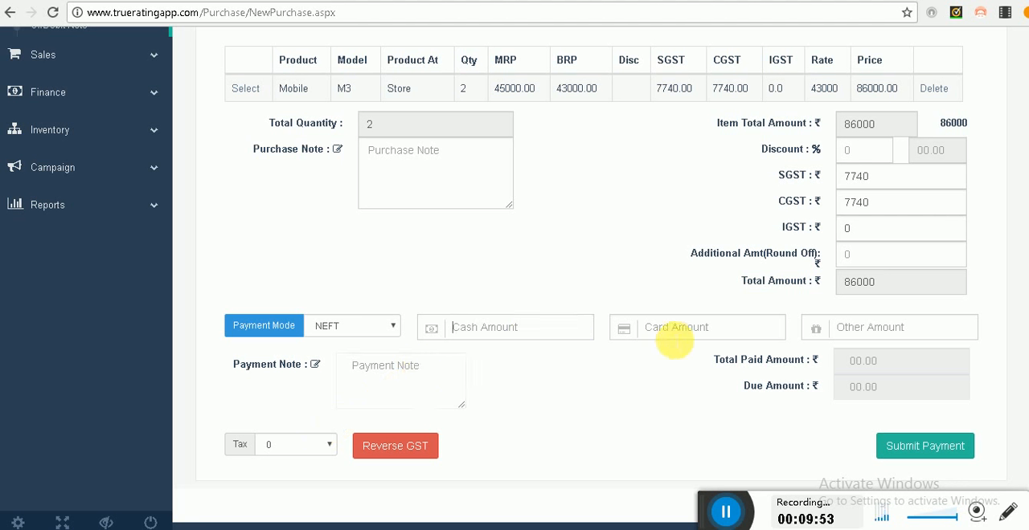
type("6000")
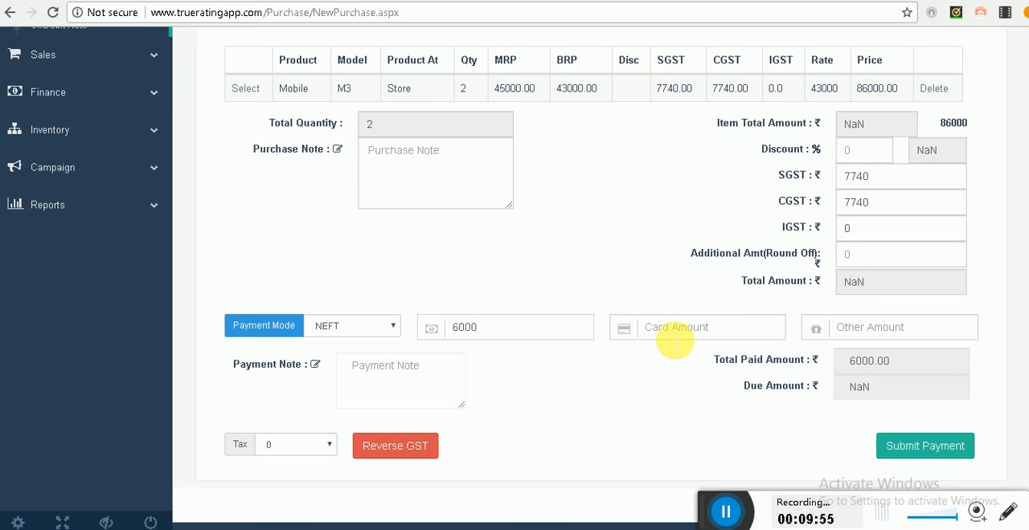
key("BackSpace")
key("BackSpace")
key("BackSpace")
key("BackSpace")
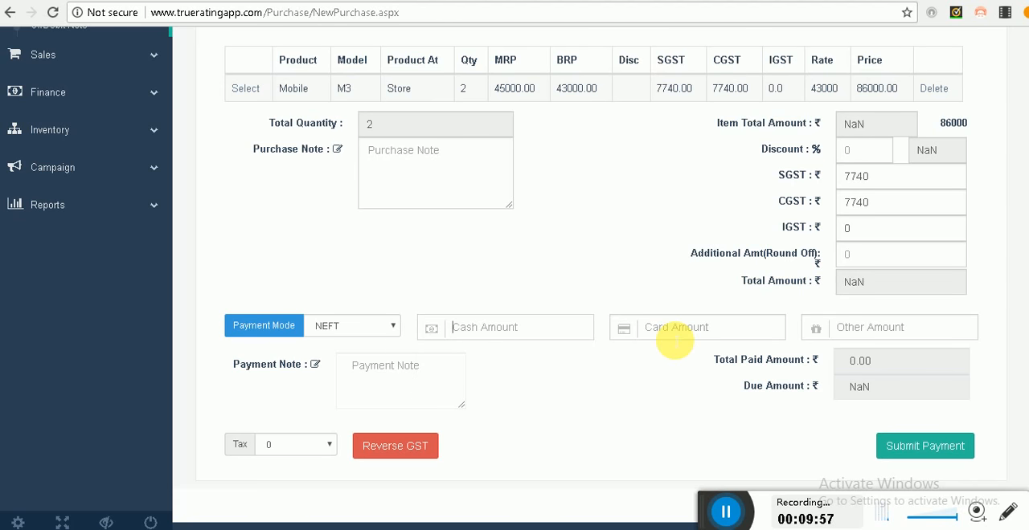
left_click(352, 327)
left_click(345, 121)
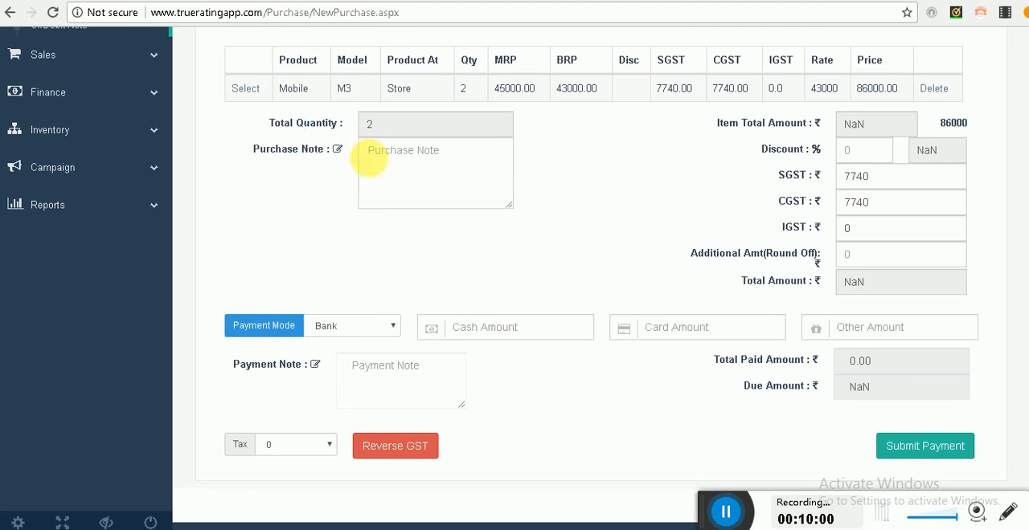
Step: Select the Mobile M3 line in the purchase entry and add it again to refresh the totals
scroll(454, 345, "up", 1)
scroll(455, 349, "down", 1)
scroll(437, 363, "up", 3)
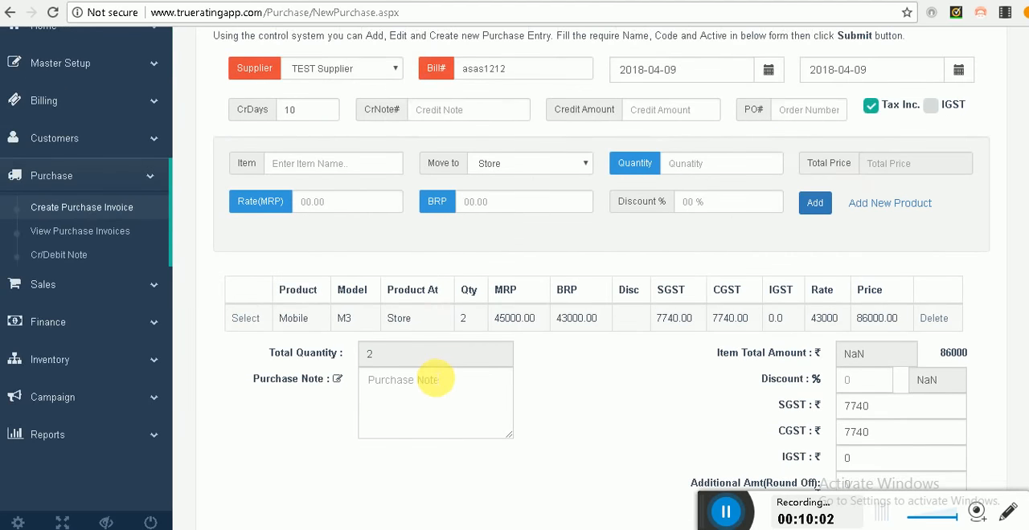
scroll(435, 380, "down", 2)
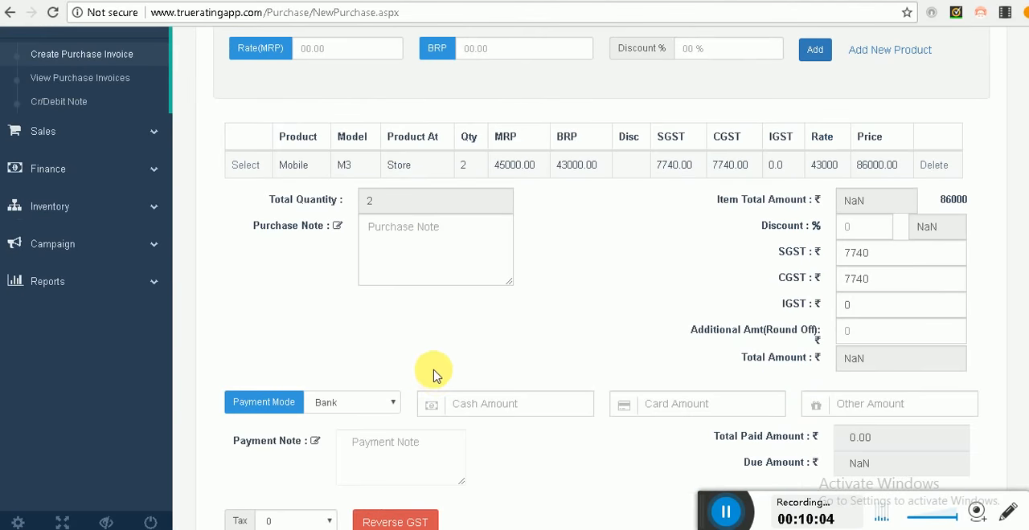
scroll(434, 372, "up", 1)
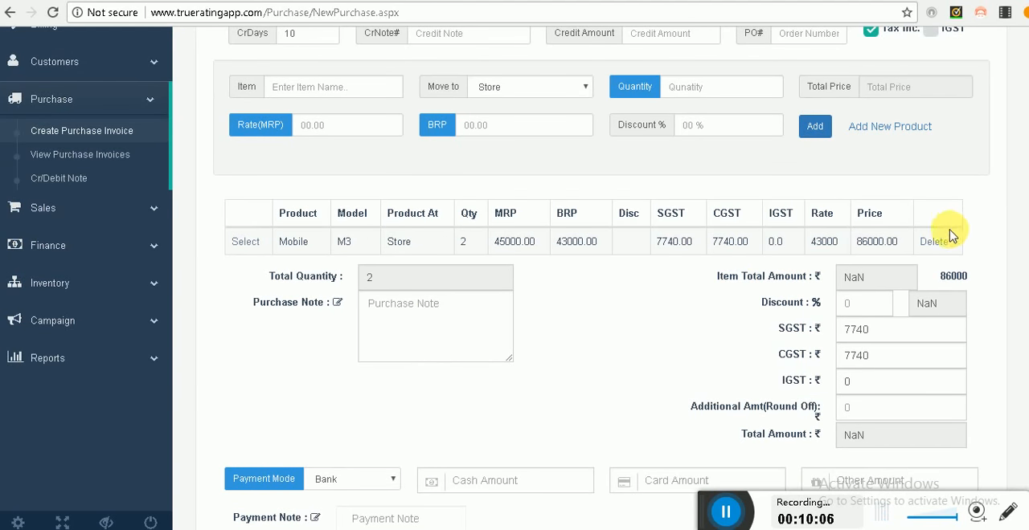
scroll(409, 298, "up", 1)
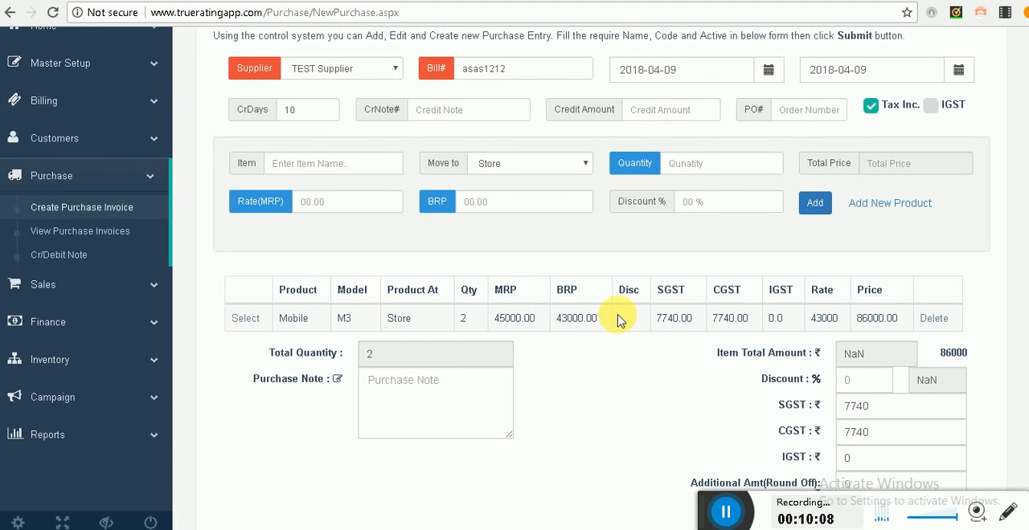
left_click(245, 318)
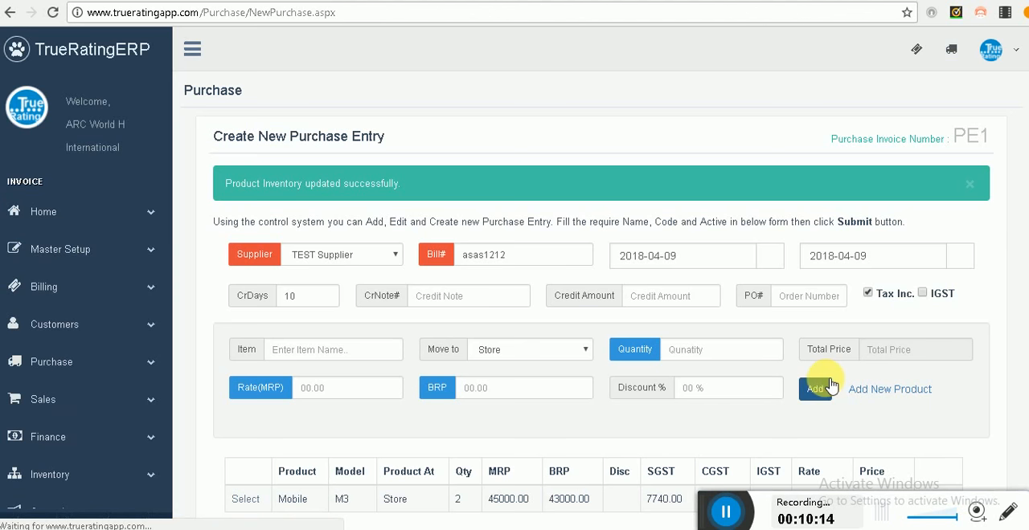
Step: Submit the purchase payment with mode Cheque and a card amount of 86000, and look over the resulting purchase invoice
scroll(717, 400, "down", 5)
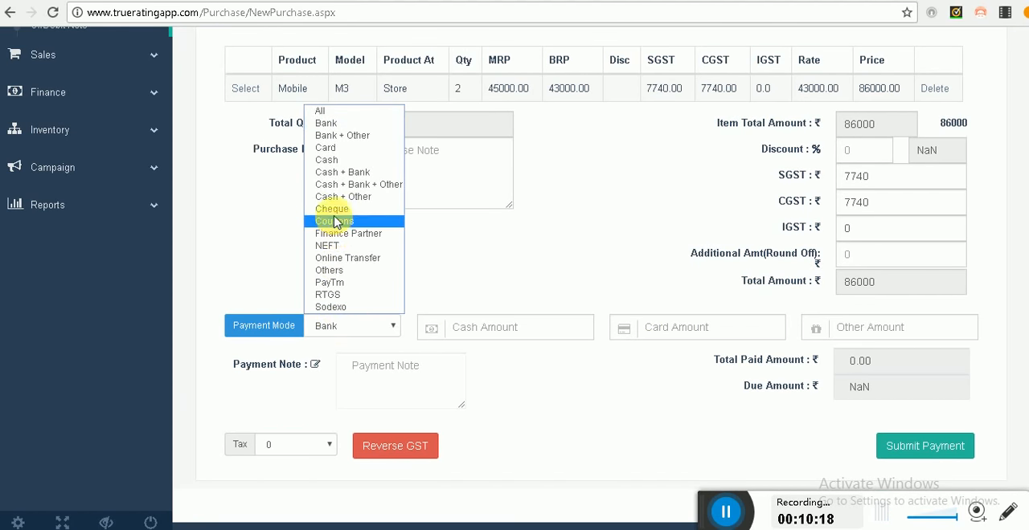
left_click(331, 217)
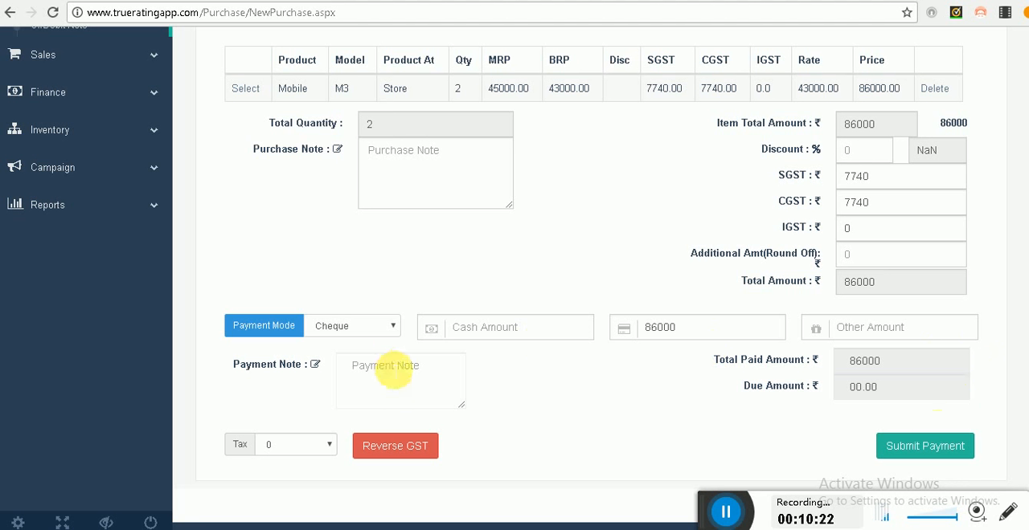
left_click(925, 449)
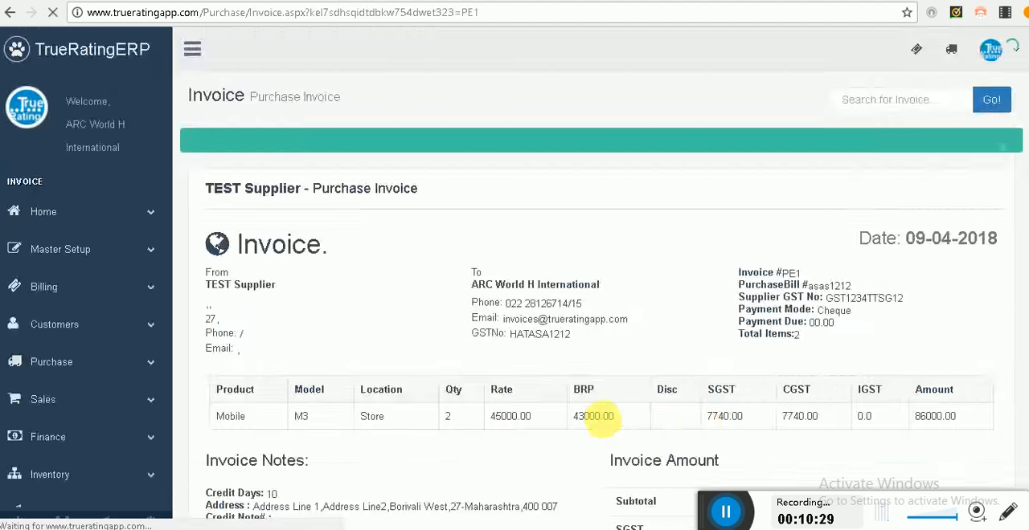
scroll(593, 416, "down", 3)
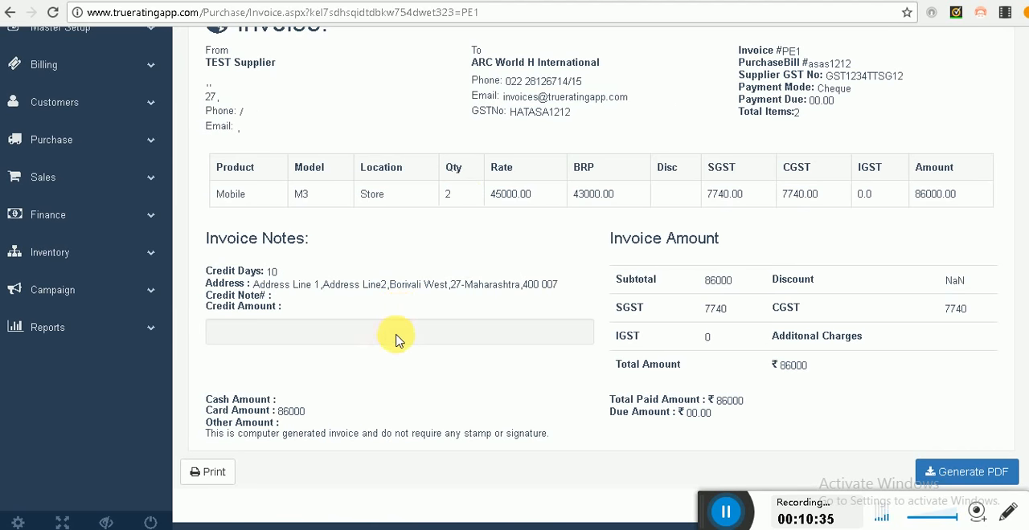
scroll(395, 340, "up", 1)
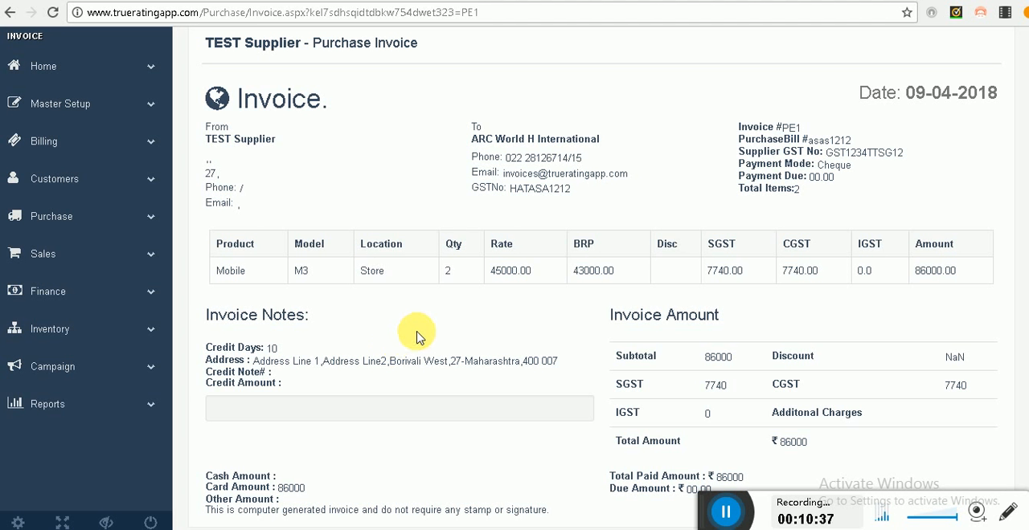
Step: Open the live stock view and examine the stock of the Mobile M3 item, reloading the list once
left_click(95, 341)
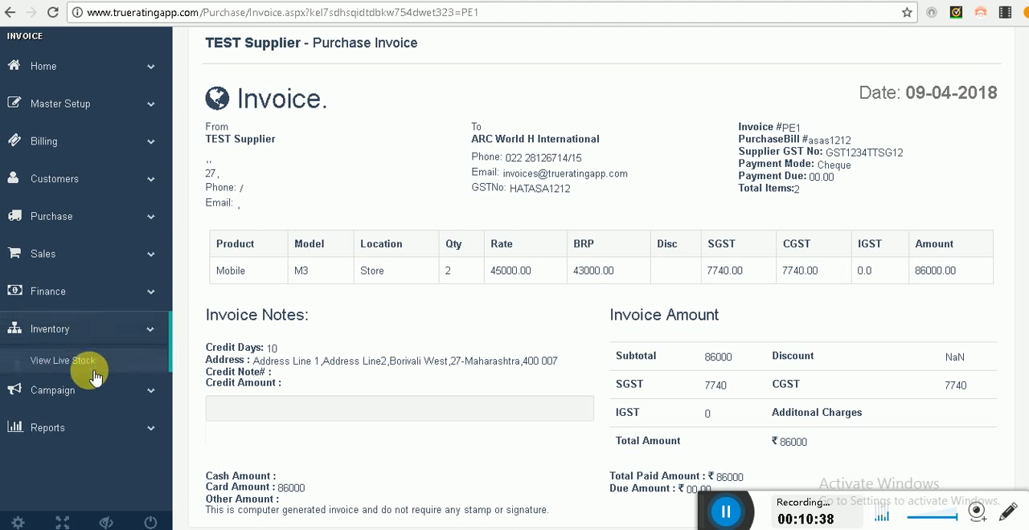
left_click(85, 361)
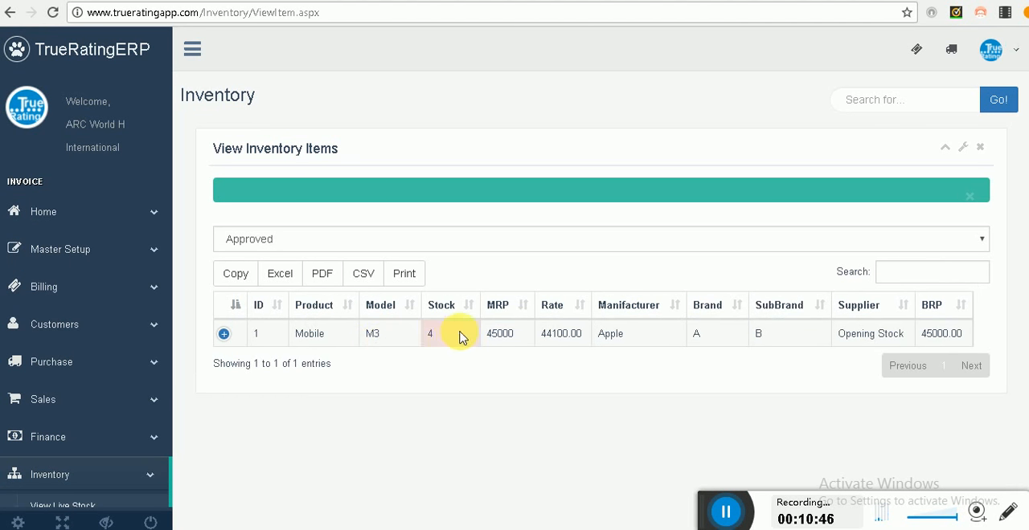
scroll(447, 348, "down", 1)
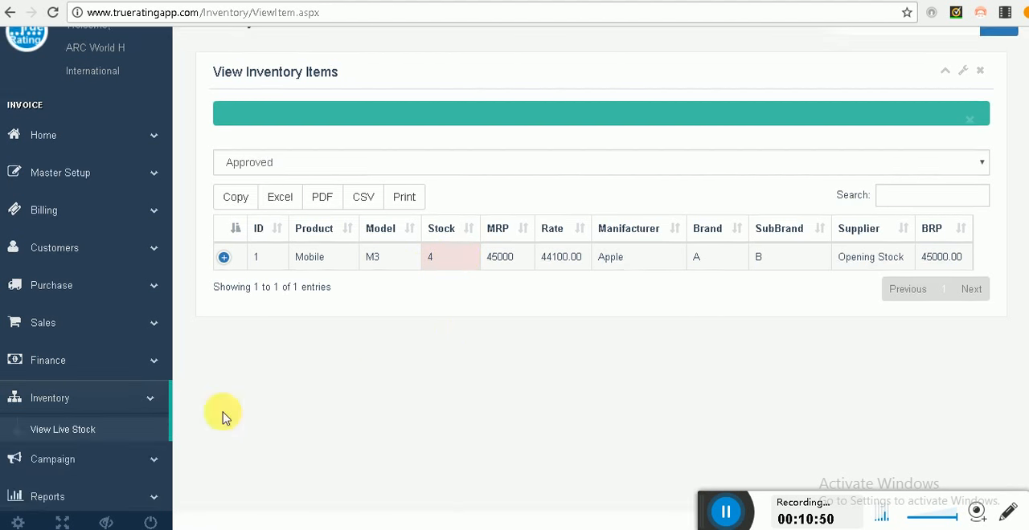
left_click(61, 432)
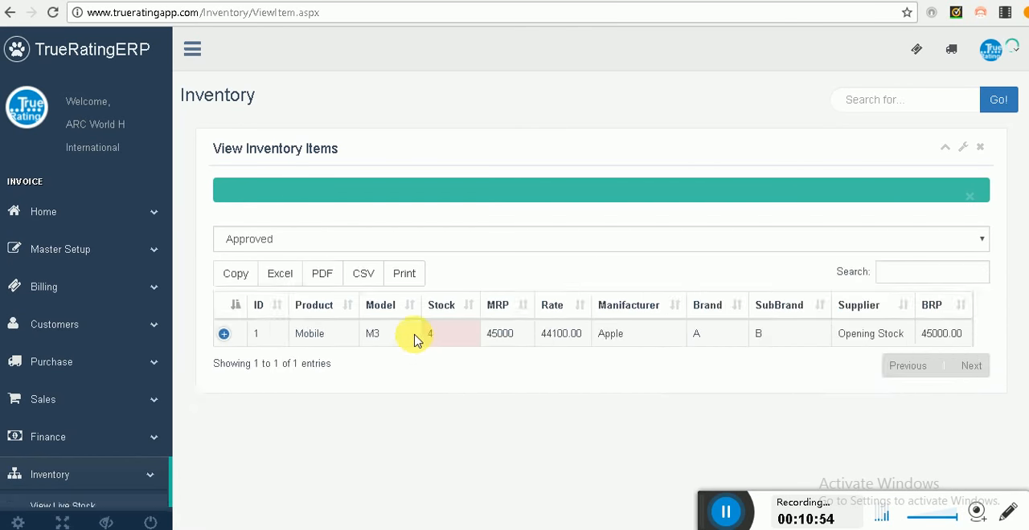
scroll(432, 328, "down", 1)
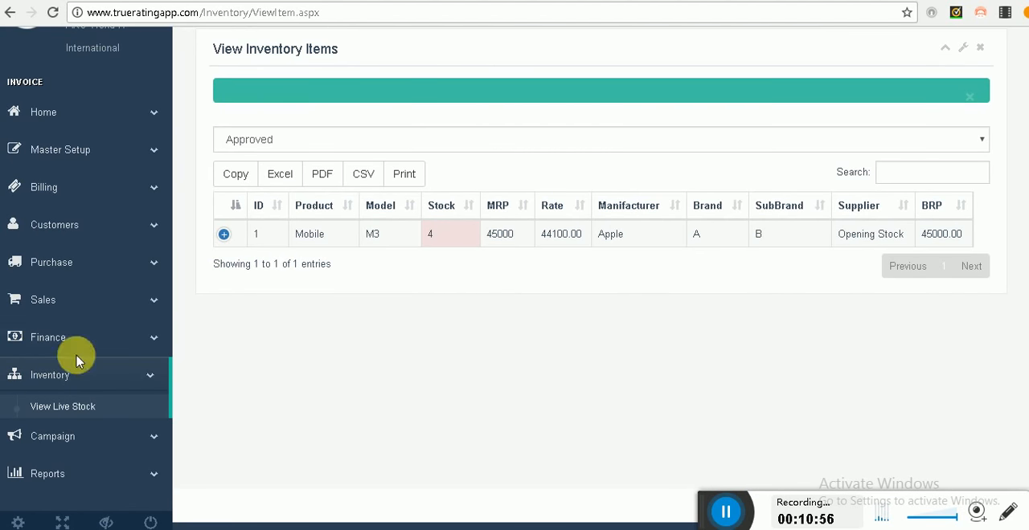
Step: List the store sales invoices for 04/09/2018, and list the sold products for the same date
left_click(69, 299)
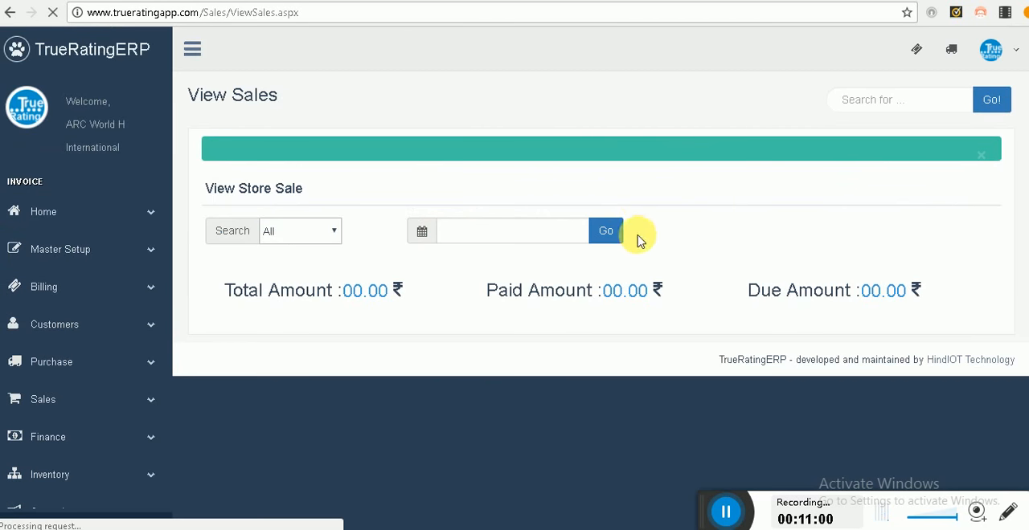
left_click(611, 234)
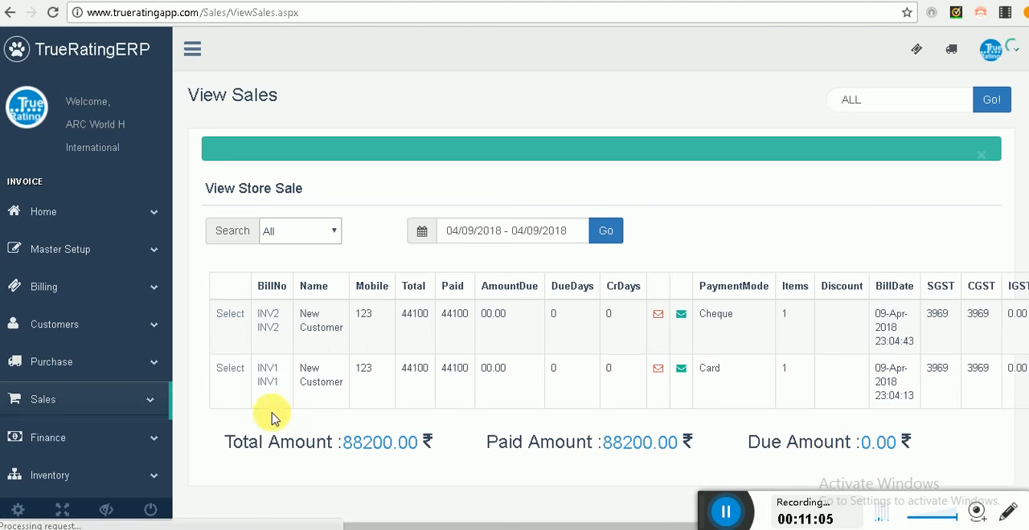
scroll(170, 388, "down", 2)
left_click(78, 331)
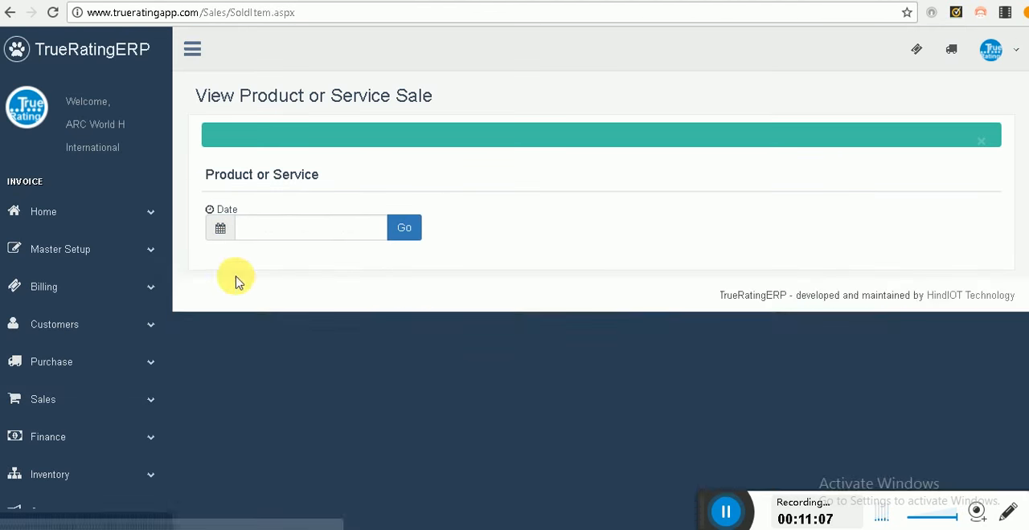
left_click(407, 230)
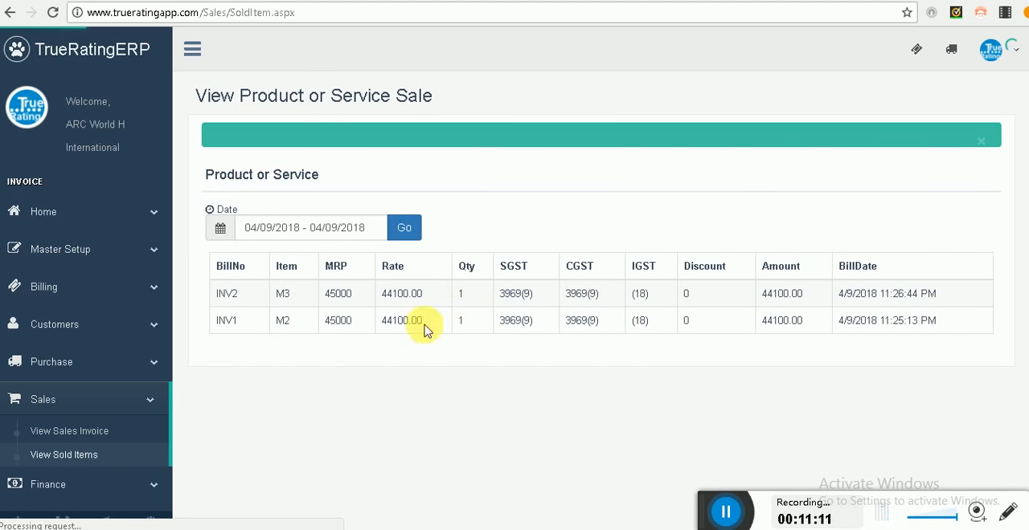
Step: Open the financial transactions view and examine the balance, the payment-mode totals and the transaction list
scroll(464, 376, "down", 2)
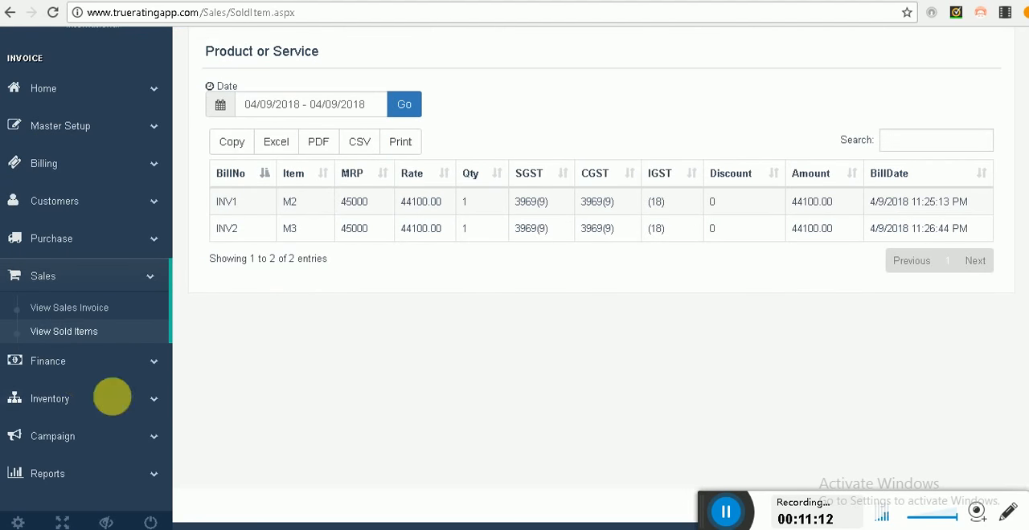
left_click(80, 361)
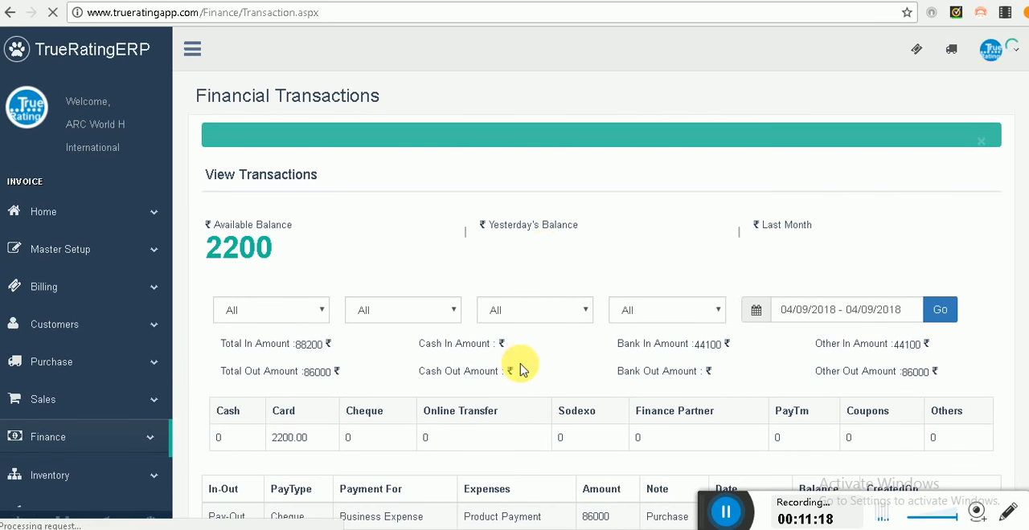
scroll(519, 368, "down", 2)
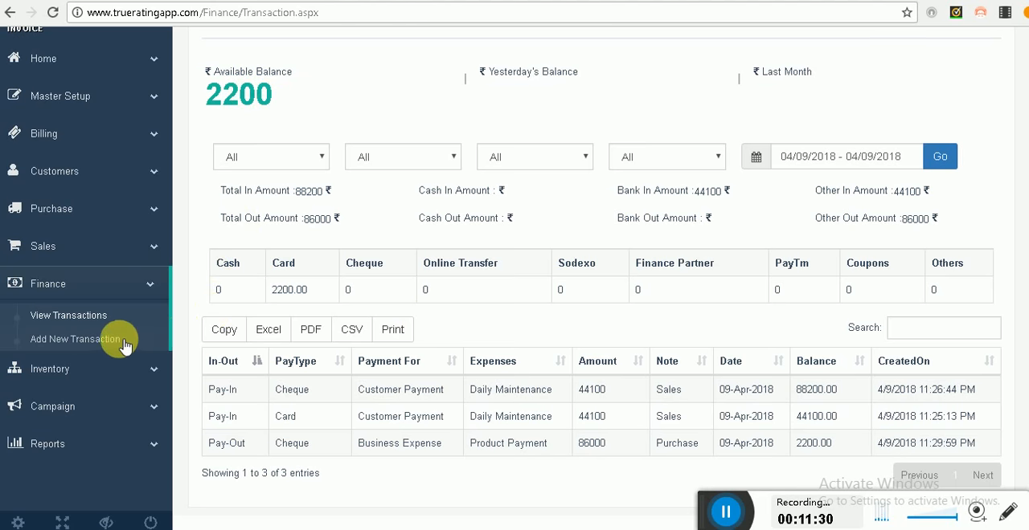
Step: Start a new financial transaction dated 2018-04-09 as Pay-In, Cash, Business Expense, with expense type Electricity Bill
left_click(166, 339)
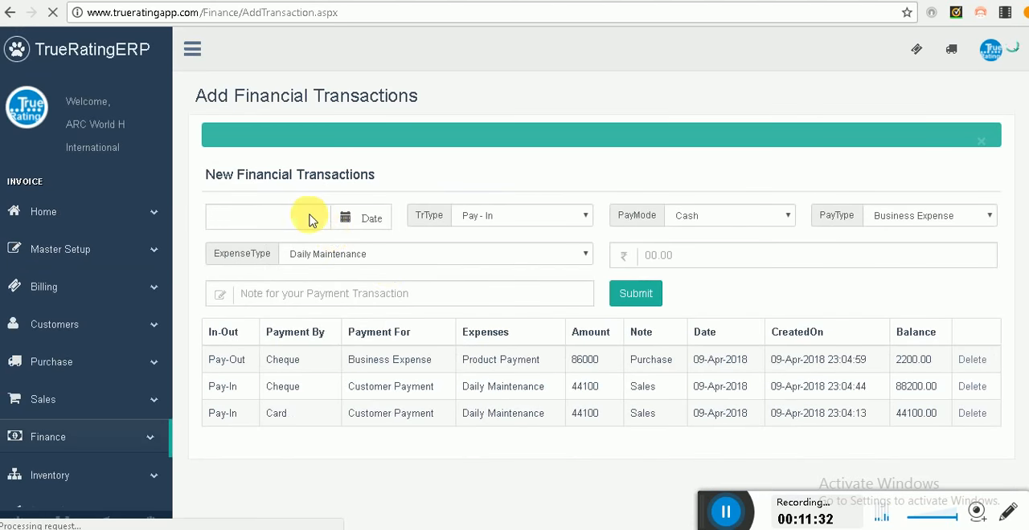
left_click(277, 217)
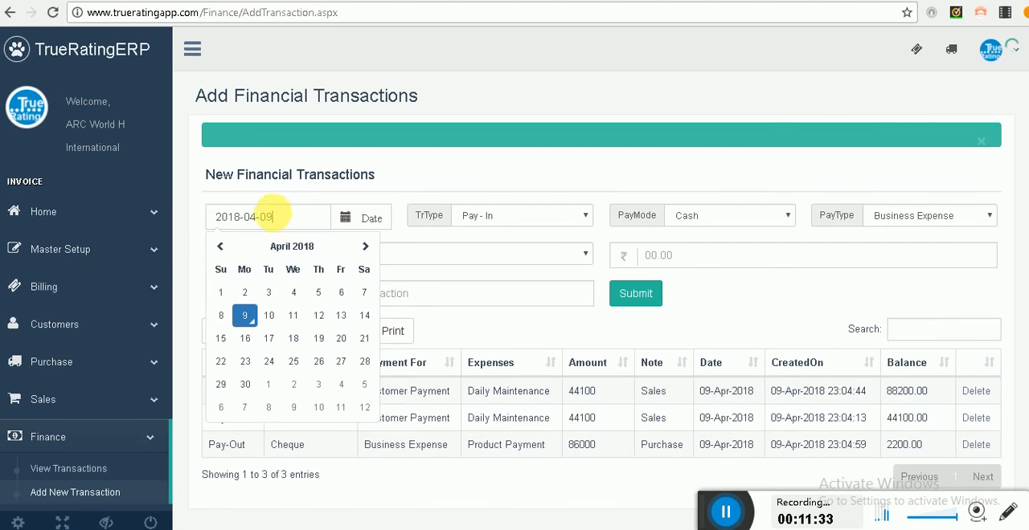
left_click(514, 217)
left_click(518, 219)
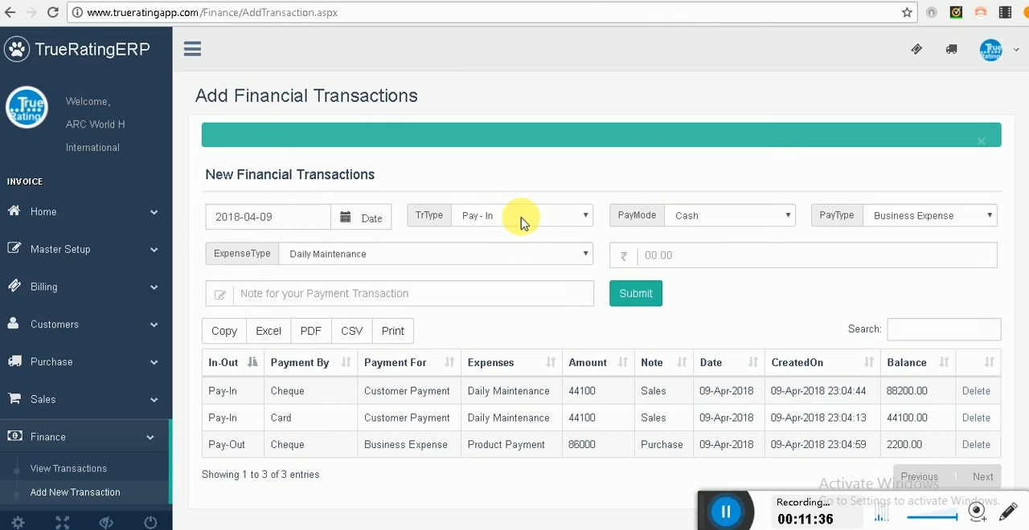
left_click(898, 222)
left_click(339, 255)
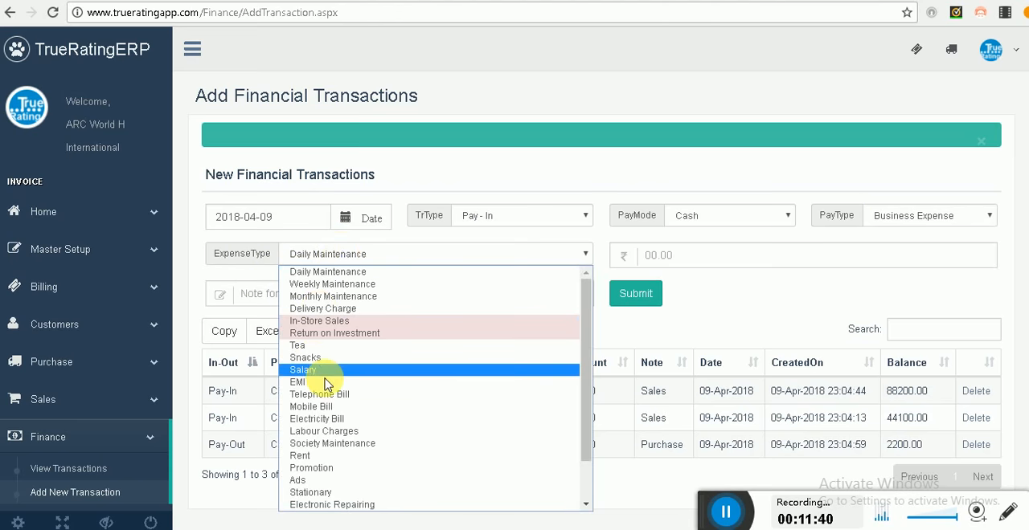
left_click(333, 419)
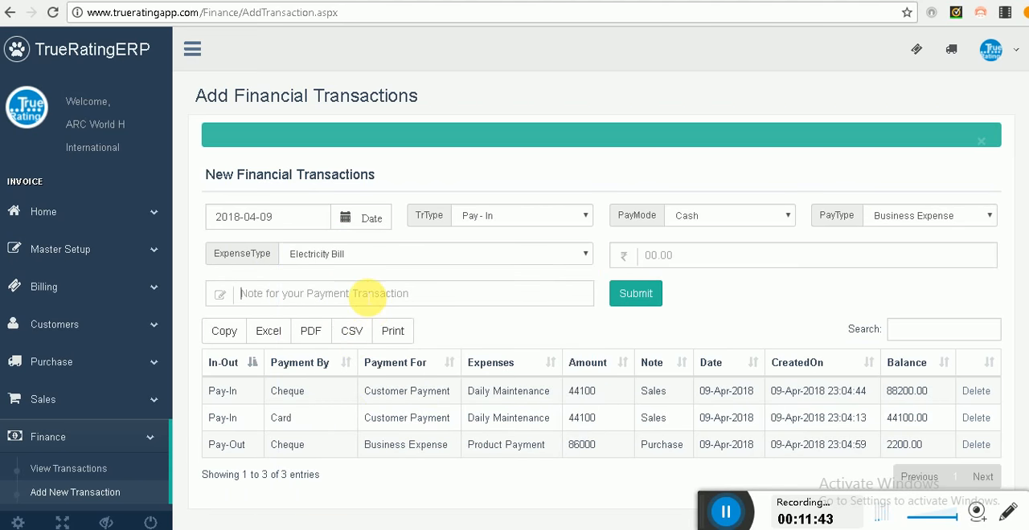
Step: Set the transaction amount to 1000 with the note Reliance Electricity and submit it
type("10000")
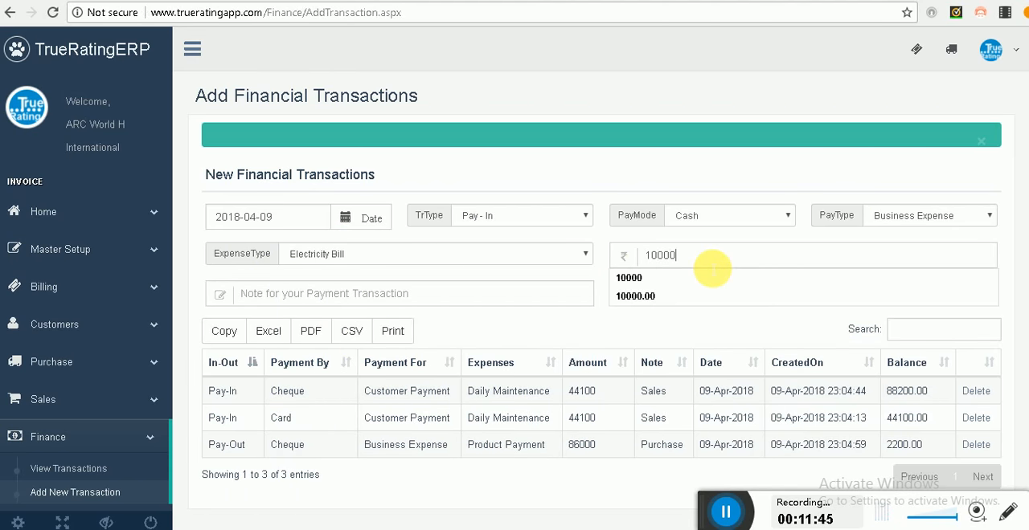
key("BackSpace")
key("Tab")
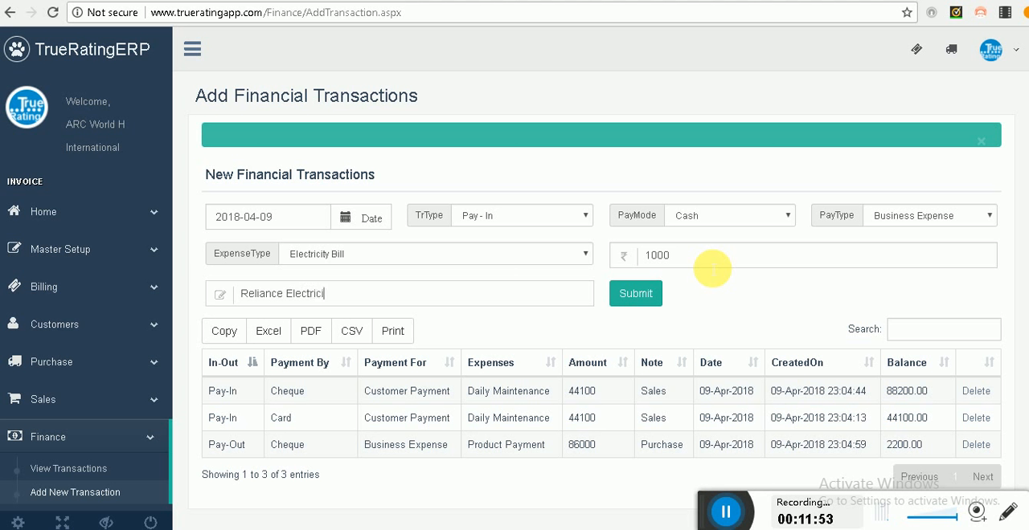
left_click(646, 295)
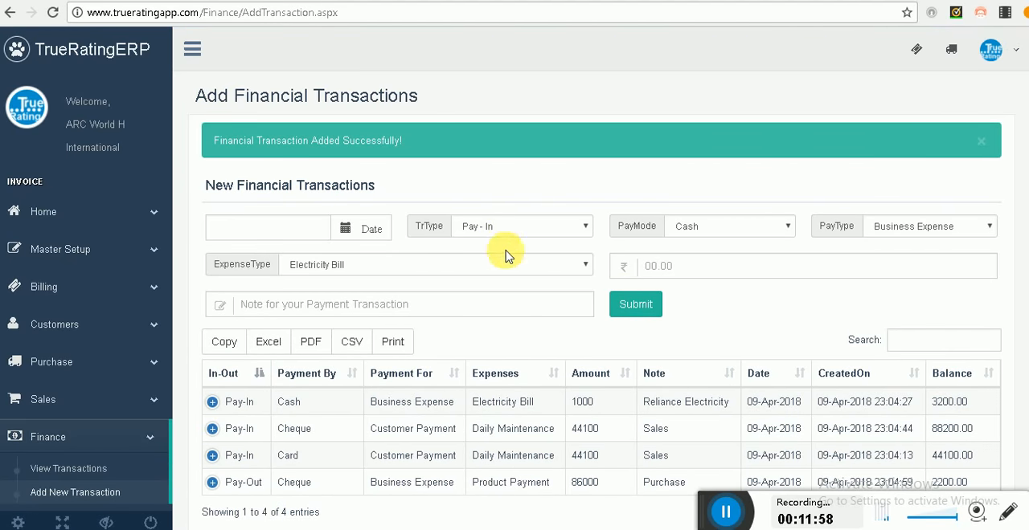
Step: Reload the financial transactions for 04/09/2018 and examine the available balance, the totals and the new electricity bill entry
scroll(507, 255, "down", 2)
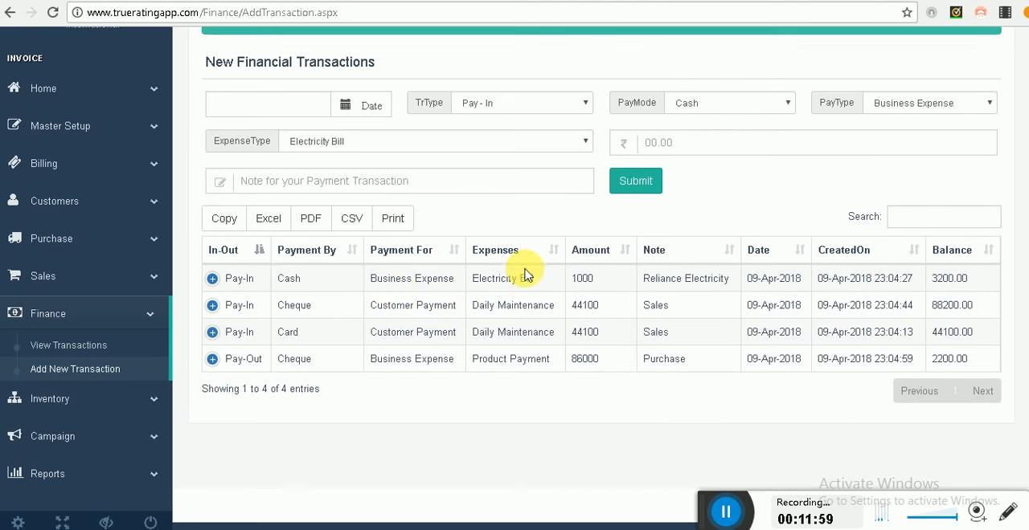
left_click(90, 345)
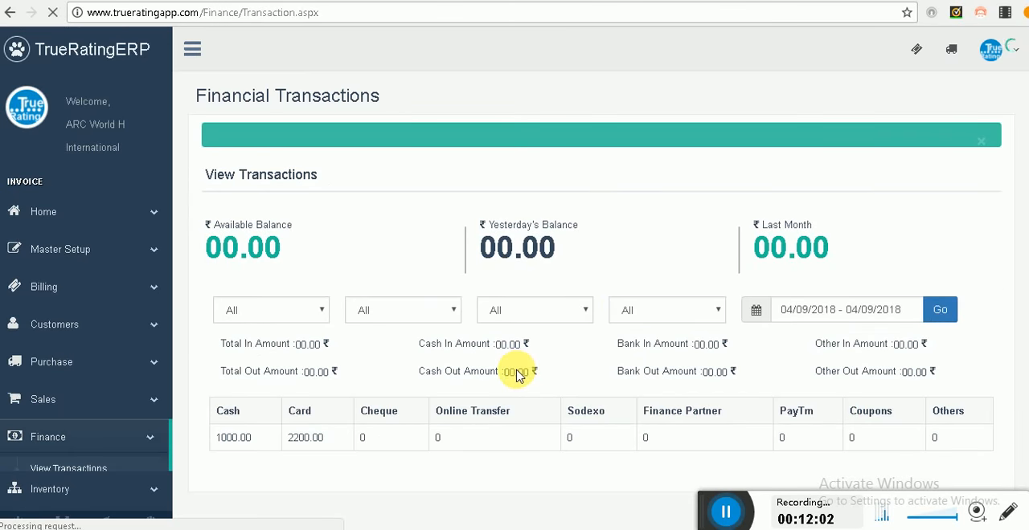
scroll(516, 374, "down", 2)
left_click(932, 200)
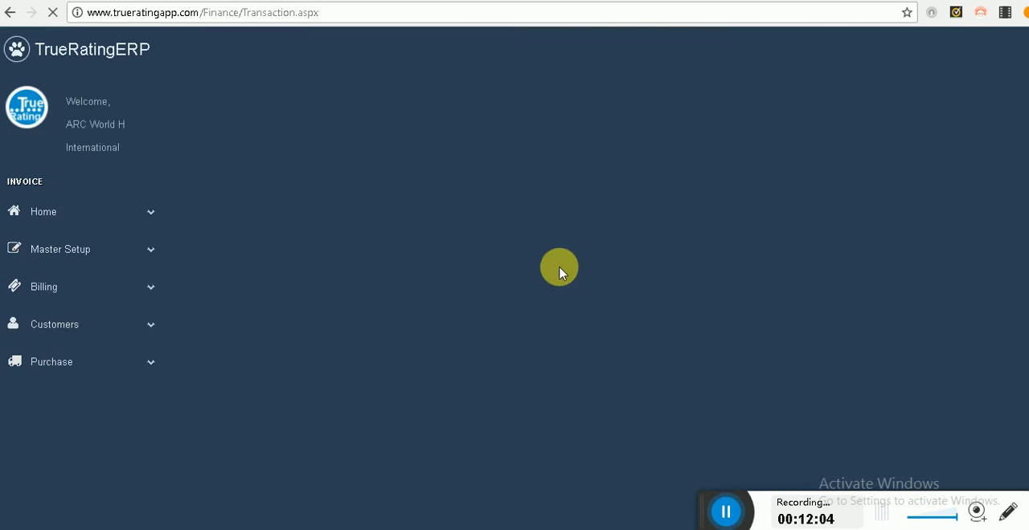
scroll(241, 256, "down", 2)
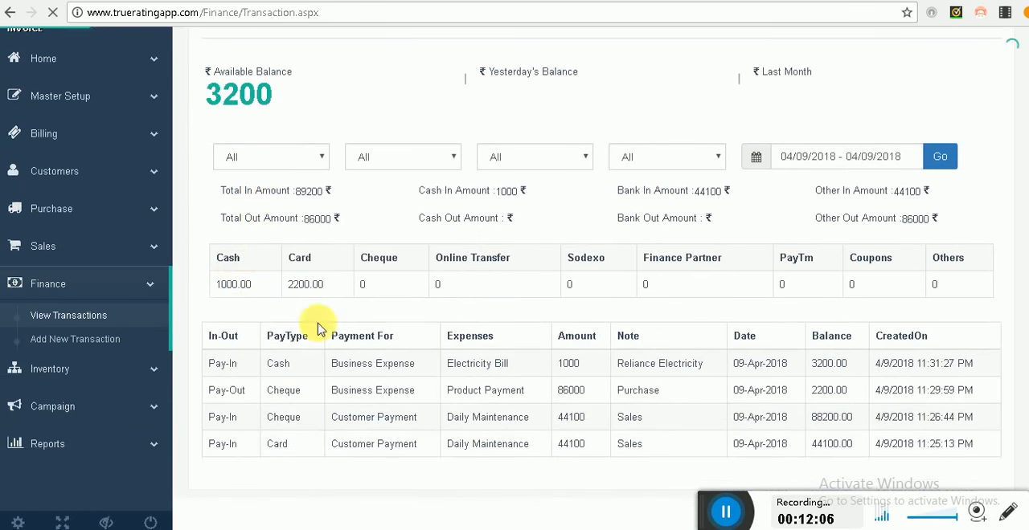
left_click_drag(207, 95, 294, 107)
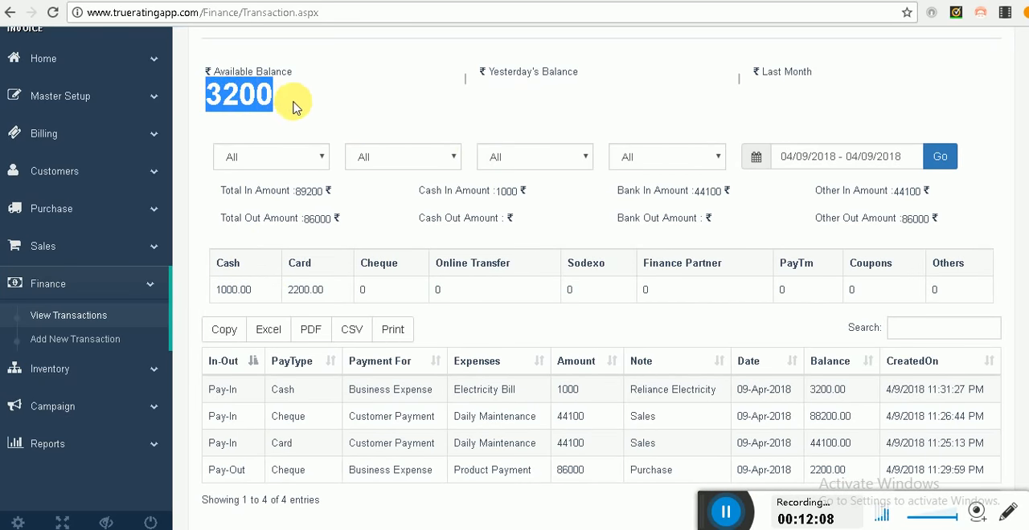
scroll(377, 263, "down", 1)
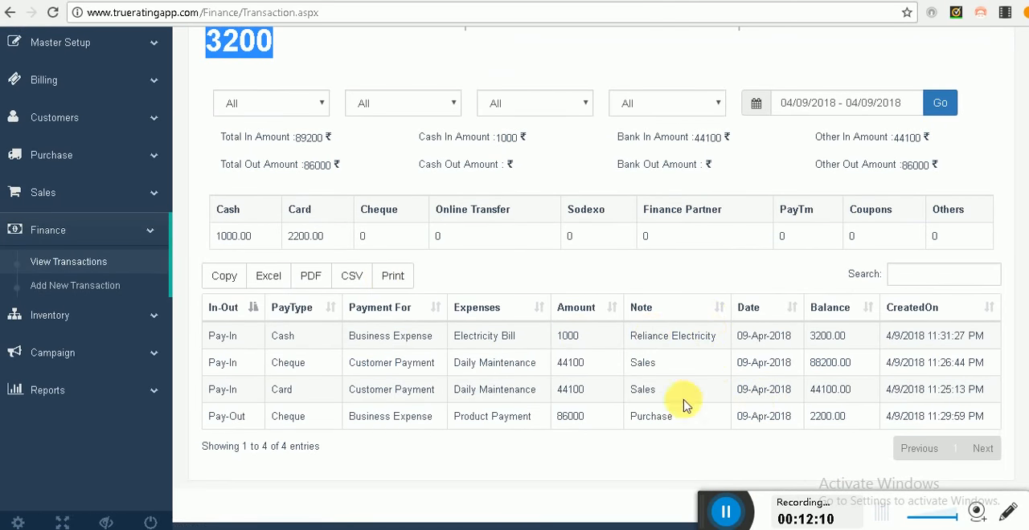
scroll(522, 354, "up", 1)
scroll(539, 367, "down", 1)
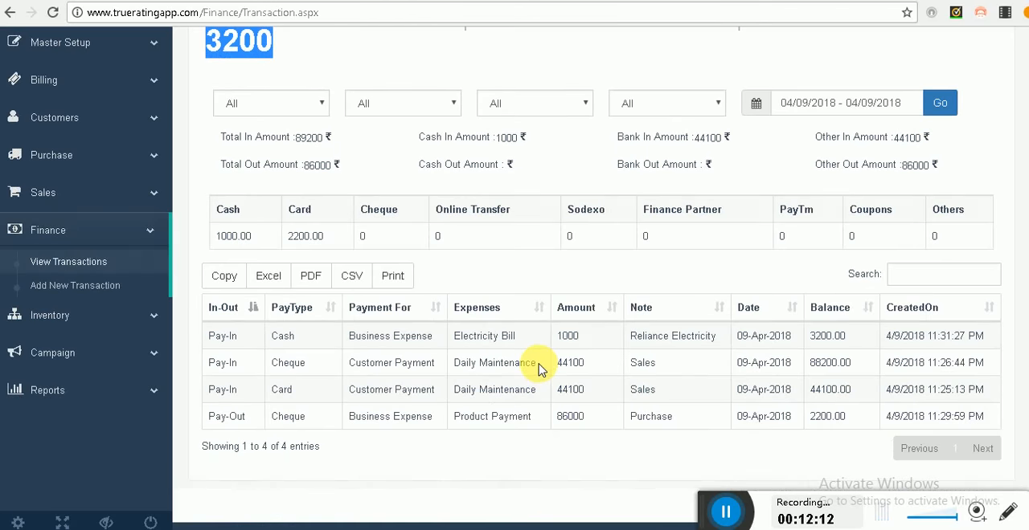
scroll(514, 354, "up", 1)
scroll(489, 340, "down", 1)
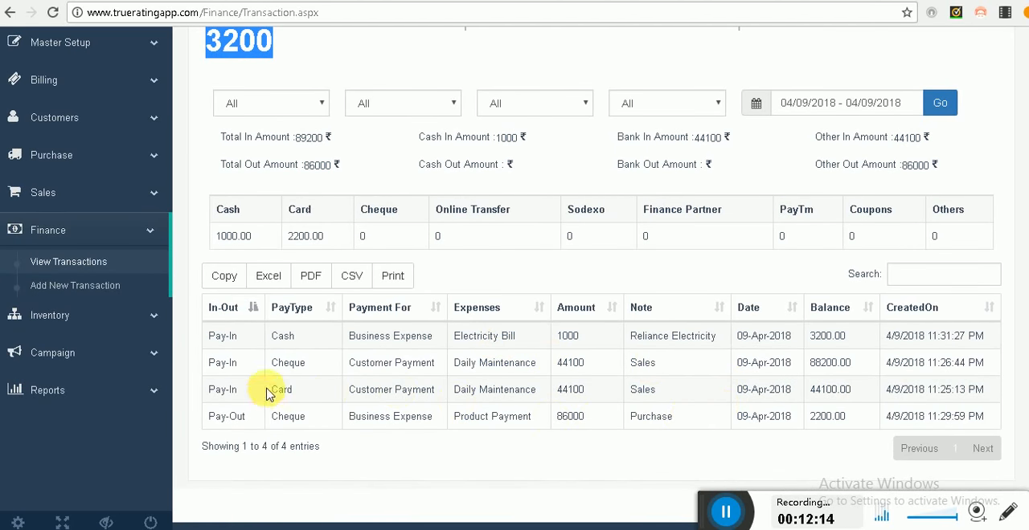
Step: Return to the new transaction form, expand the Electricity Bill entry to view its delete option, and collapse it again
left_click(72, 288)
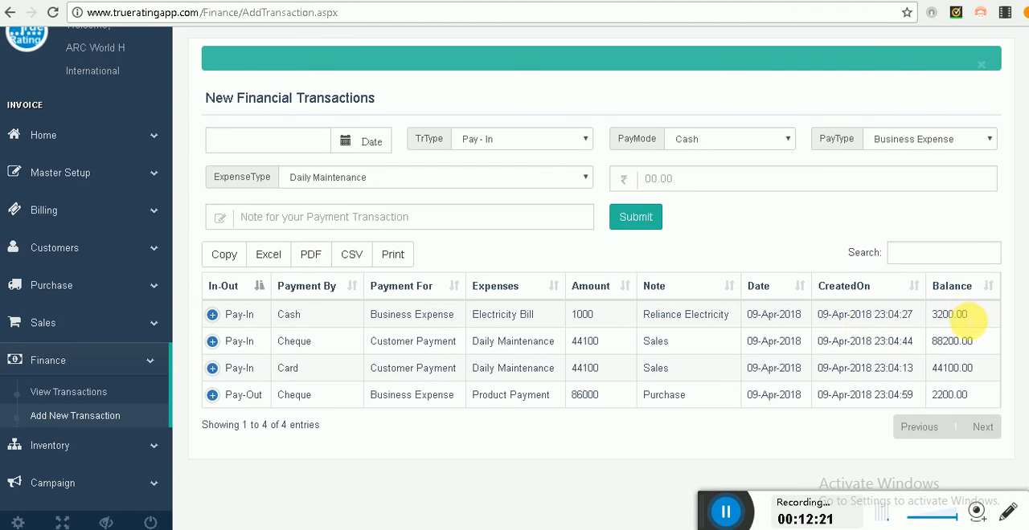
left_click(214, 315)
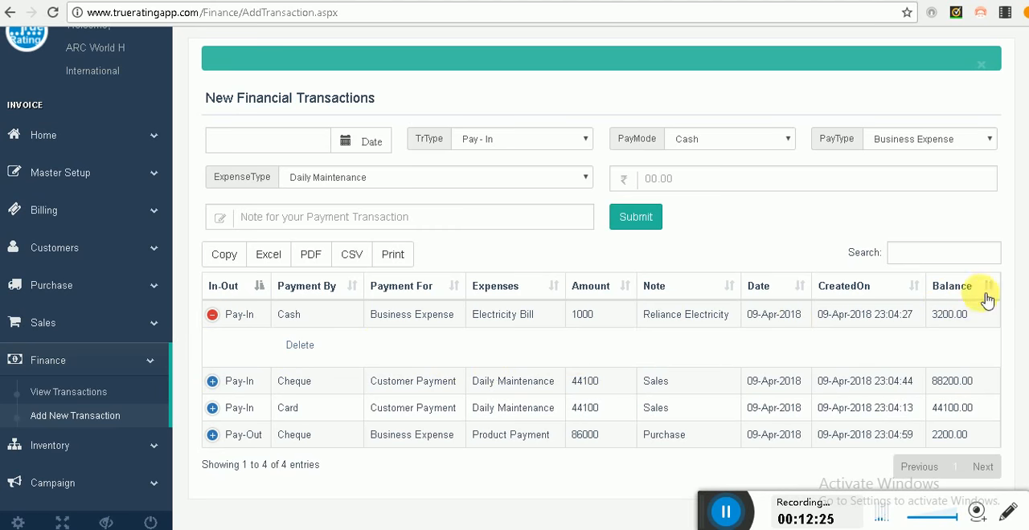
left_click(214, 314)
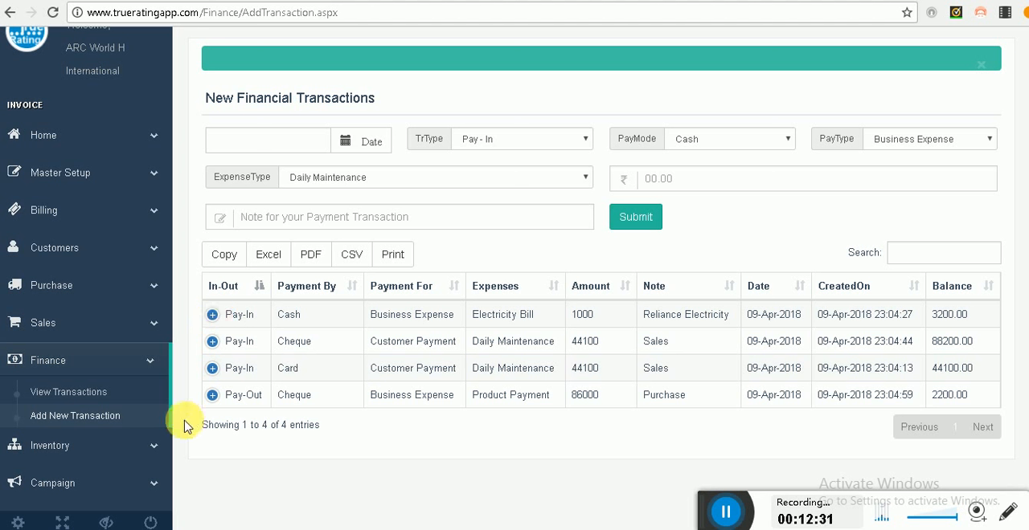
Step: Open the promotional SMS campaign and select all listed mobile numbers as recipients
scroll(121, 434, "down", 1)
left_click(60, 438)
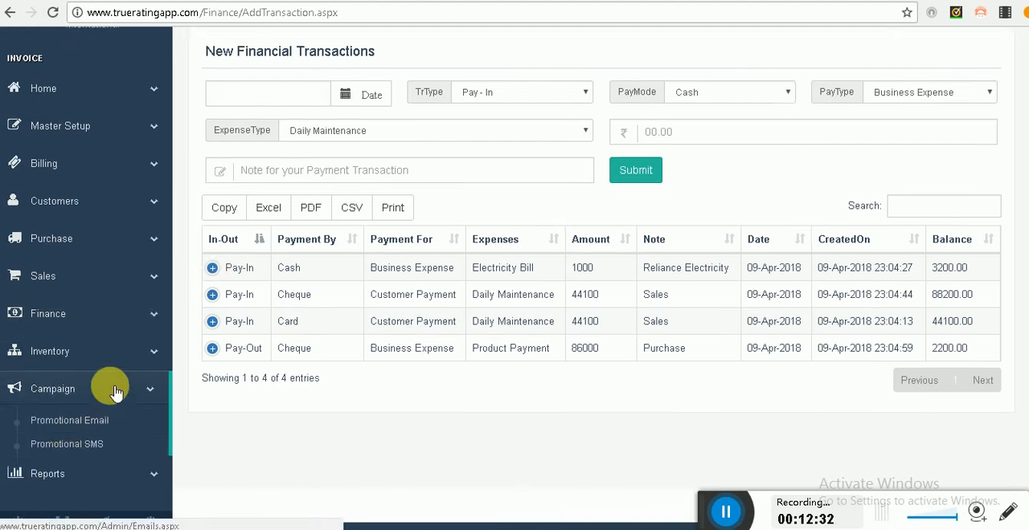
left_click(116, 448)
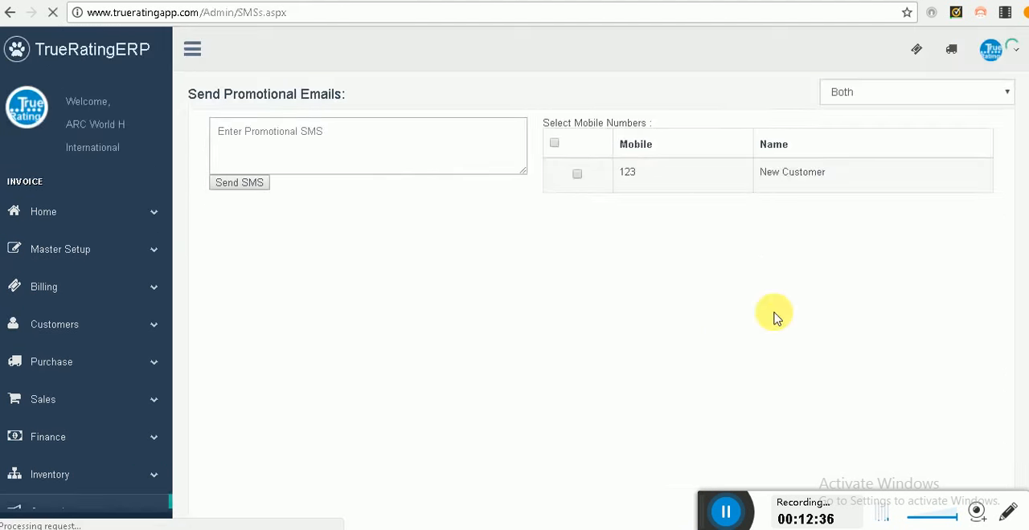
left_click(554, 169)
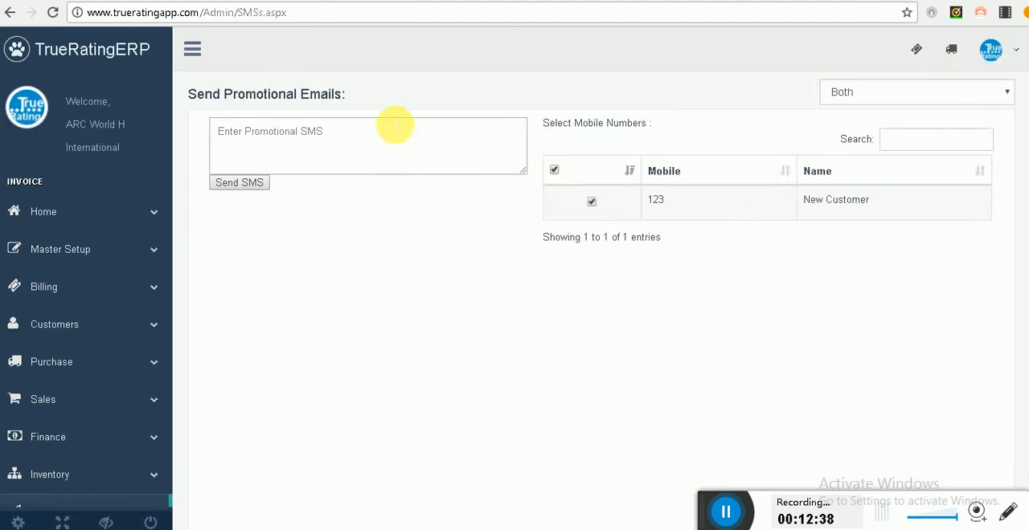
Step: Open the reports page and look through the available profit, sales, purchase and stock report types
scroll(325, 325, "down", 3)
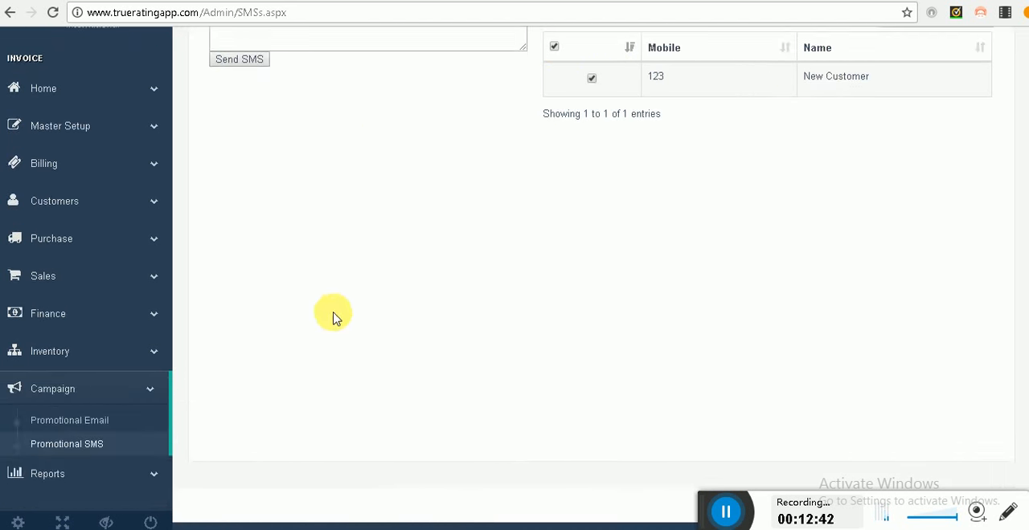
left_click(101, 473)
left_click(70, 477)
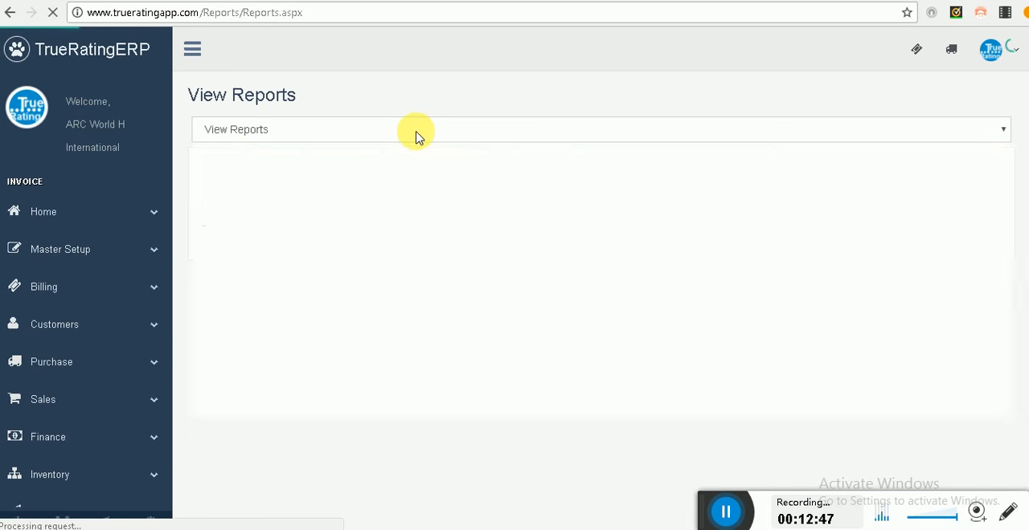
left_click(416, 136)
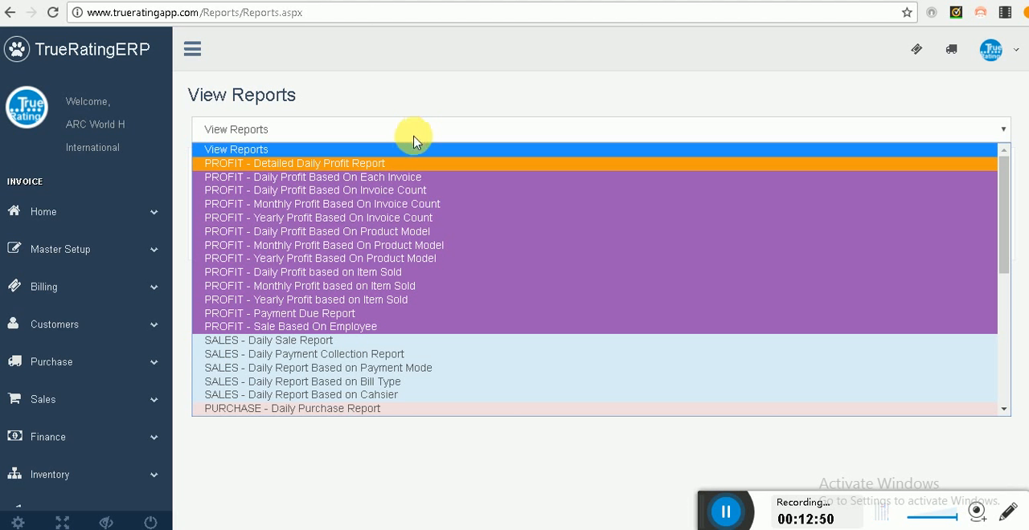
scroll(395, 281, "down", 6)
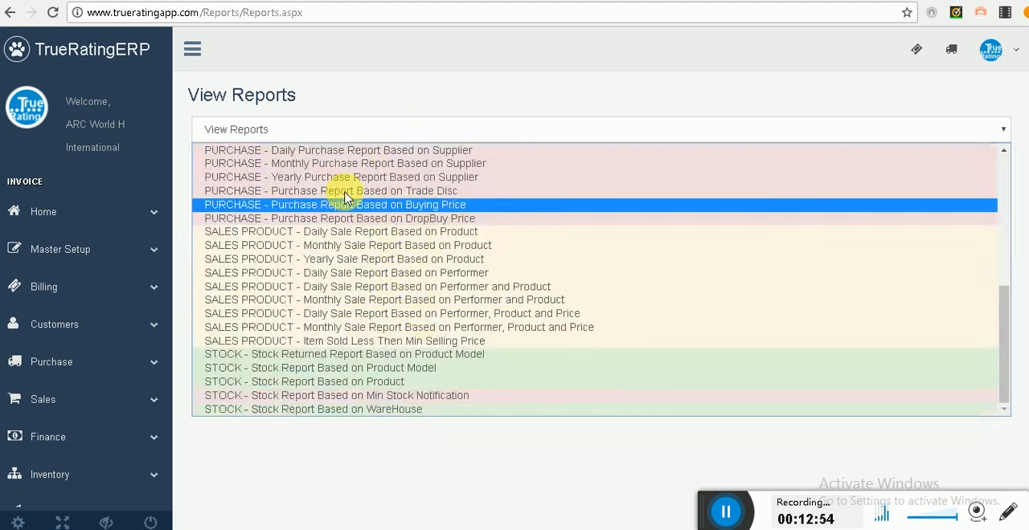
left_click(319, 107)
Step: Load the dashboard for Regular Sale on 04/09/2018 and examine the sales, purchase and GST payable/refund summaries
left_click(68, 214)
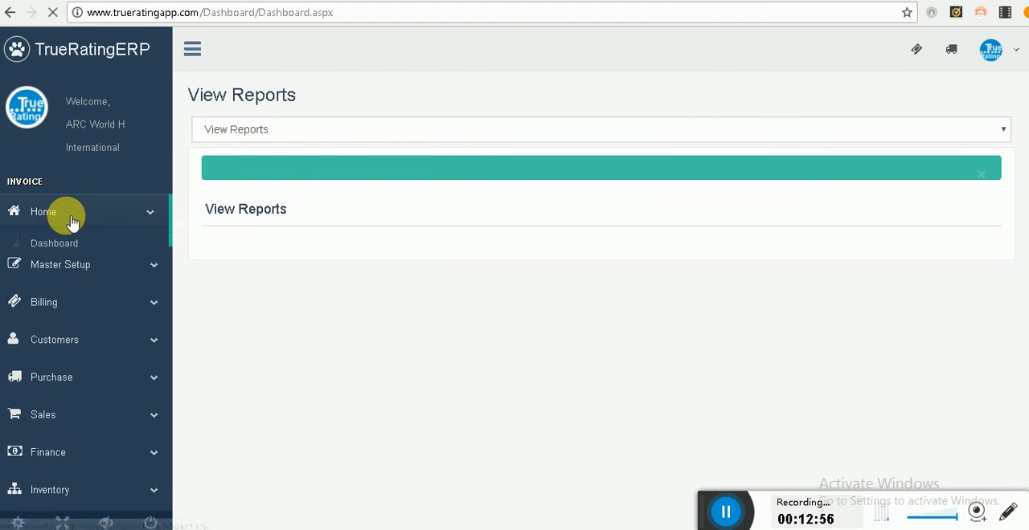
left_click(946, 143)
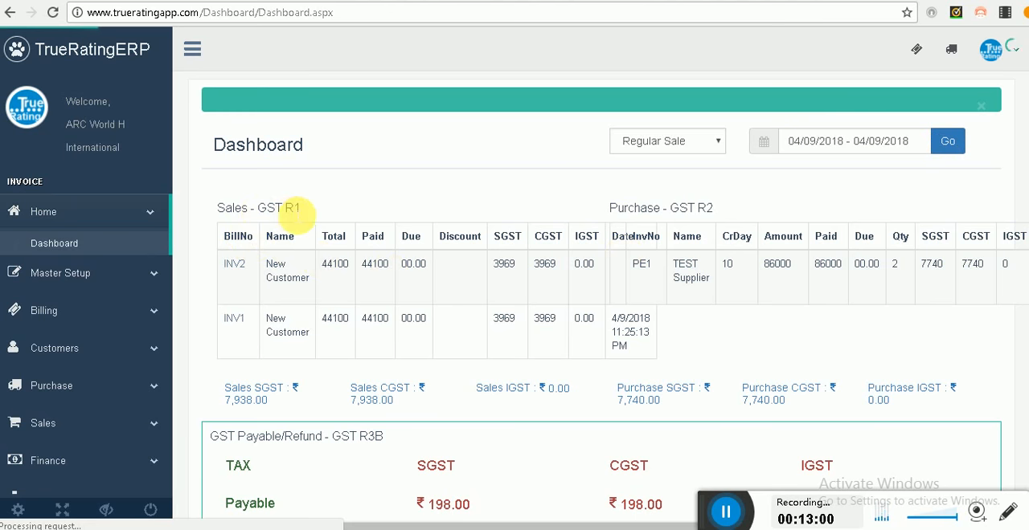
scroll(351, 378, "down", 2)
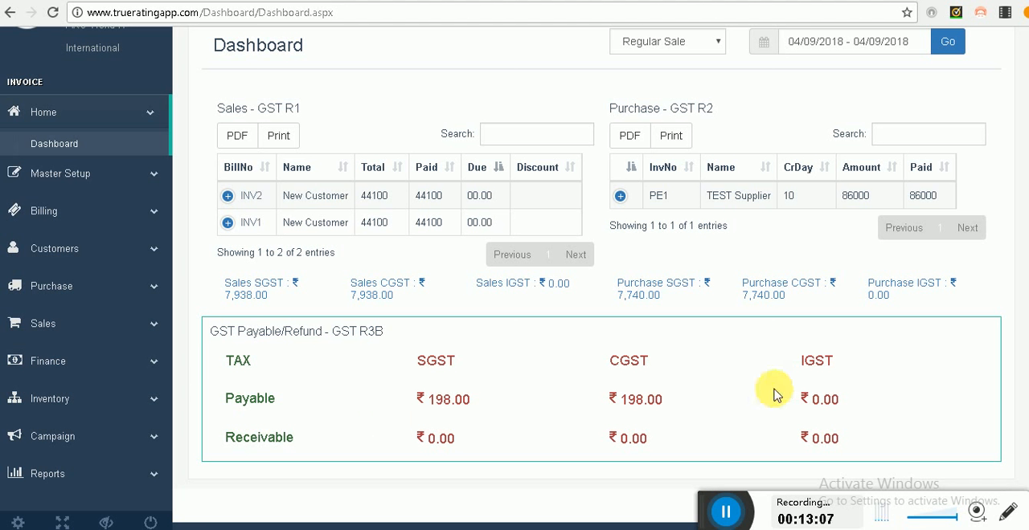
scroll(754, 408, "up", 2)
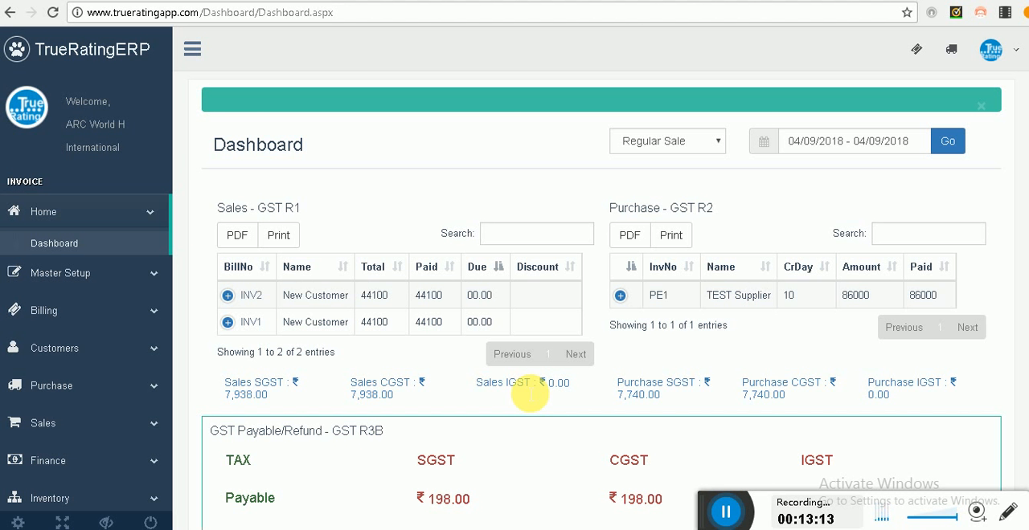
scroll(535, 402, "down", 2)
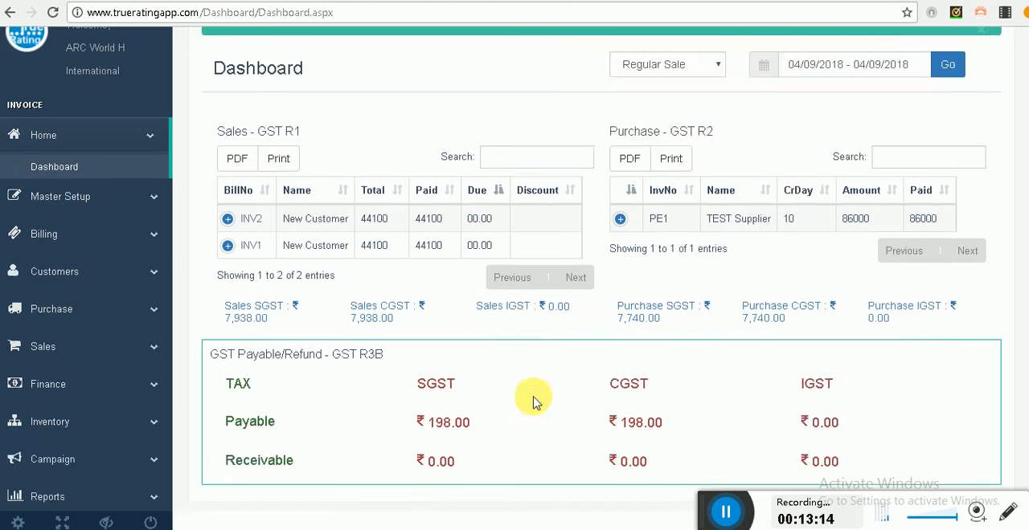
scroll(537, 400, "up", 2)
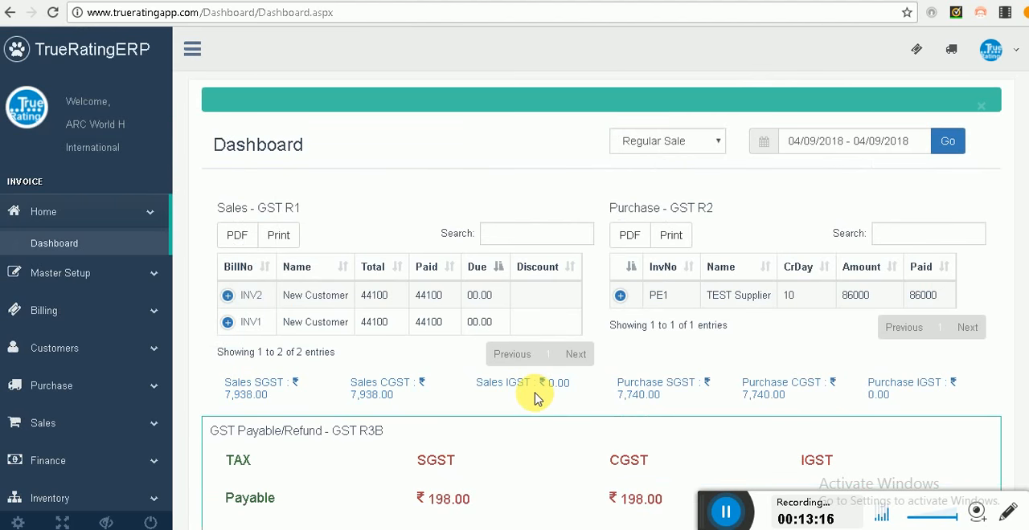